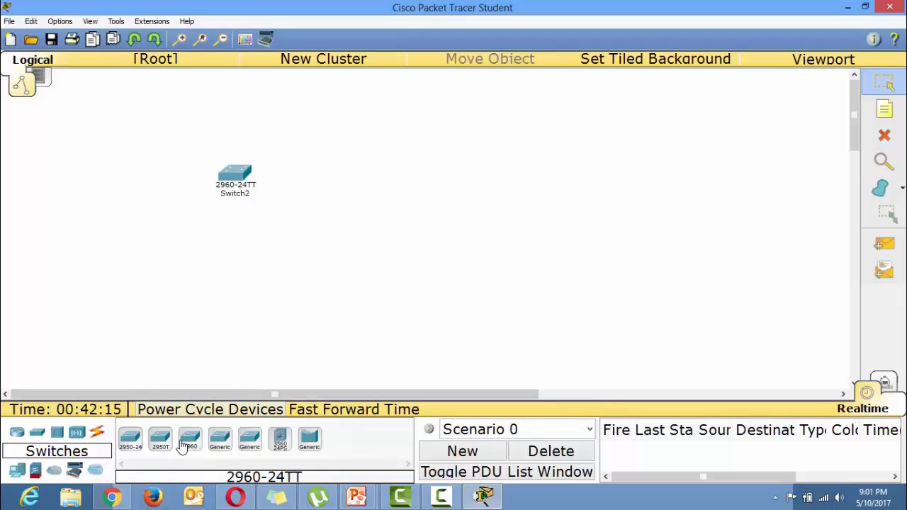
- Place a second 2960 switch beside the first one, and add two generic PCs on the outer side of each switch
click(387, 165)
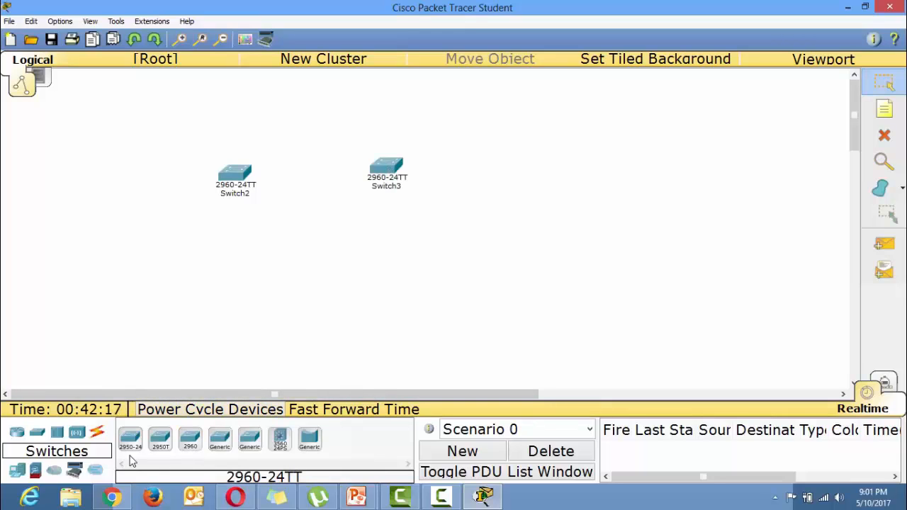
click(17, 472)
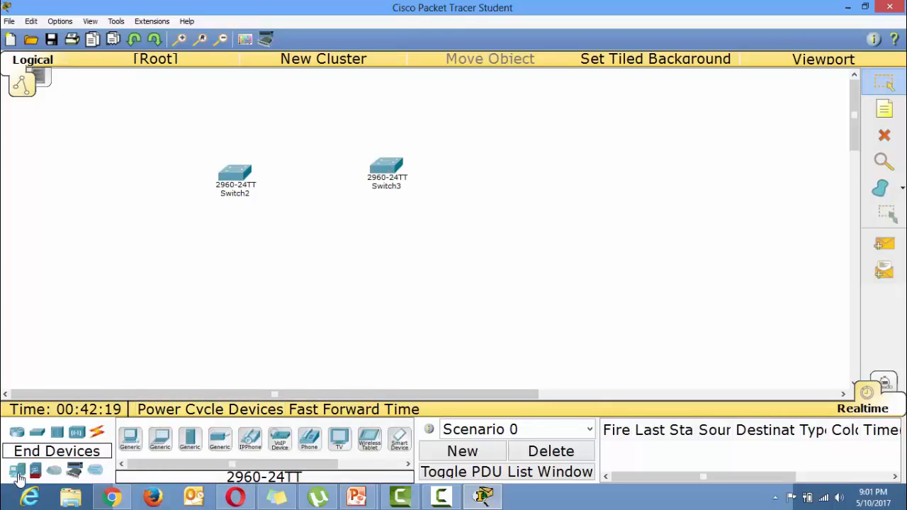
click(131, 437)
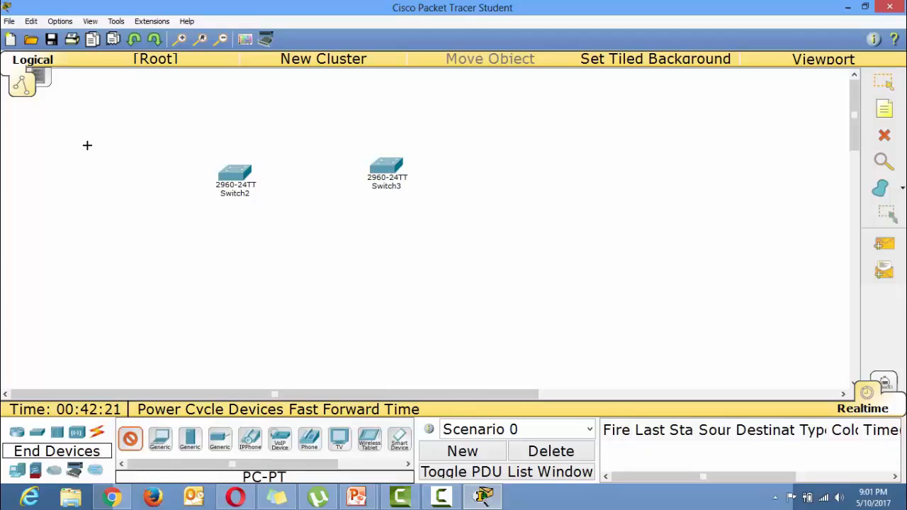
click(87, 145)
click(132, 446)
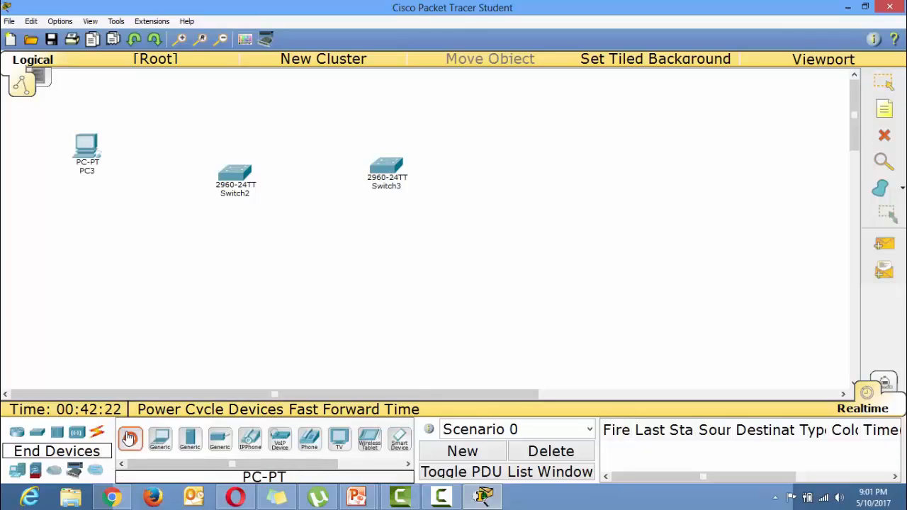
click(70, 248)
click(131, 442)
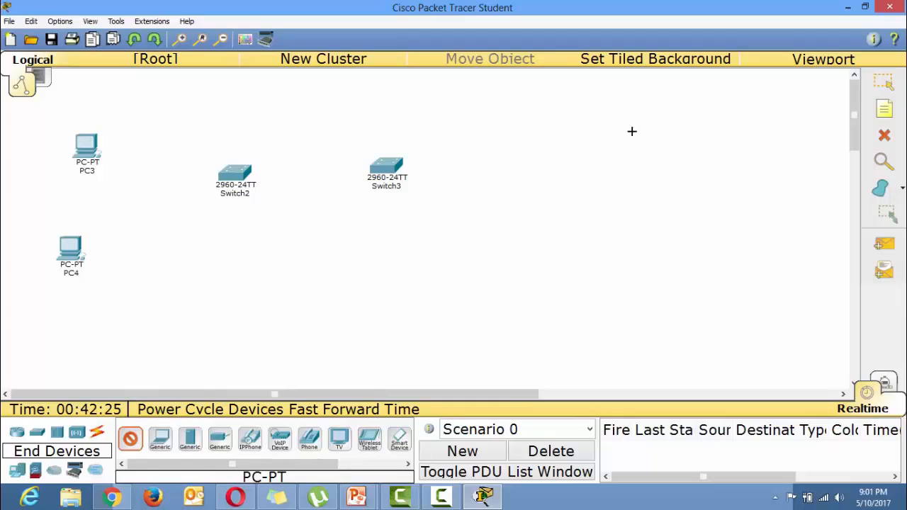
click(482, 143)
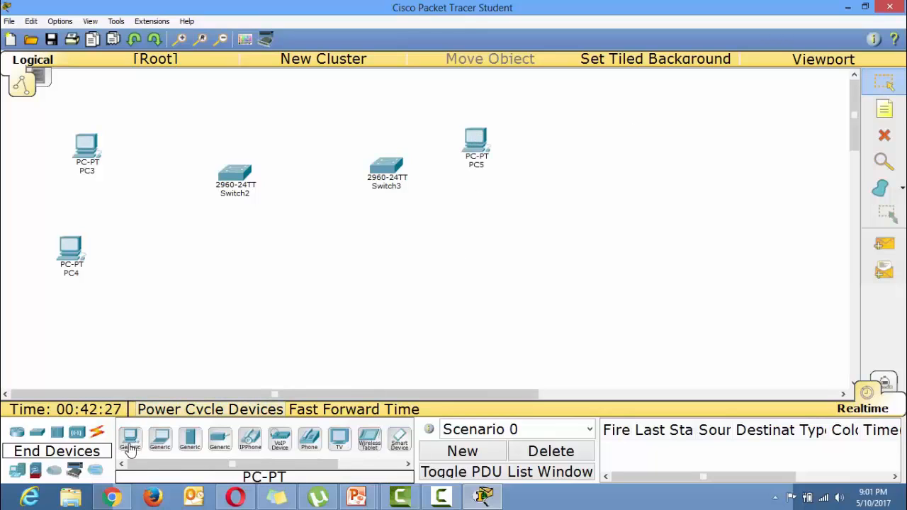
click(481, 280)
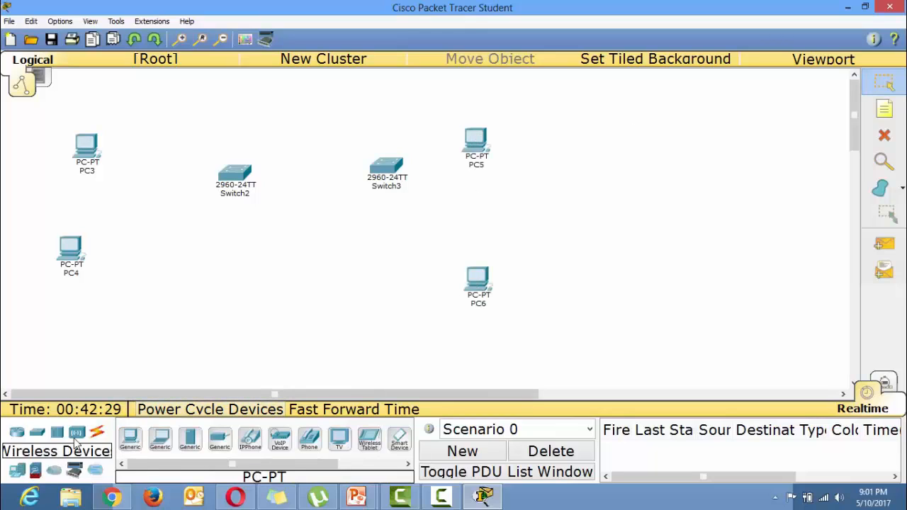
- Connect PC3's FastEthernet0 to Switch2's FastEthernet0/1 with a copper straight-through cable
click(99, 435)
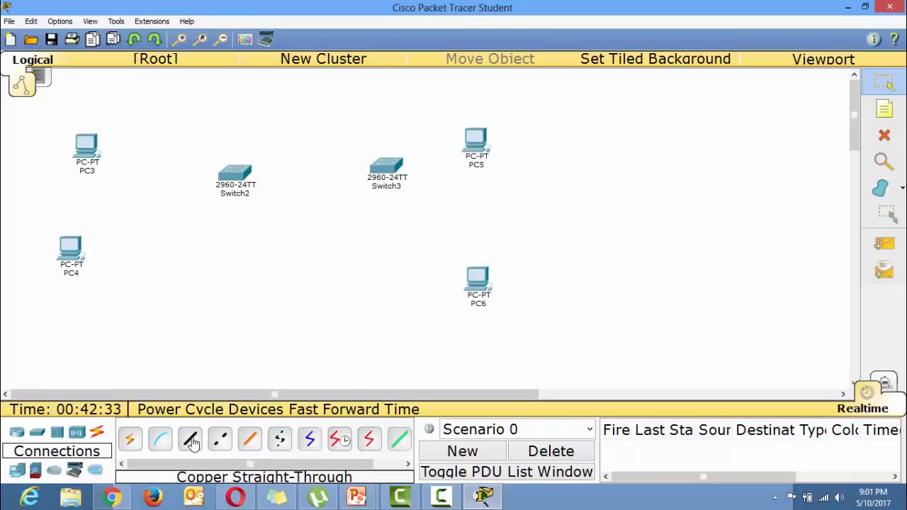
click(192, 441)
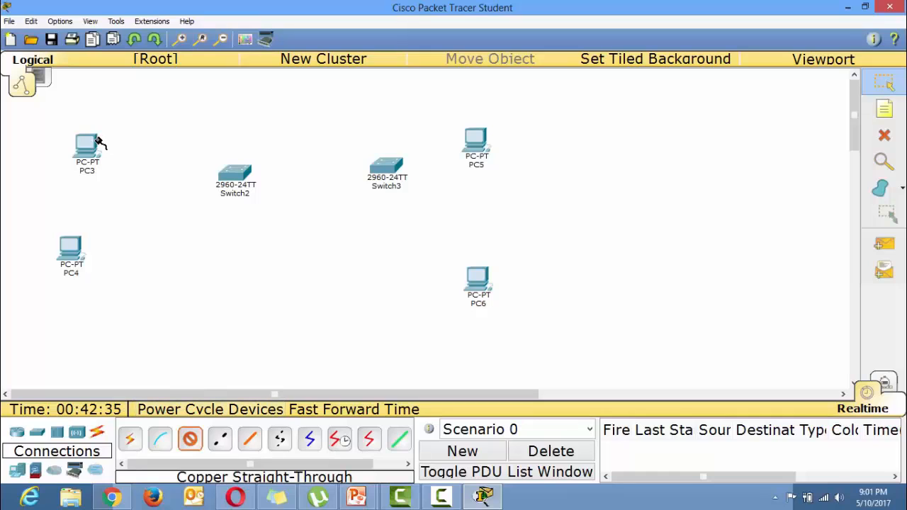
click(97, 141)
click(135, 161)
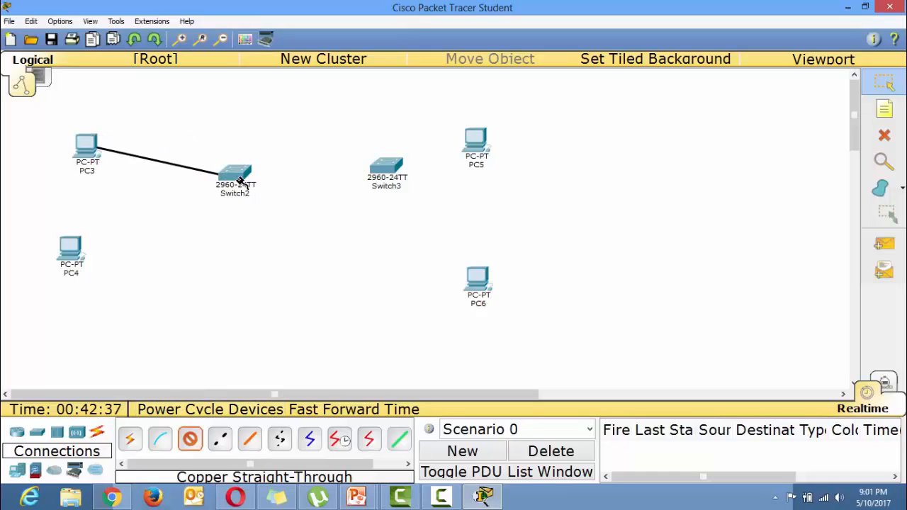
click(237, 177)
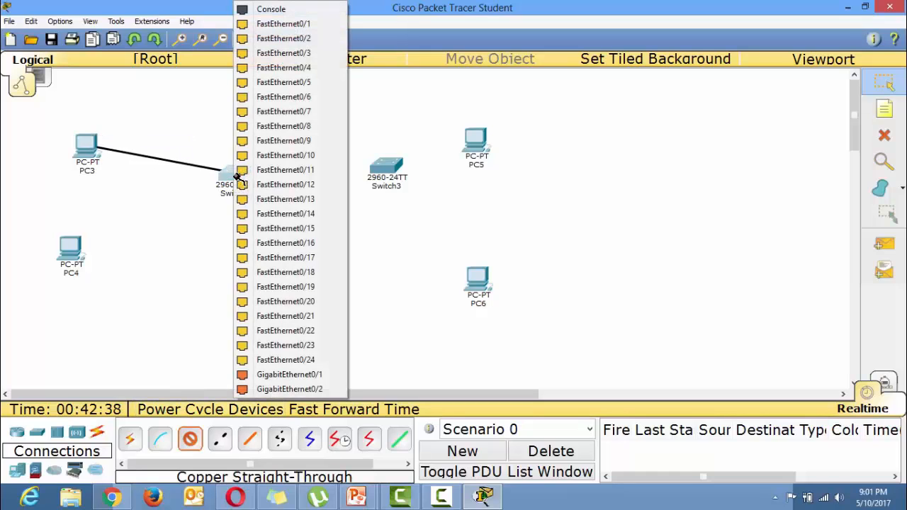
click(282, 23)
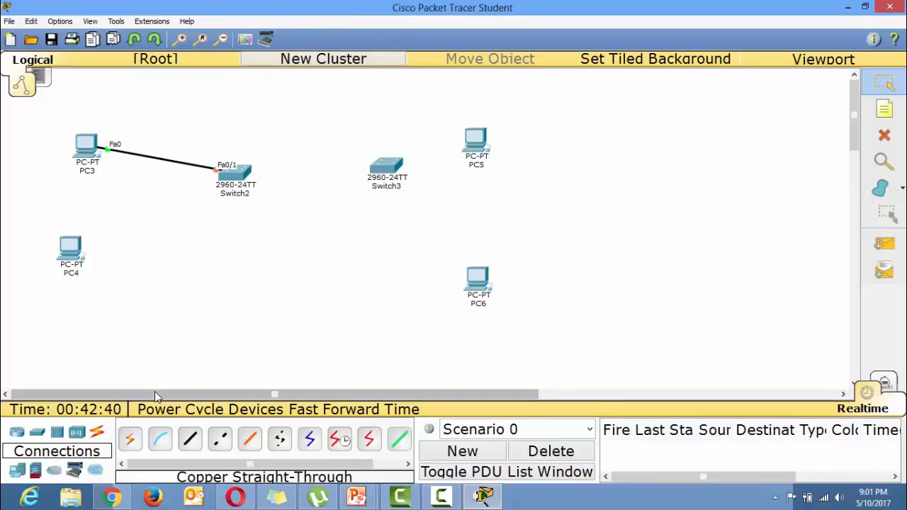
- Connect PC4's FastEthernet0 to Switch2's FastEthernet0/2 with a copper straight-through cable
click(195, 437)
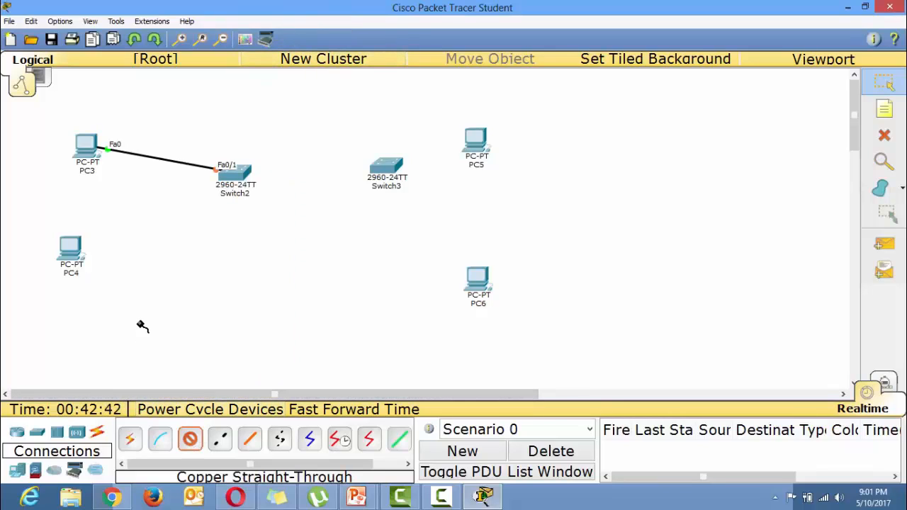
click(71, 248)
click(83, 265)
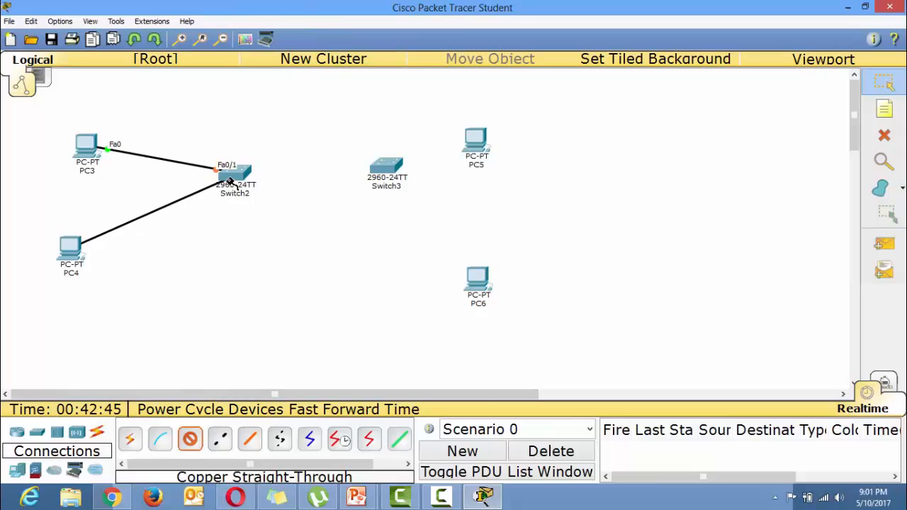
click(230, 182)
click(261, 34)
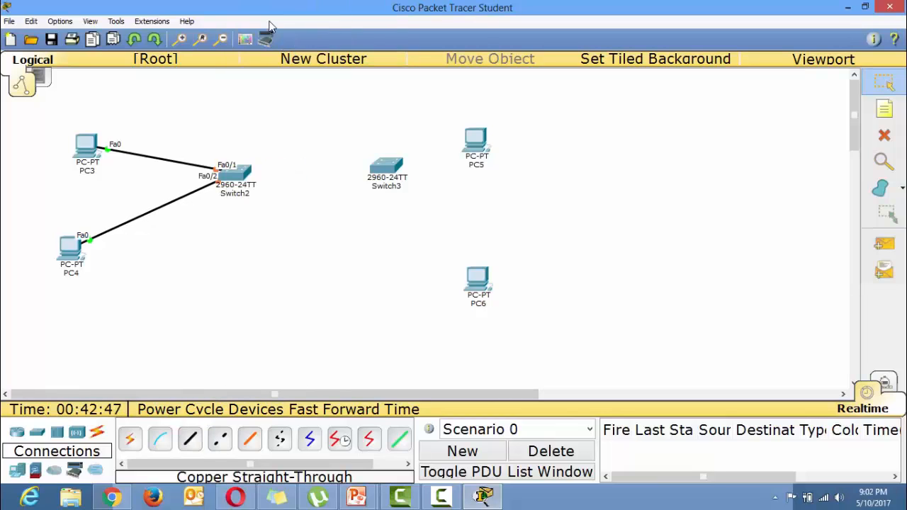
- Connect Switch3's FastEthernet0/1 to PC5's FastEthernet0 with a copper straight-through cable
click(190, 439)
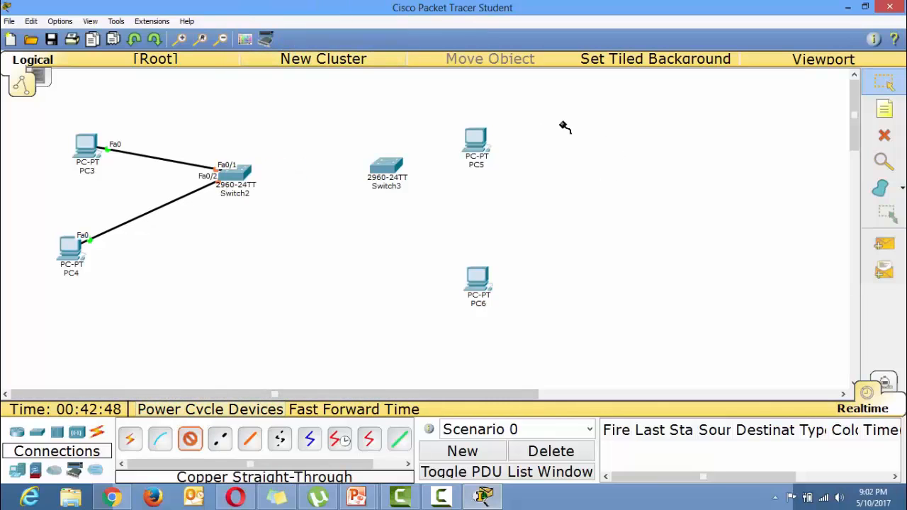
click(396, 164)
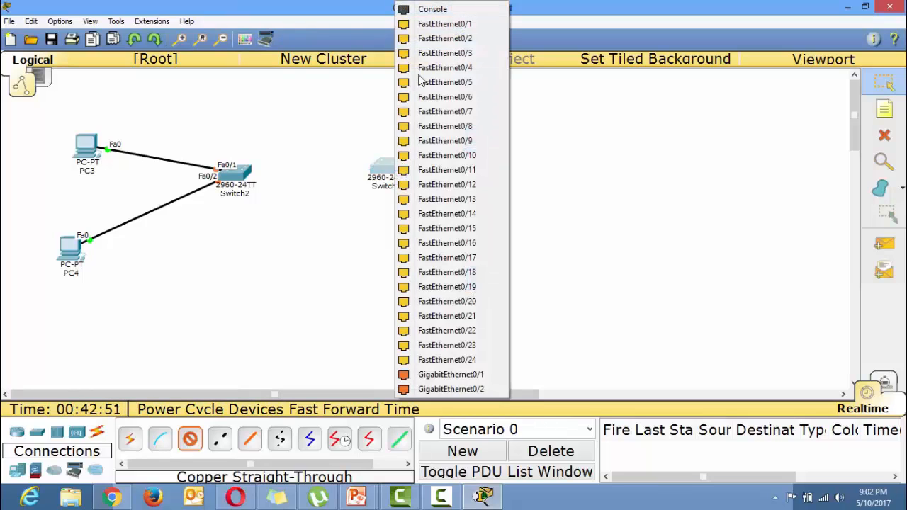
click(418, 24)
click(475, 146)
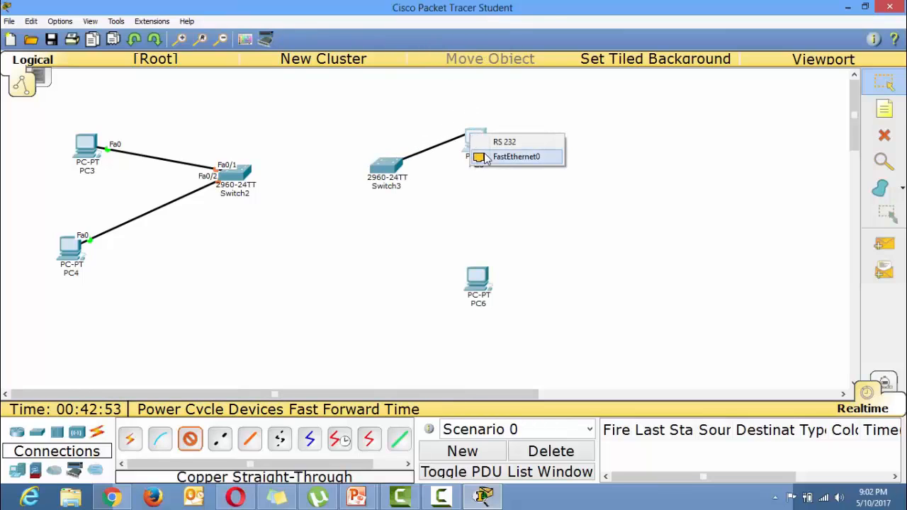
click(510, 156)
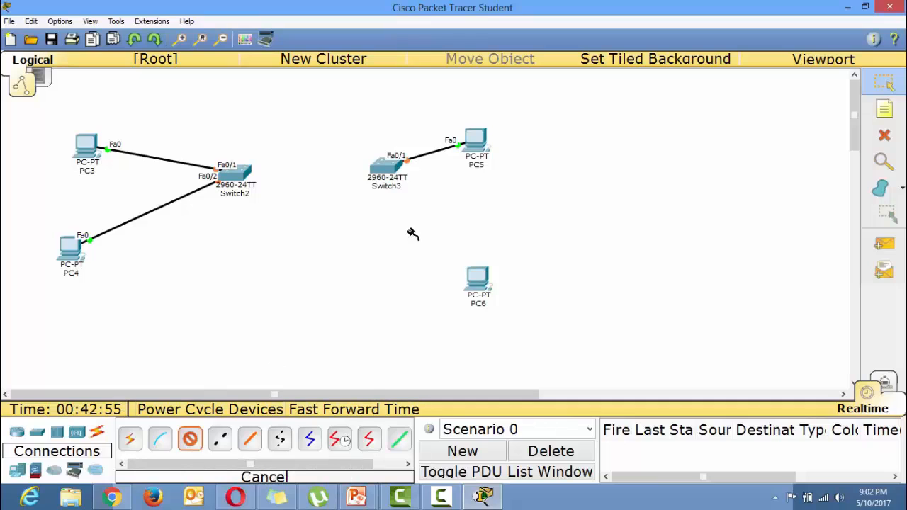
- Connect Switch3's FastEthernet0/2 to PC6's FastEthernet0 with a copper straight-through cable
click(393, 170)
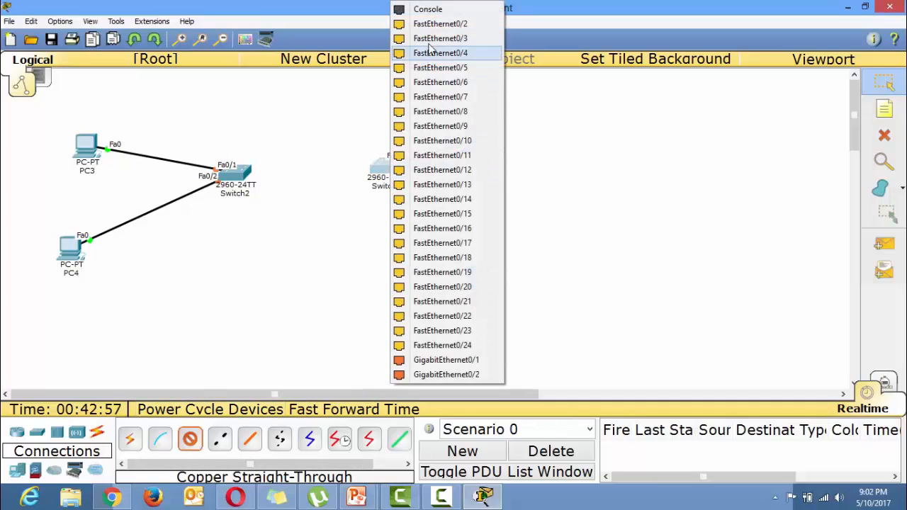
click(440, 23)
click(478, 283)
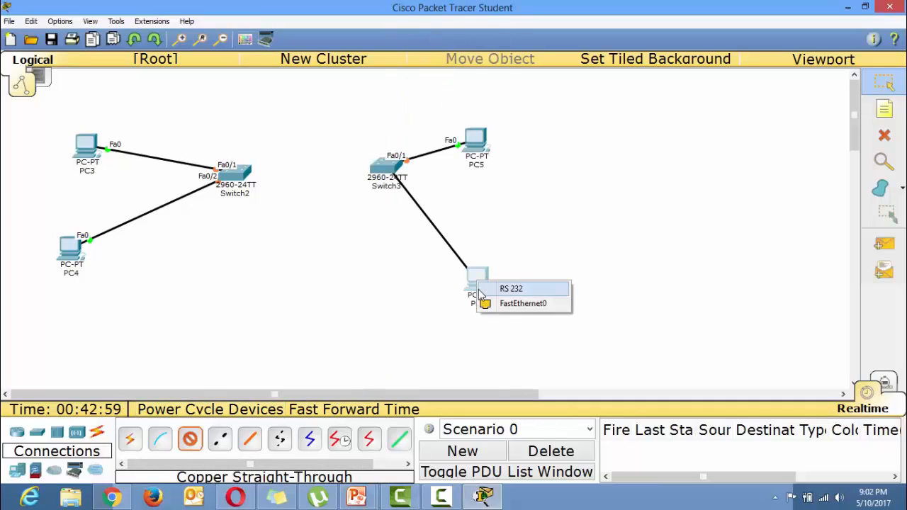
click(493, 304)
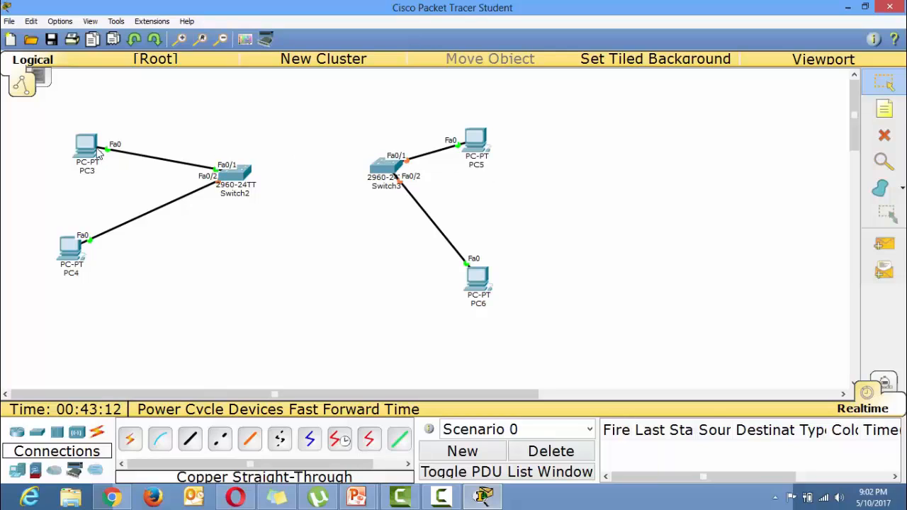
drag(214, 142, 307, 249)
drag(360, 123, 425, 236)
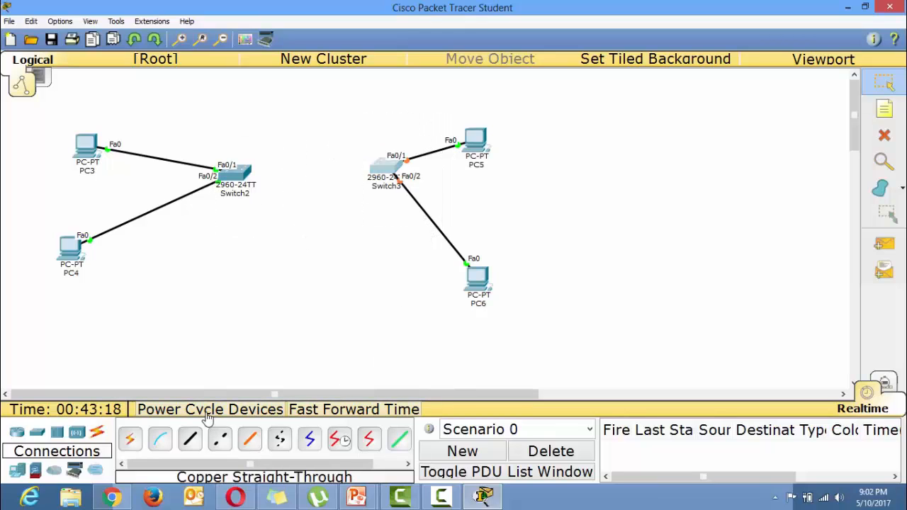
- Link Switch2 and Switch3 through their FastEthernet0/3 ports with a copper cross-over cable
click(222, 441)
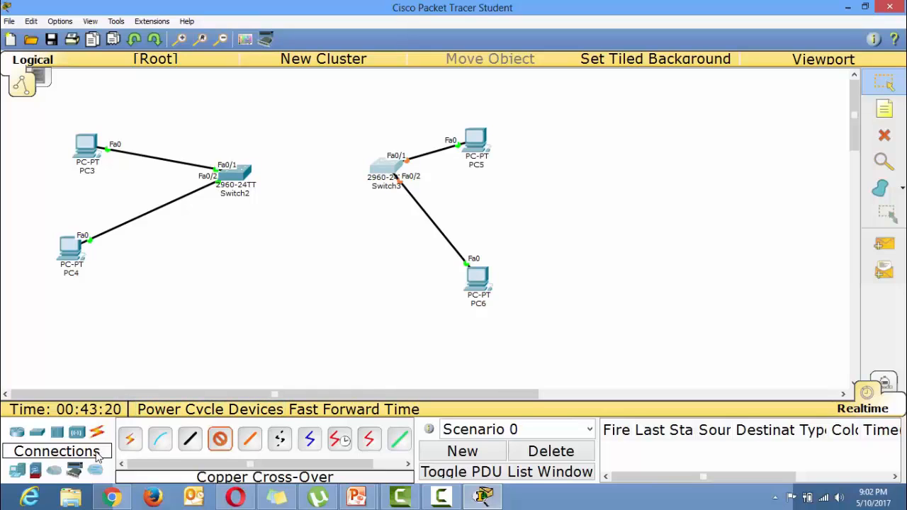
click(229, 176)
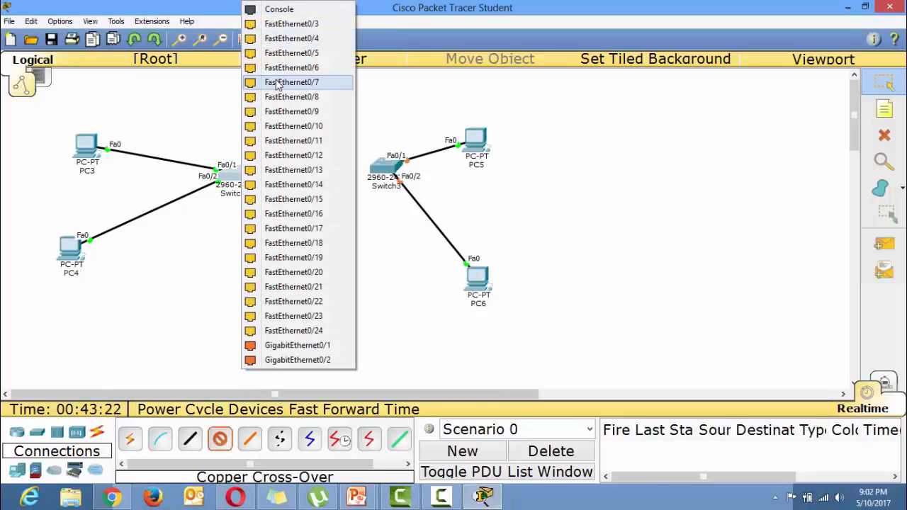
click(283, 22)
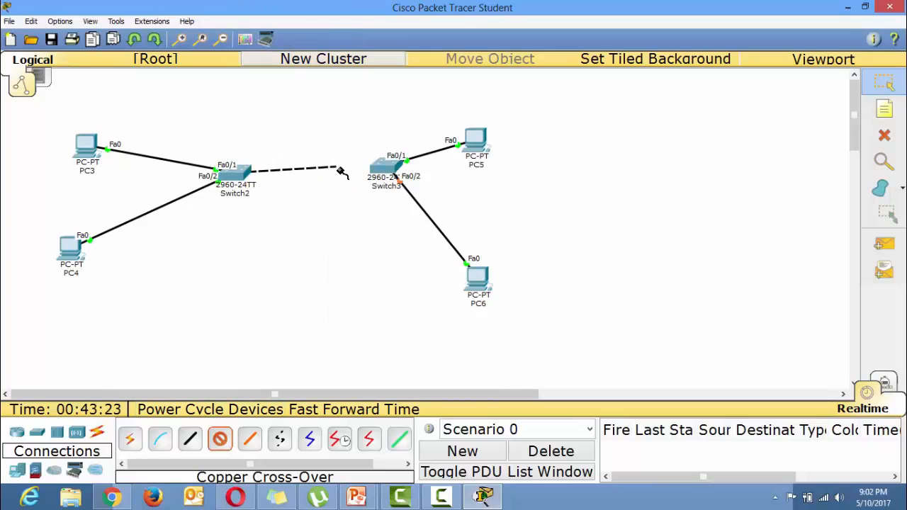
click(385, 169)
click(446, 24)
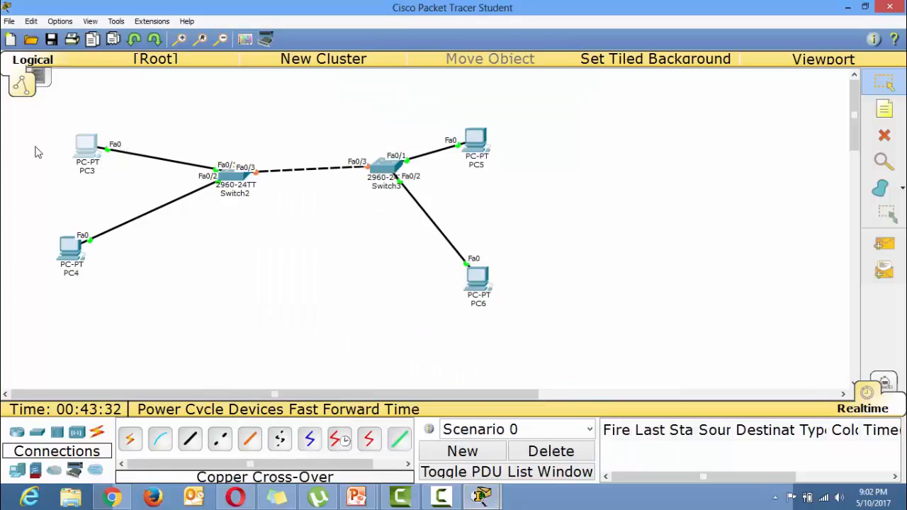
- Give PC3 the static IP address 10.0.0.1 with subnet mask 255.0.0.0, and close its configuration
click(79, 156)
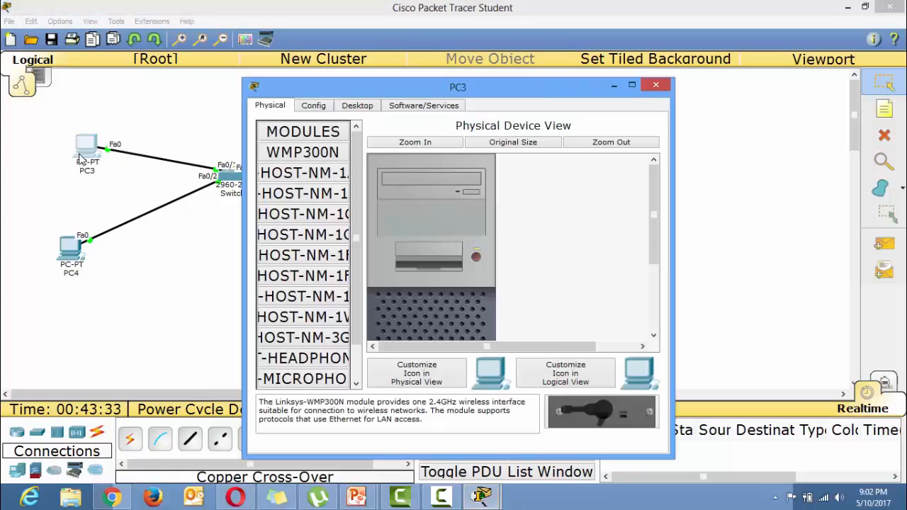
click(324, 105)
click(355, 107)
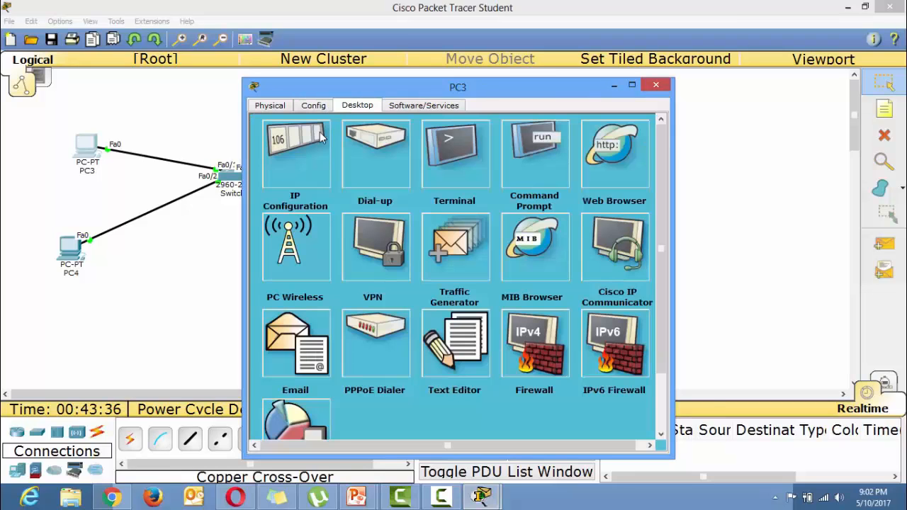
click(321, 138)
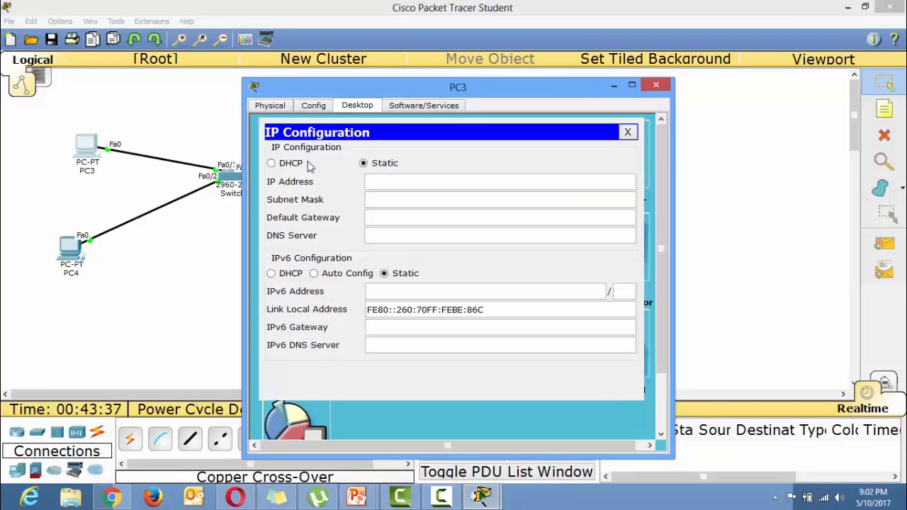
click(389, 184)
key(Tab)
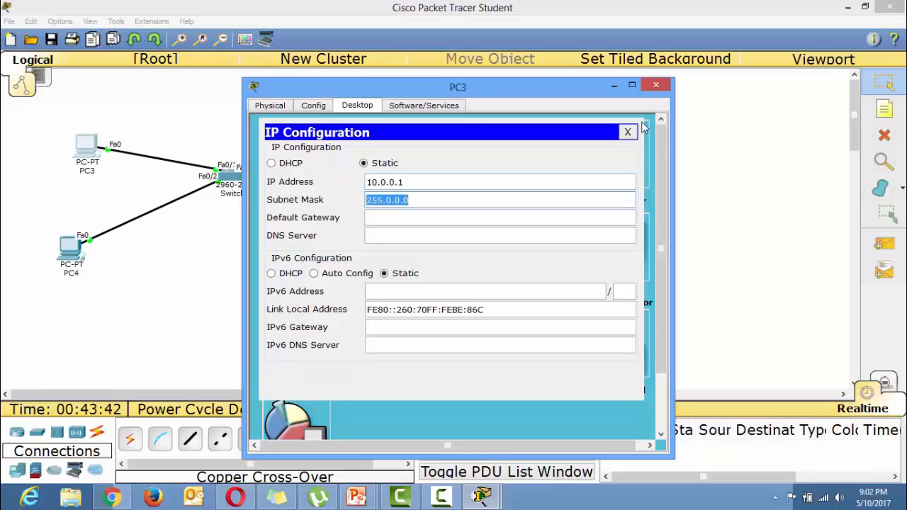
click(627, 131)
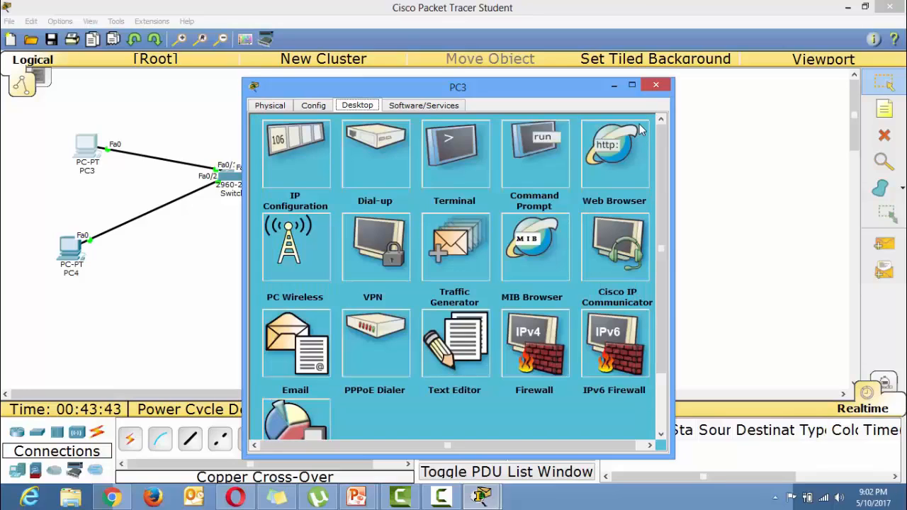
click(658, 86)
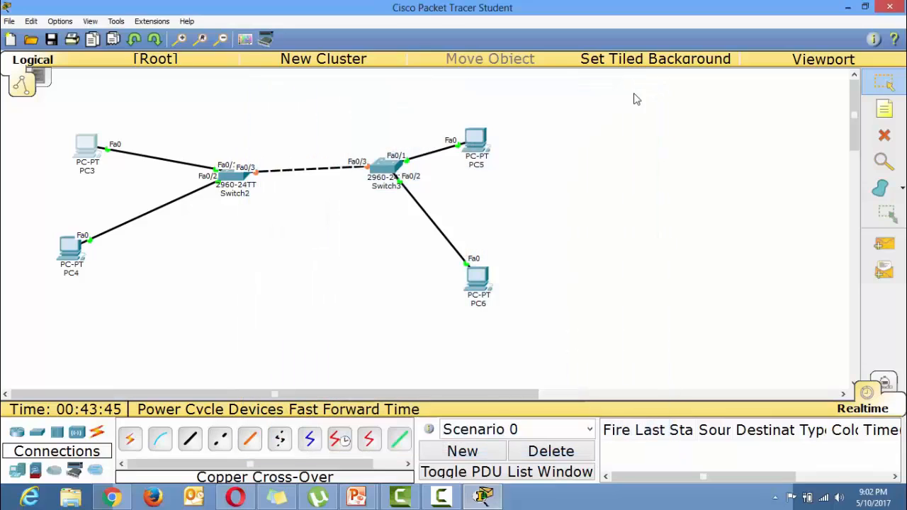
- Give PC4 the static IP address 10.0.0.2 with subnet mask 255.0.0.0, and close its configuration
click(71, 249)
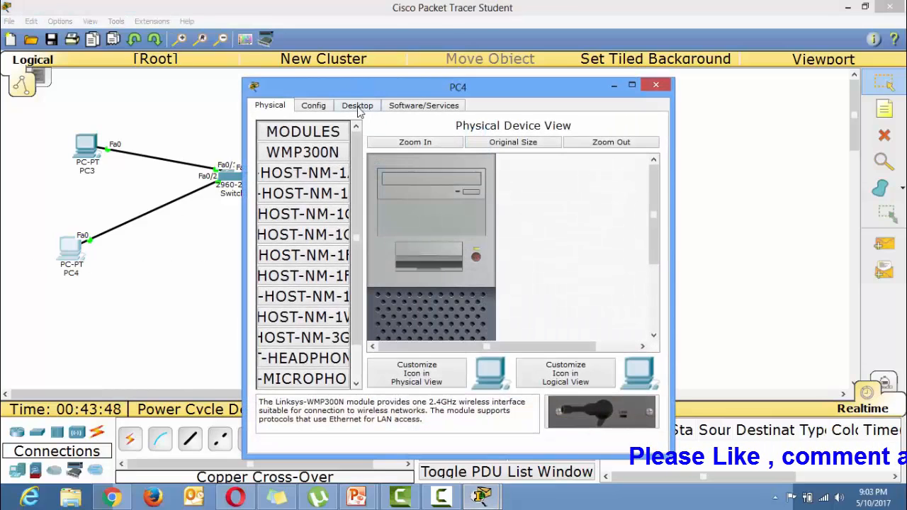
click(358, 105)
click(280, 159)
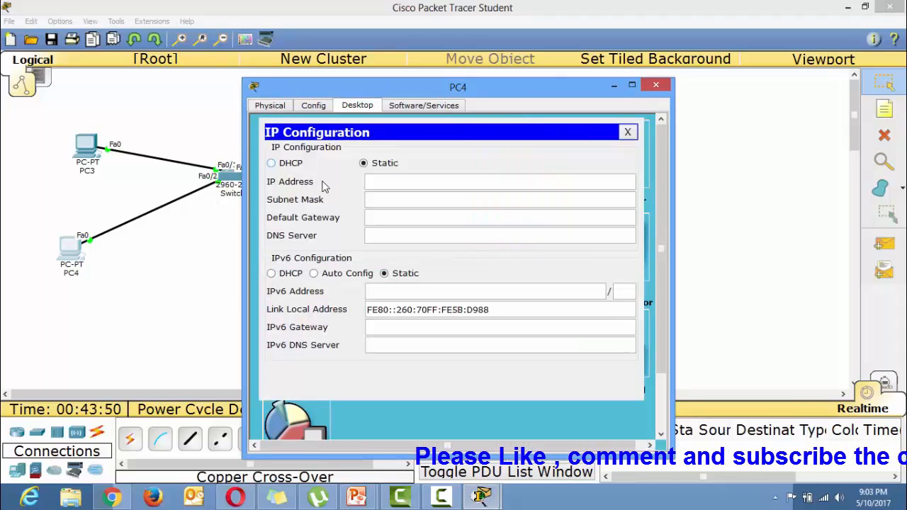
click(368, 182)
text(10.0)
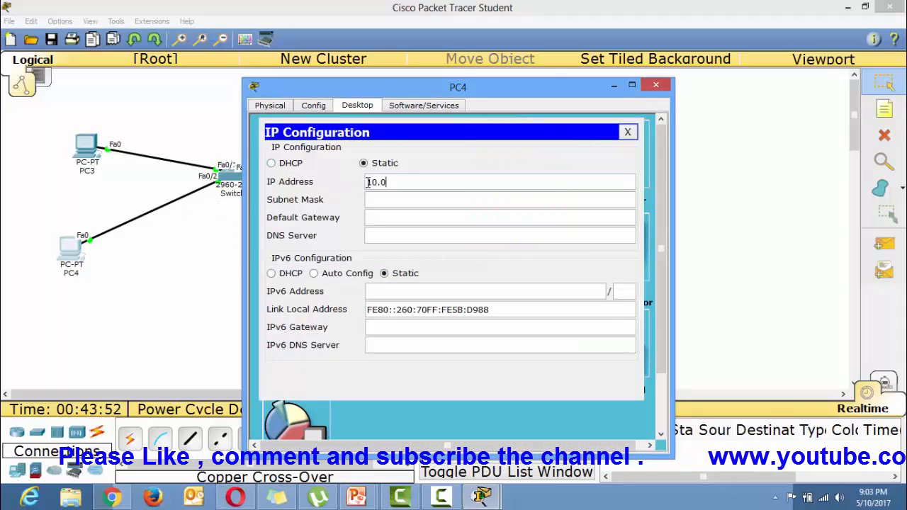
text(.0.2)
key(Tab)
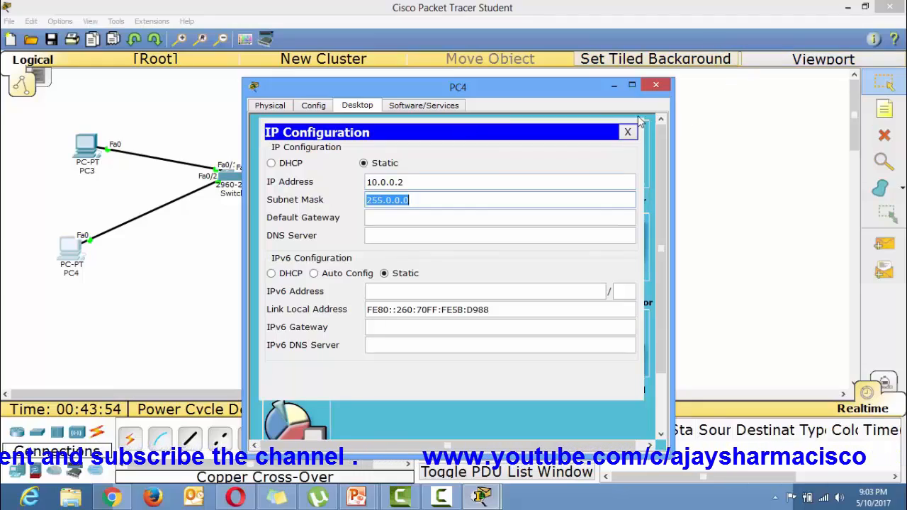
click(655, 84)
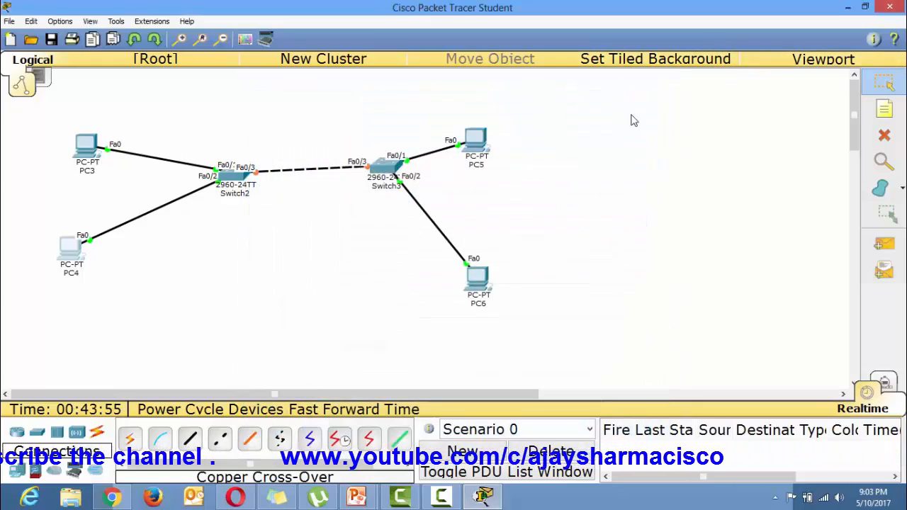
- Give PC5 the static IP address 10.0.0.3 with subnet mask 255.0.0.0, and close its configuration
click(480, 147)
click(357, 105)
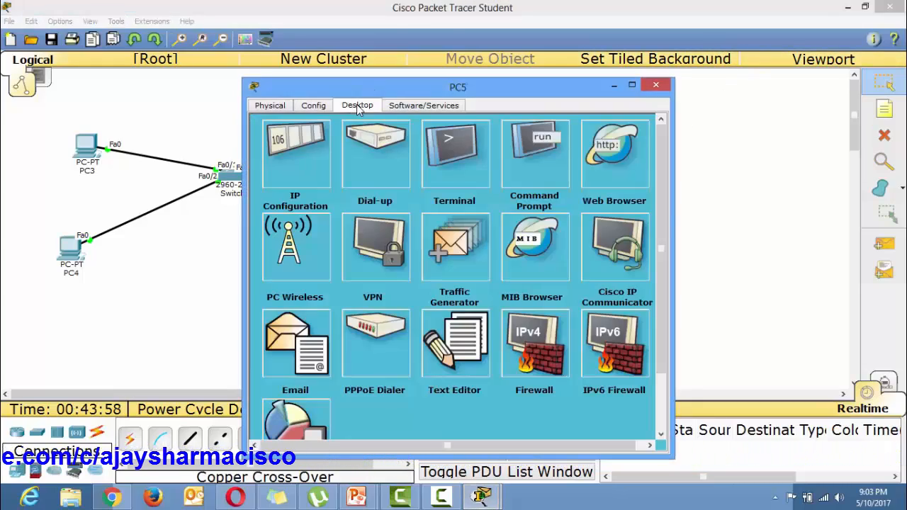
click(308, 160)
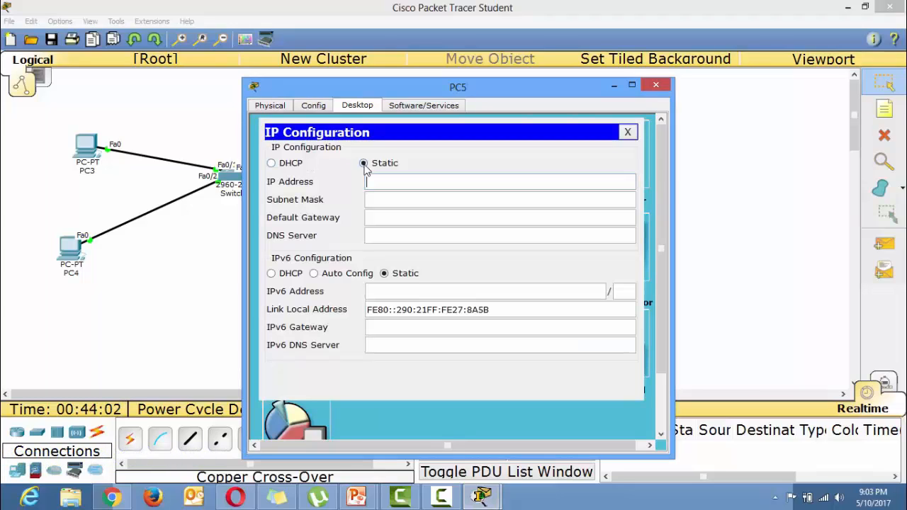
text(10.0.0.)
key(Tab)
key(Tab)
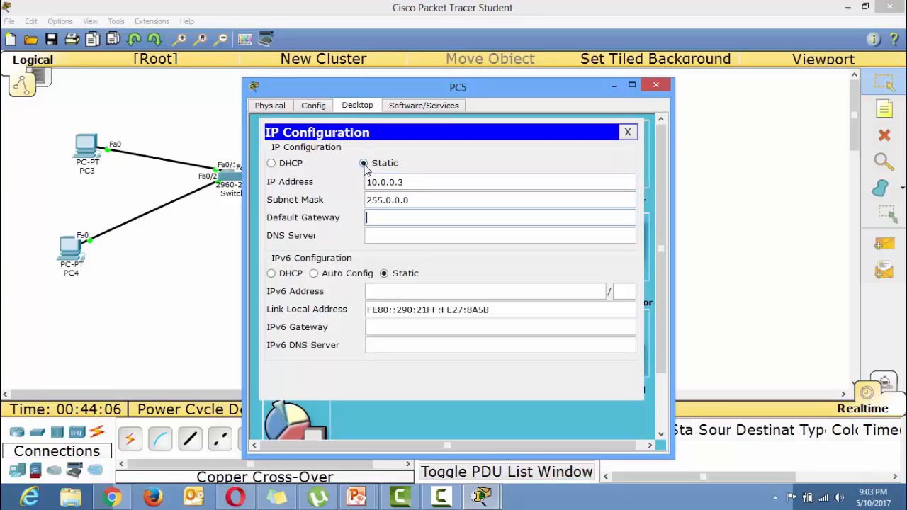
click(628, 132)
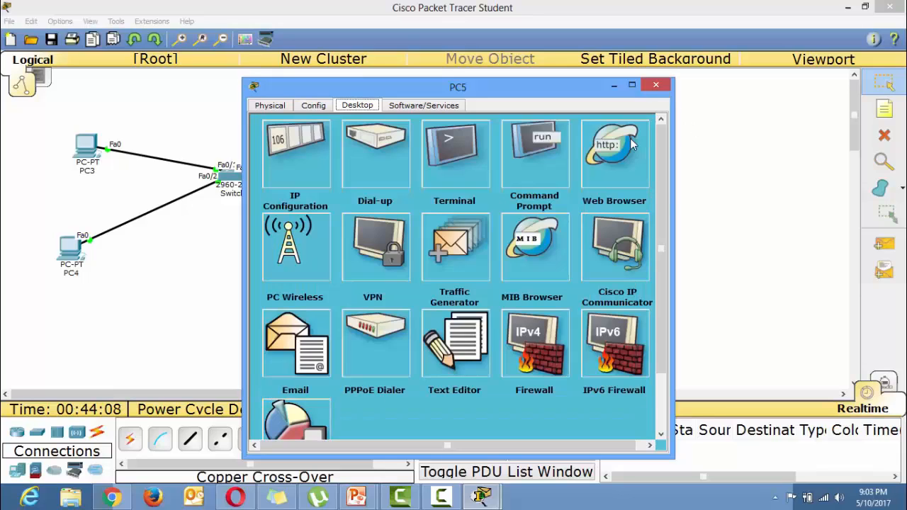
click(661, 87)
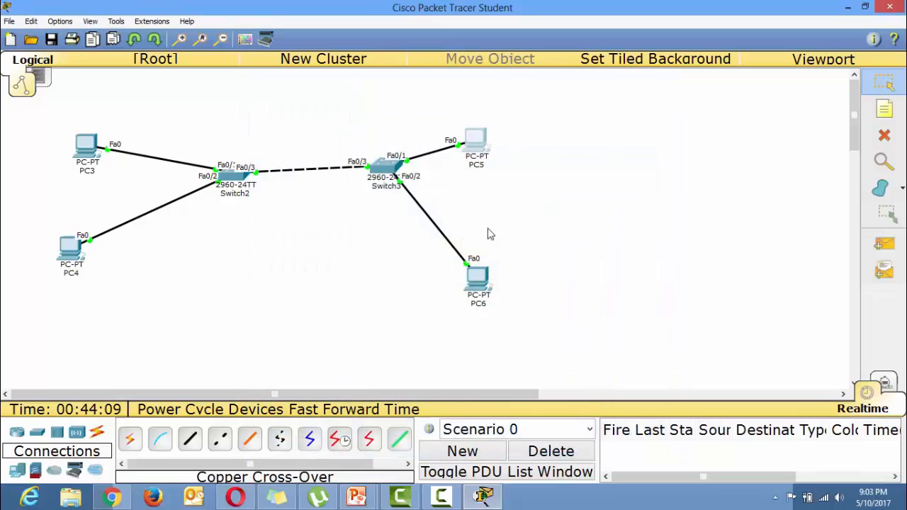
- Give PC6 the static IP address 10.0.0.4 with subnet mask 255.0.0.0, and close its configuration
click(477, 277)
click(358, 106)
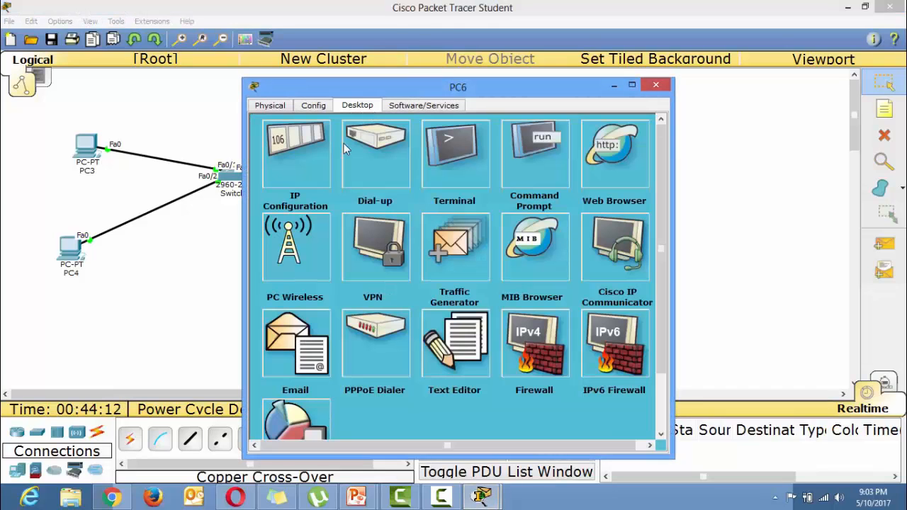
click(313, 175)
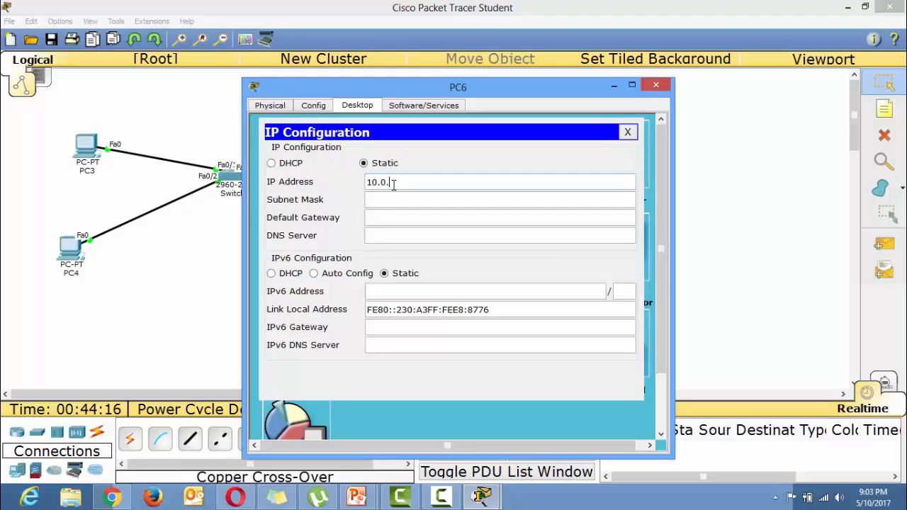
key(Tab)
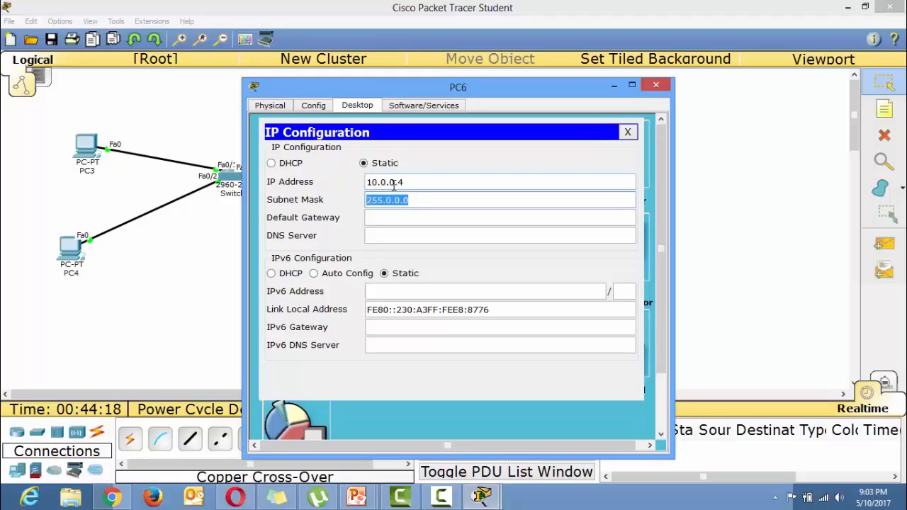
click(627, 132)
click(655, 86)
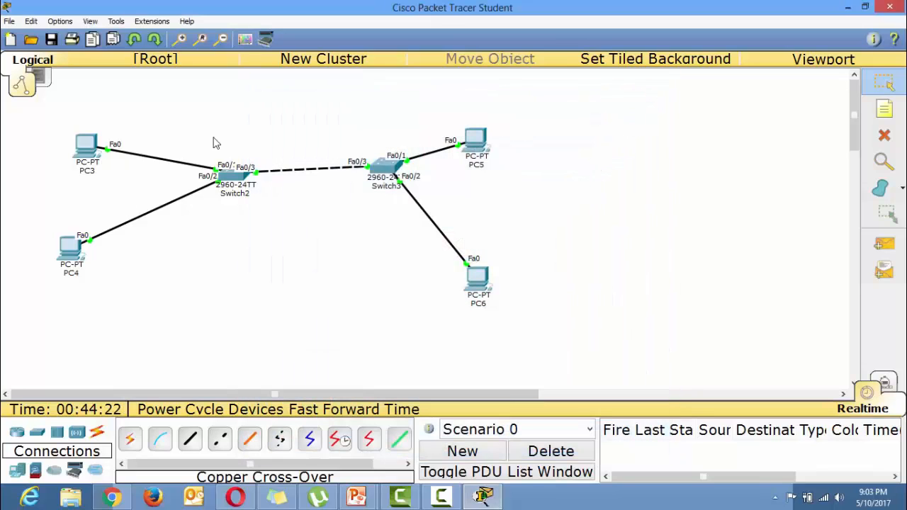
drag(201, 140, 409, 236)
click(615, 172)
- Test connectivity by pinging 10.0.0.3 from PC4's command prompt, and close PC4's window
mouse_move(481, 149)
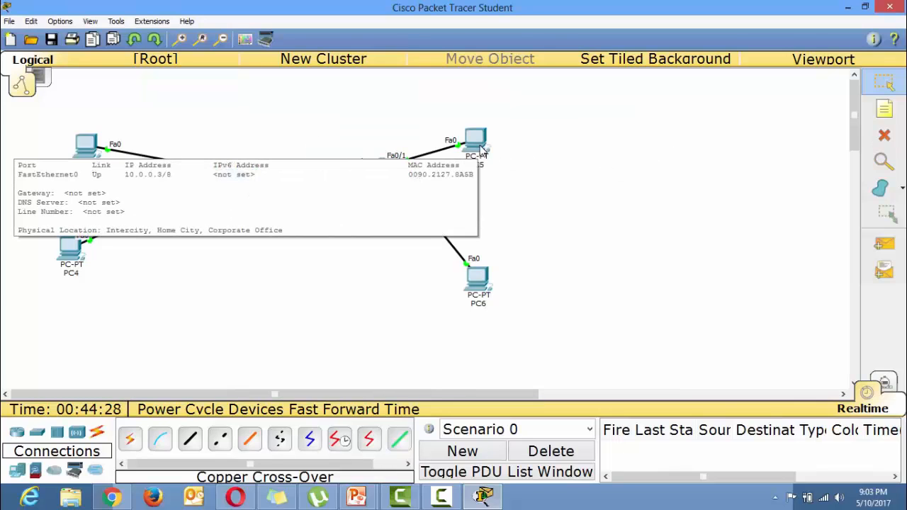
click(68, 260)
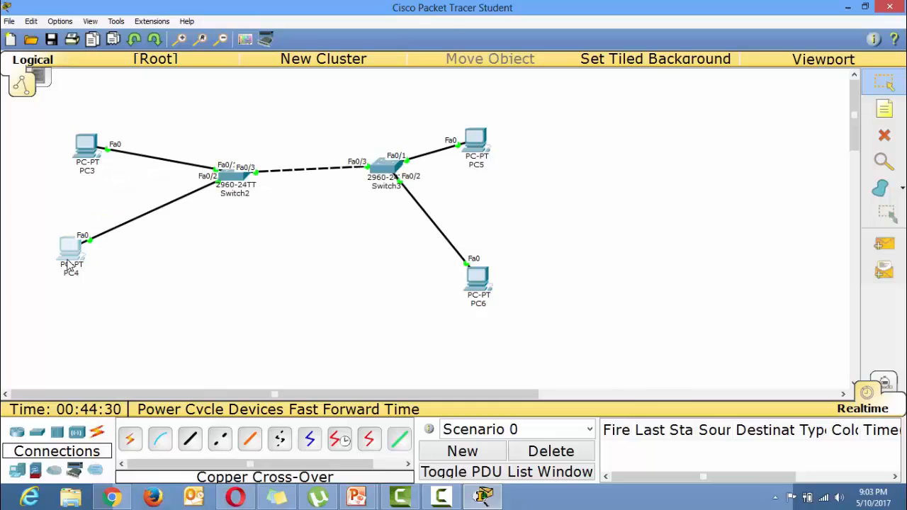
click(535, 162)
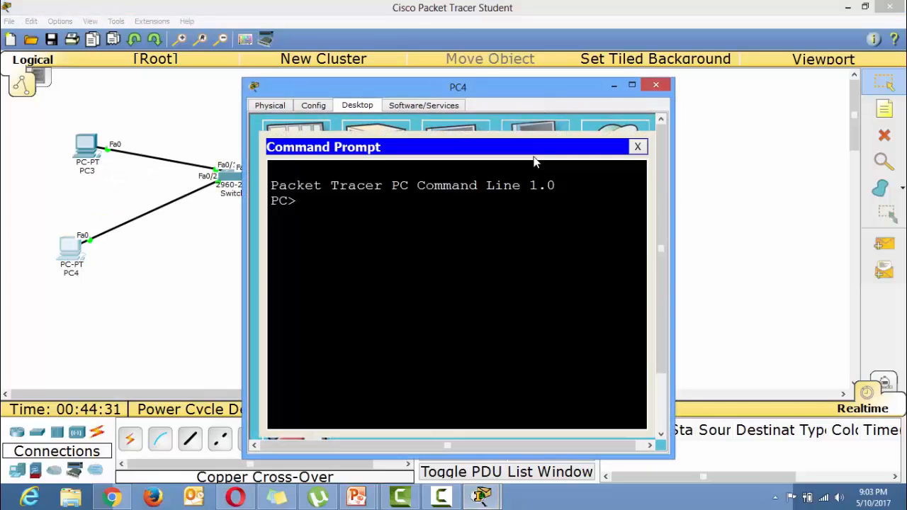
text(ping 10.)
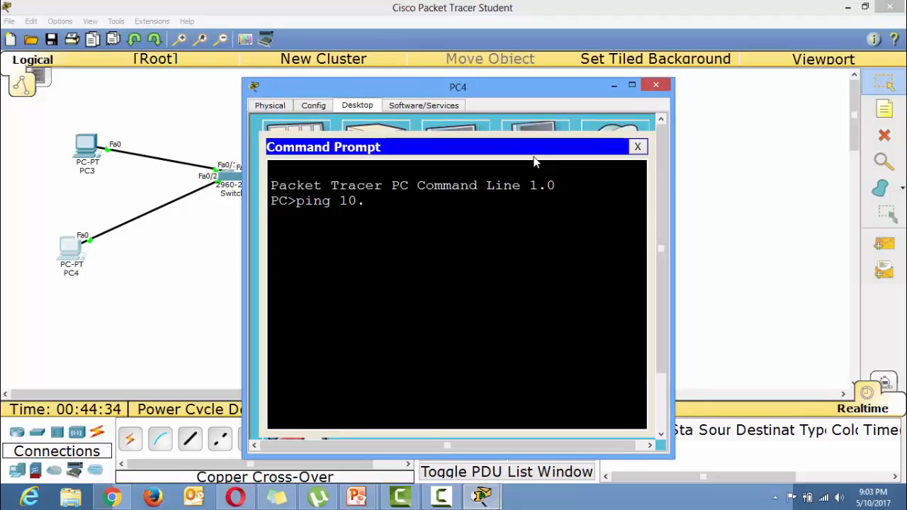
text(0.0.3)
key(Return)
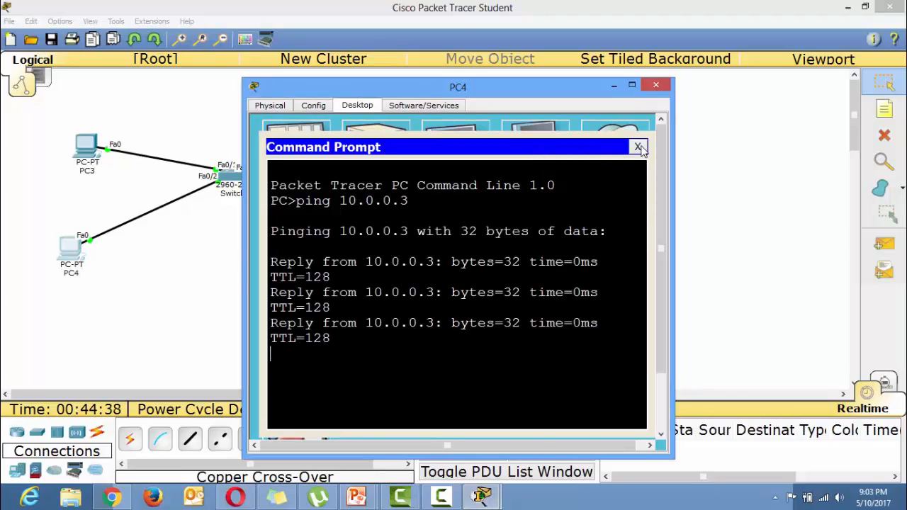
click(637, 147)
click(656, 85)
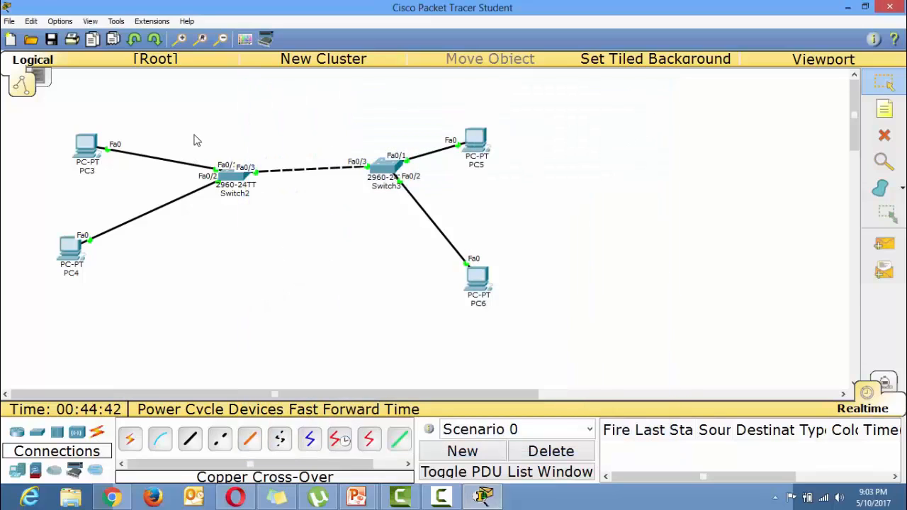
drag(207, 133, 416, 242)
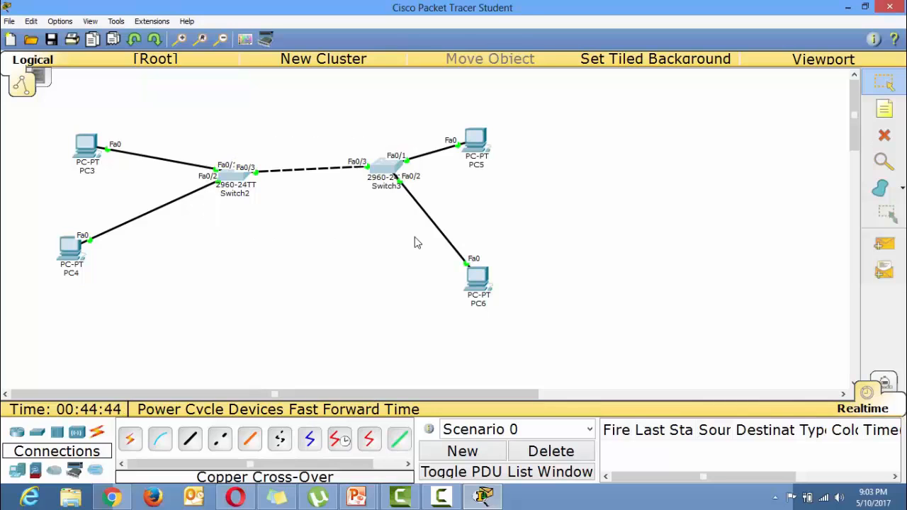
- Test connectivity by pinging 10.0.0.1 from PC5's command prompt, and close PC5's window
click(468, 139)
click(525, 178)
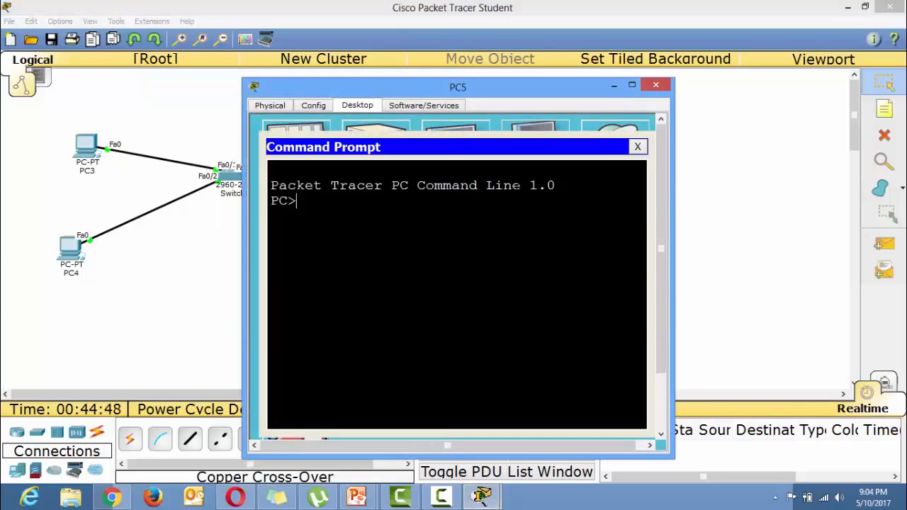
text(ping 10.0.0.1)
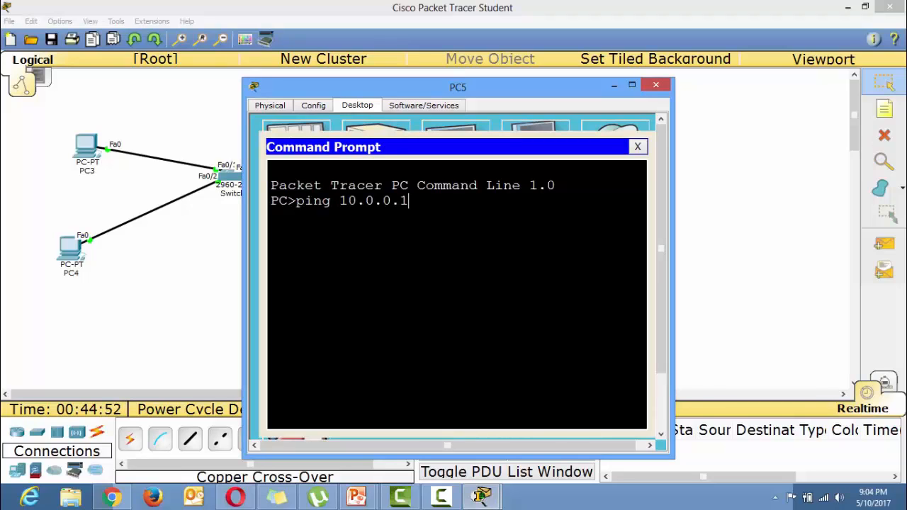
key(Return)
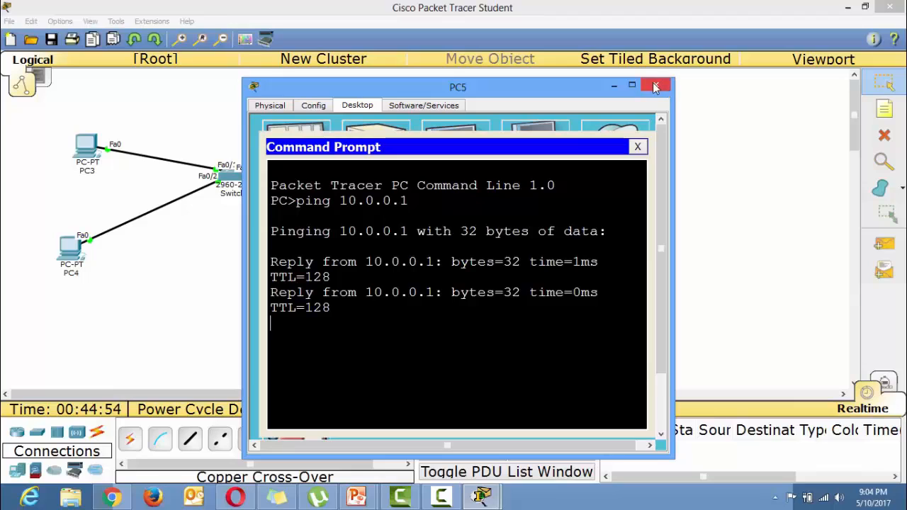
click(656, 85)
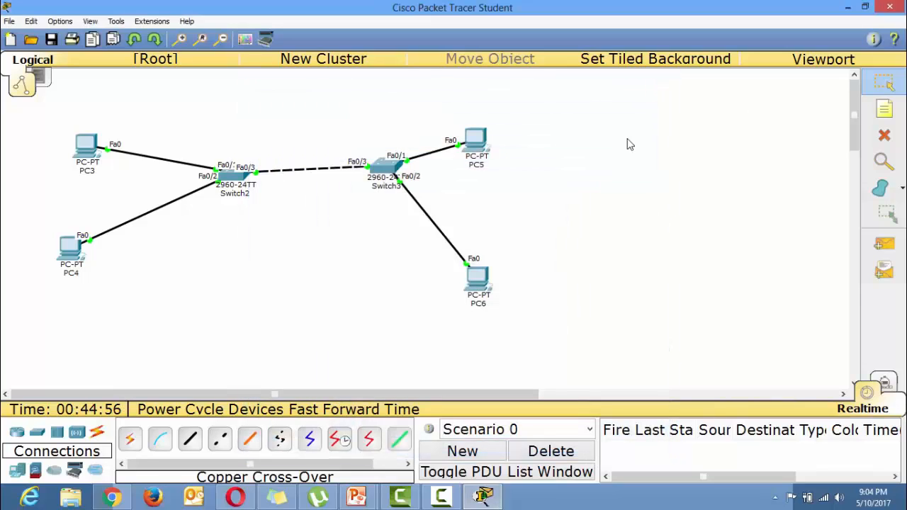
- Move PC6 up in the workspace so it sits closer to PC5
drag(477, 270, 477, 218)
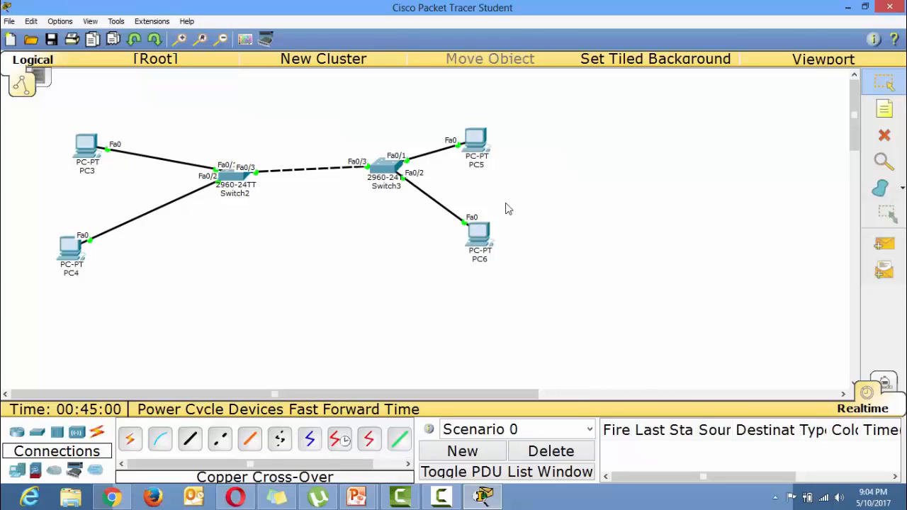
drag(210, 141, 410, 260)
- Open Switch2's command line in a maximized window and enter privileged EXEC mode with "en"
click(236, 183)
double_click(408, 83)
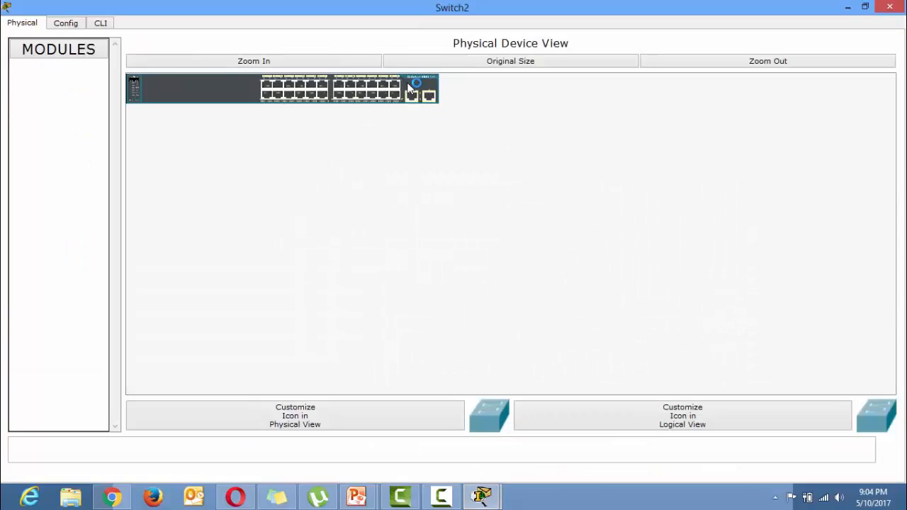
click(104, 22)
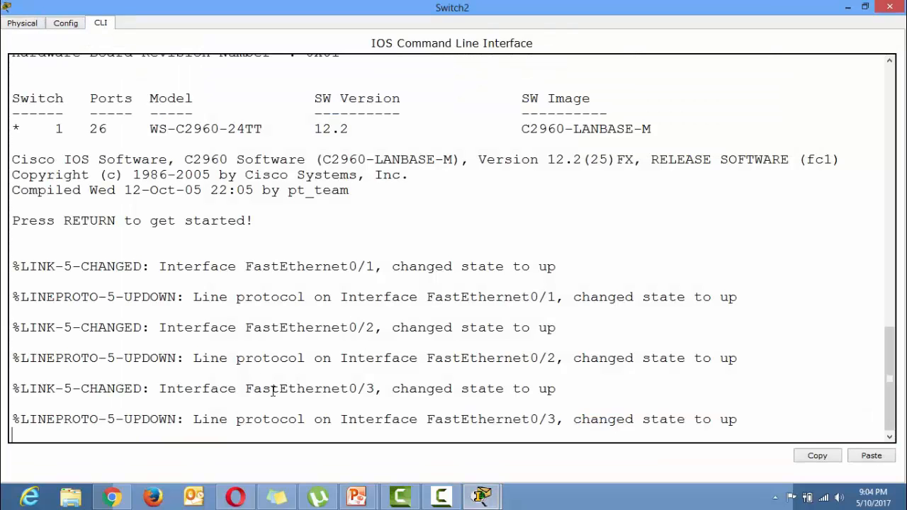
key(Return)
key(Return)
key(Return)
key(Return)
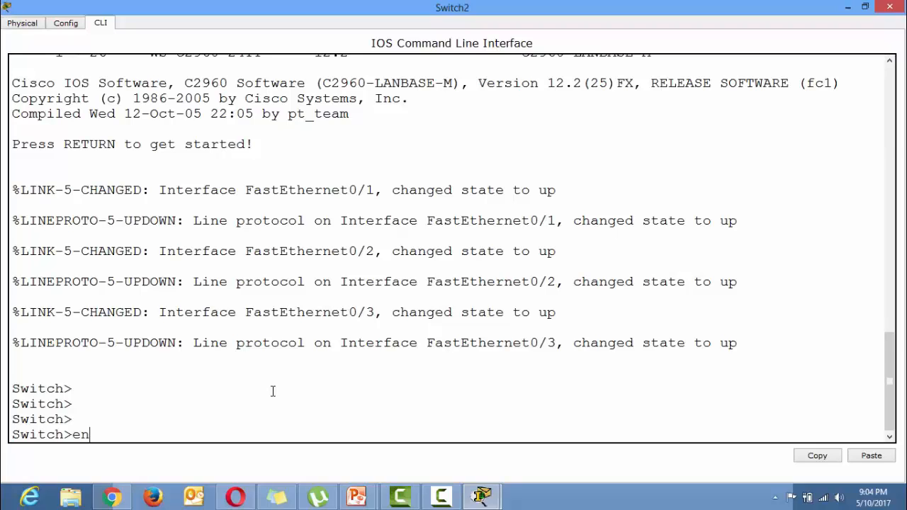
key(Return)
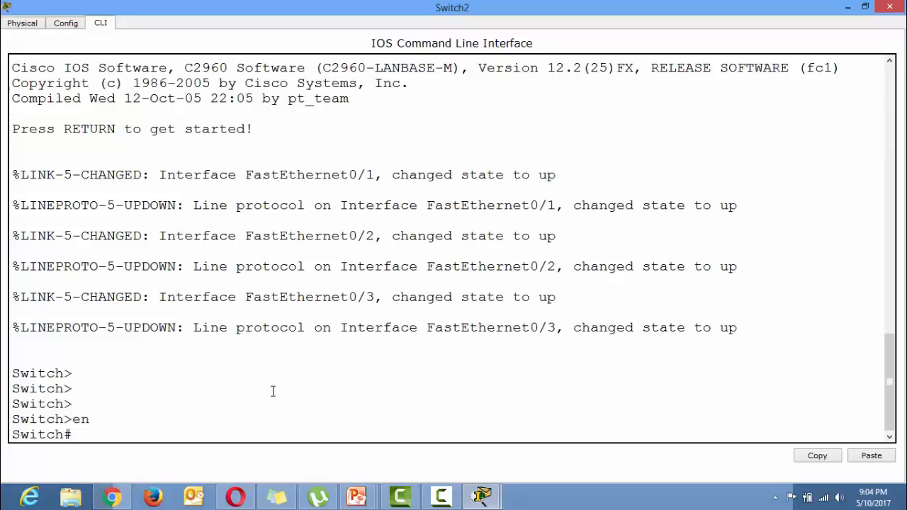
- Display Switch2's running configuration with "show running-config" and page through the interface entries as far as FastEthernet0/10
text(show running-config)
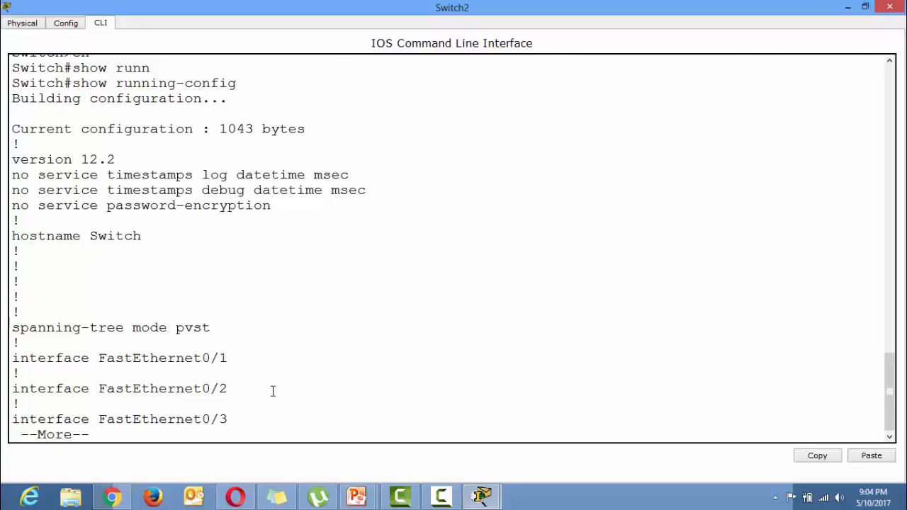
key(Return)
key(Return)
key(Return)
key(Return)
key(Return)
key(Return)
key(Return)
key(Return)
key(Return)
key(Return)
key(Return)
key(Return)
key(Return)
key(Return)
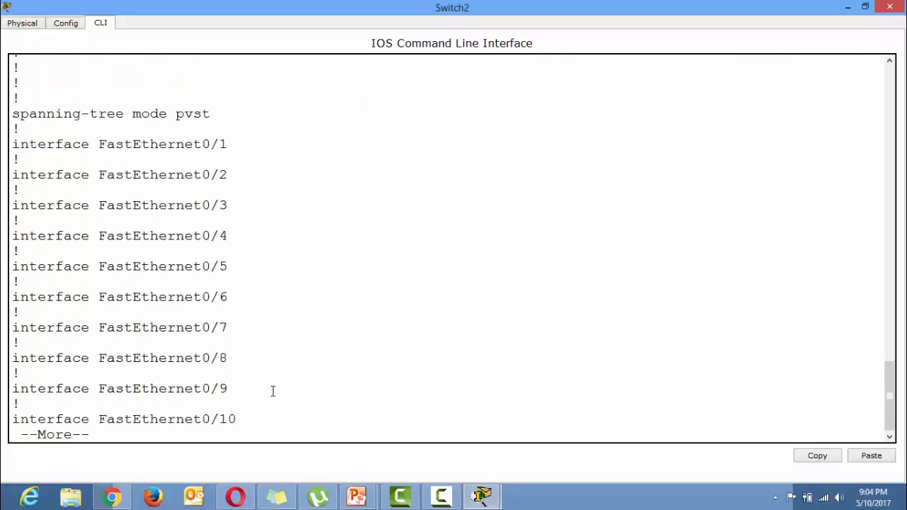
- Quit the running-configuration listing and check Switch2's startup configuration with "show startup-config"
text(qshow start)
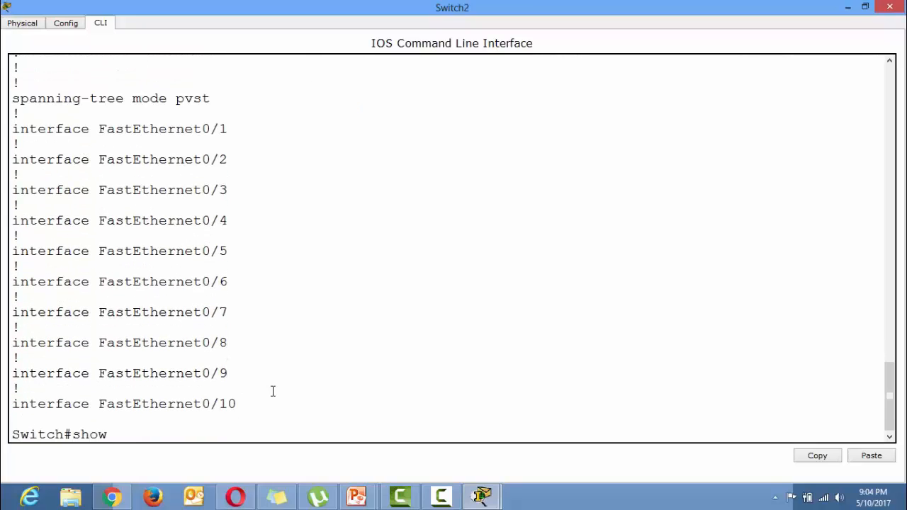
key(Tab)
key(Return)
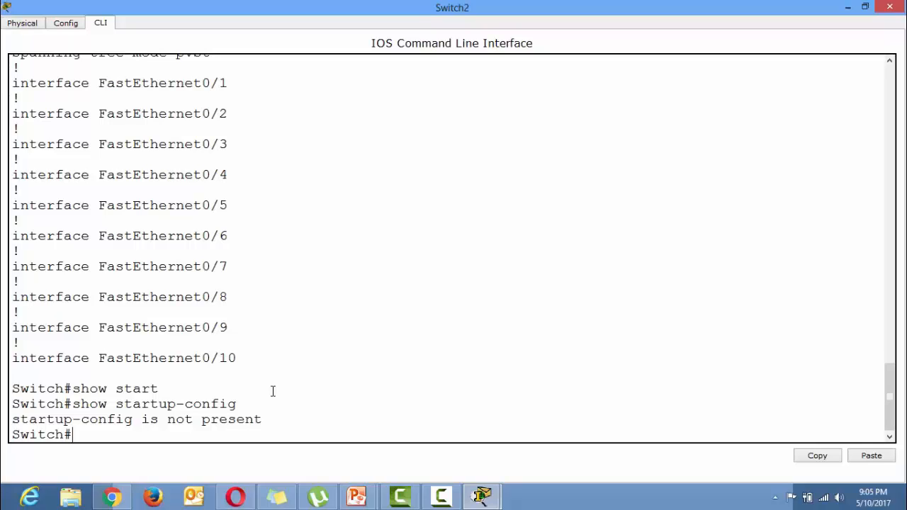
text(conf)
key(Tab)
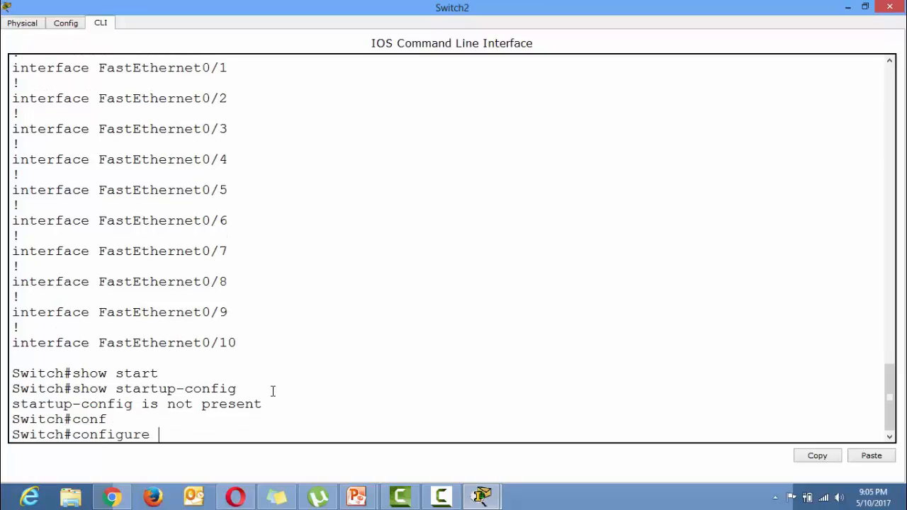
text(ter)
key(Tab)
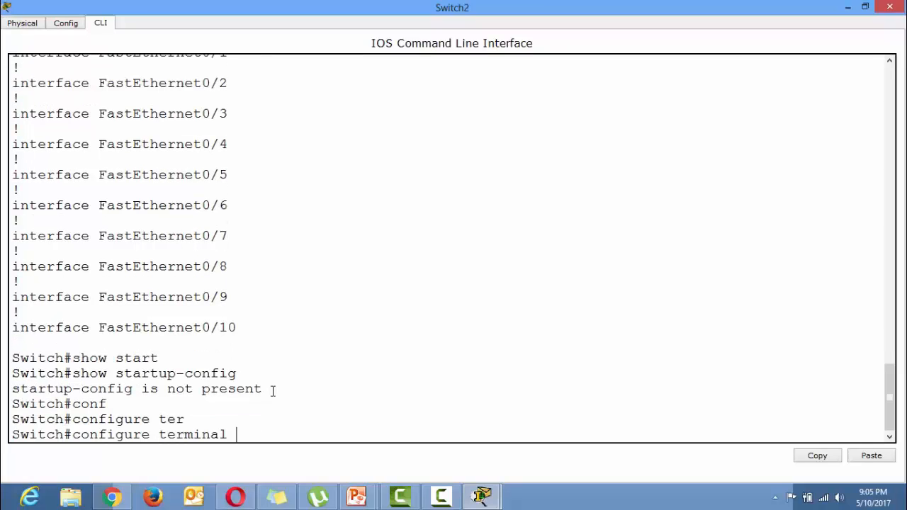
key(Return)
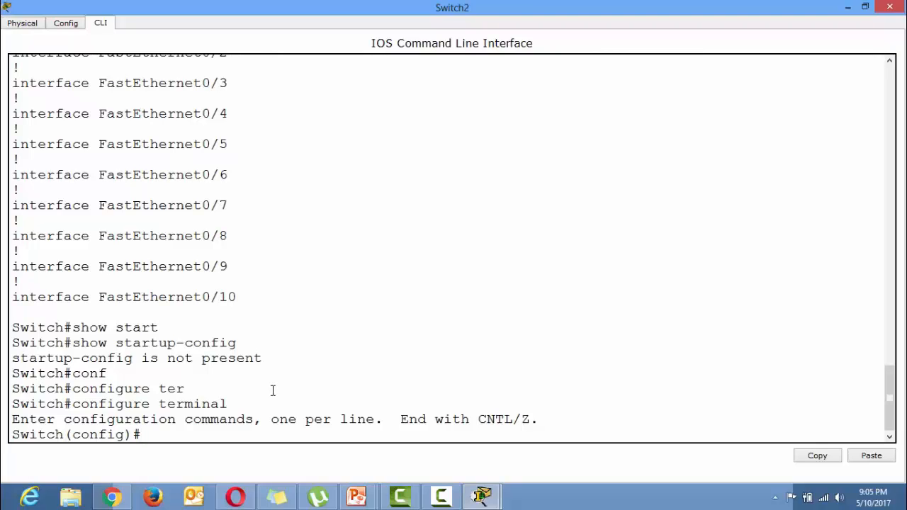
drag(153, 432, 10, 436)
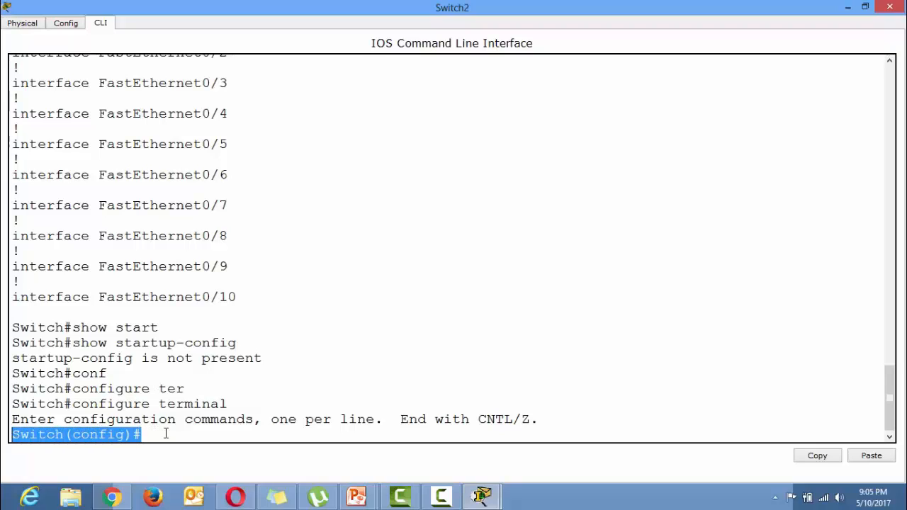
click(62, 435)
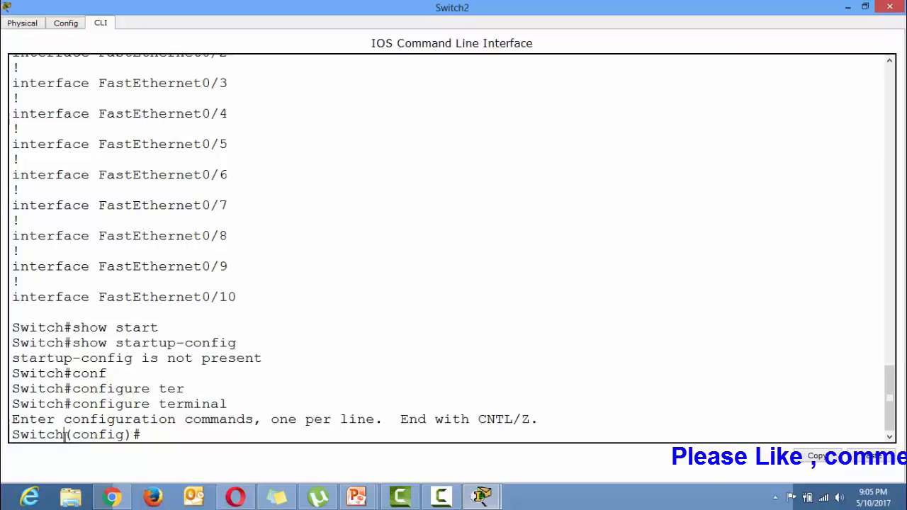
key(ctrl+z)
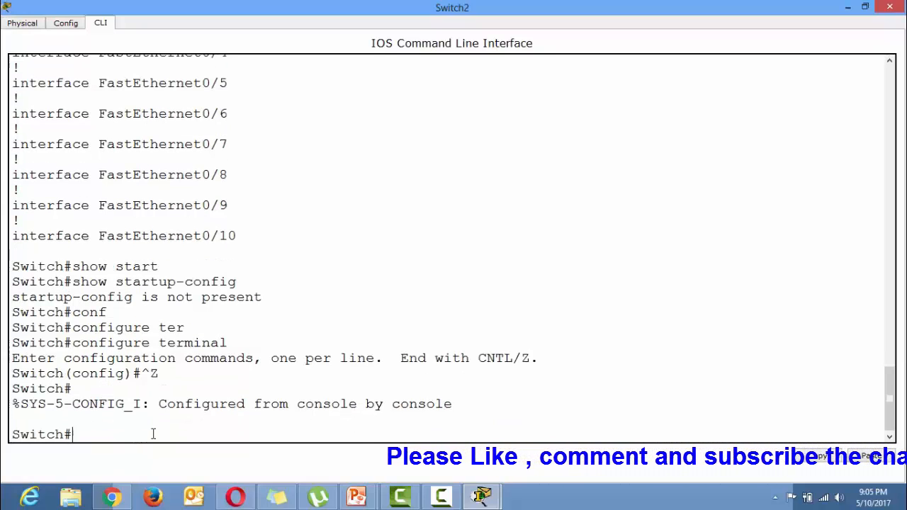
- Display the running configuration with "show running-config", check the hostname line, and quit the listing
text(show runn)
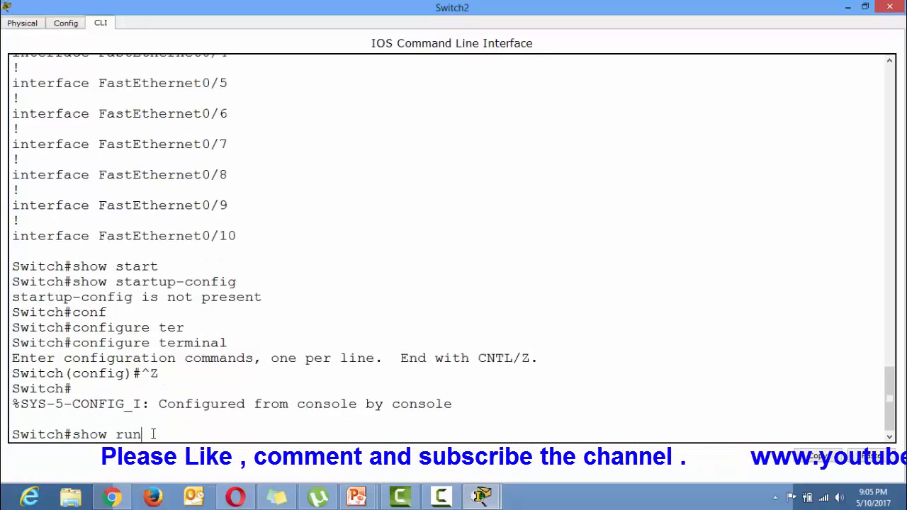
key(Tab)
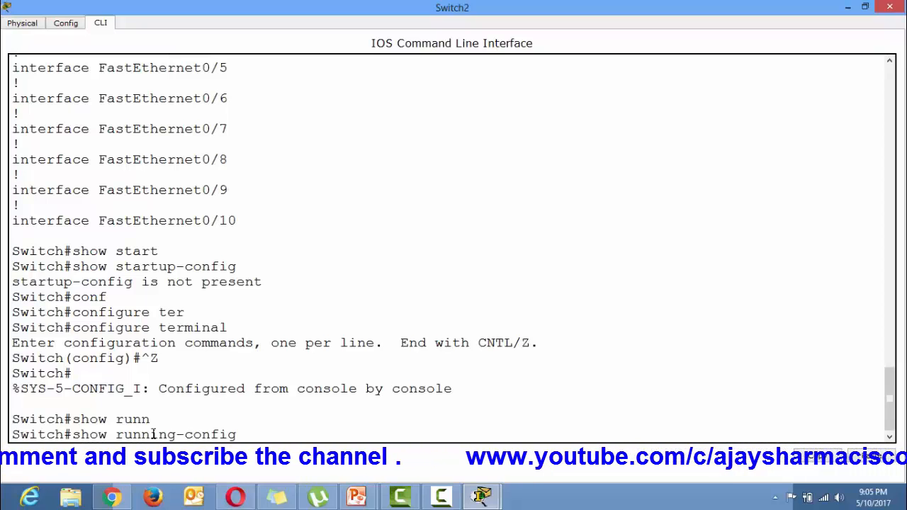
key(Return)
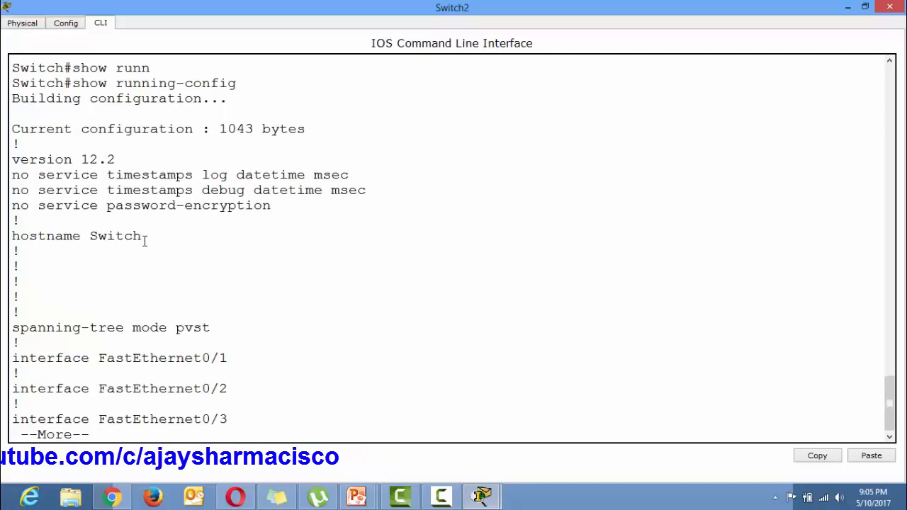
drag(145, 239, 92, 237)
key(ctrl+c)
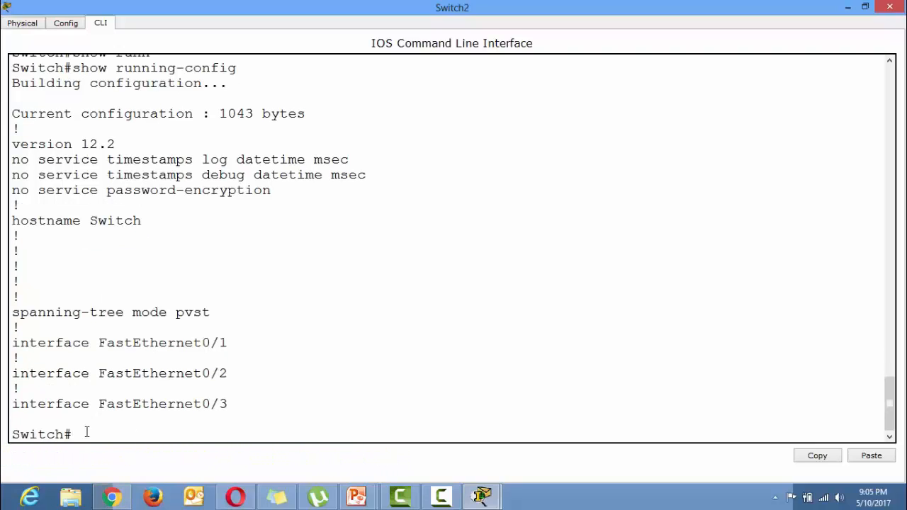
- Set the switch's hostname to "mkt" from global configuration mode and return to privileged EXEC mode
text(confi)
key(Tab)
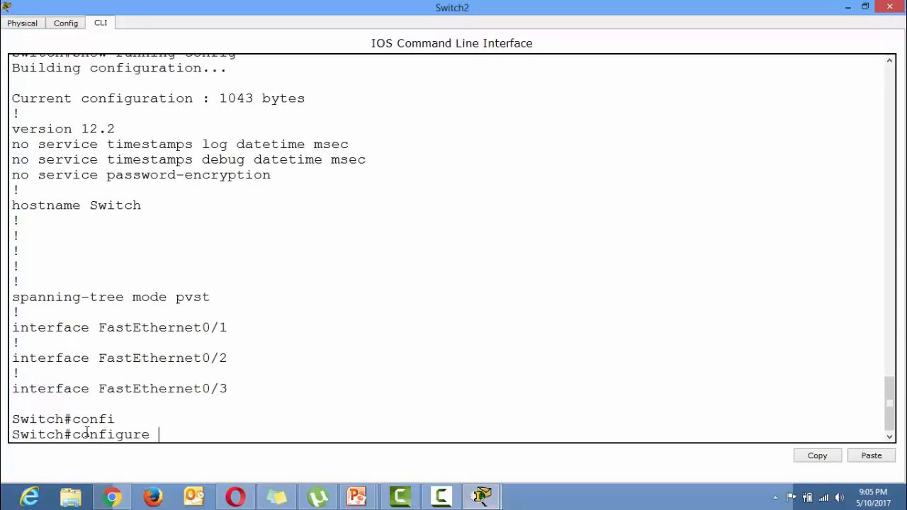
text(ter)
key(Tab)
key(Return)
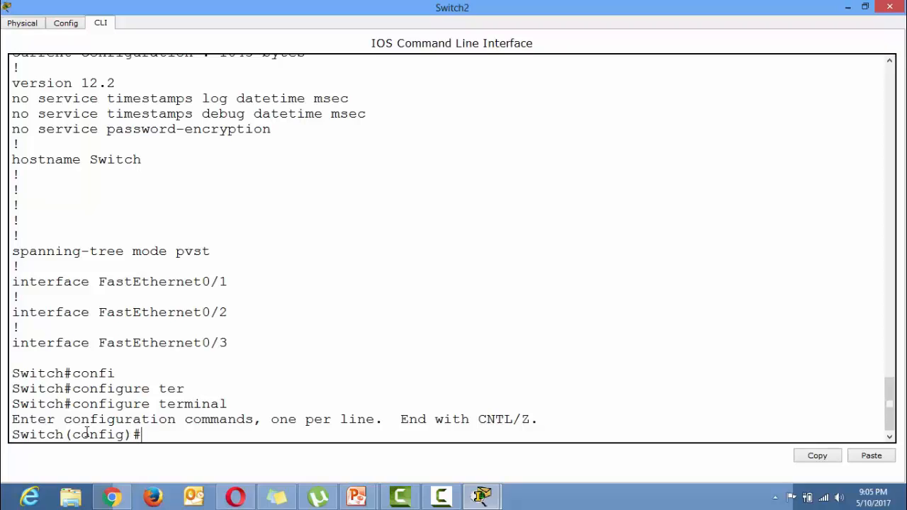
text(hostnam)
key(Tab)
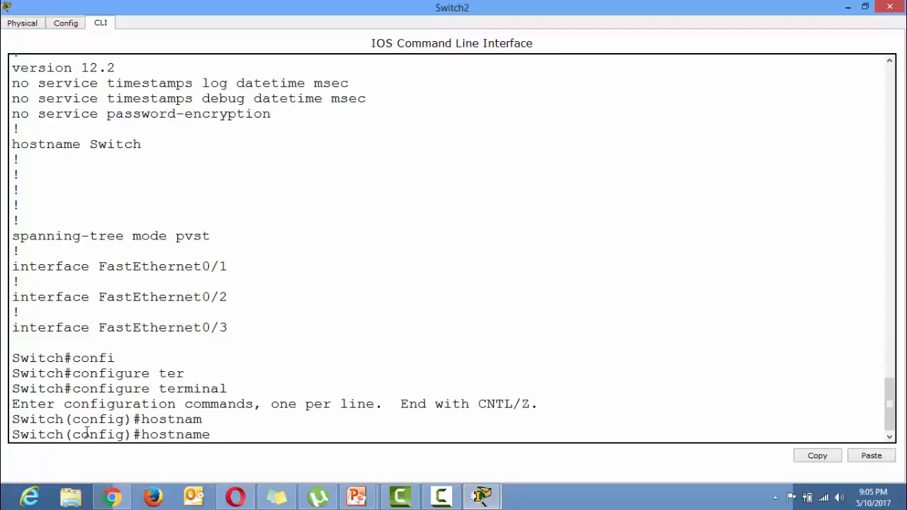
text(mkt)
key(Return)
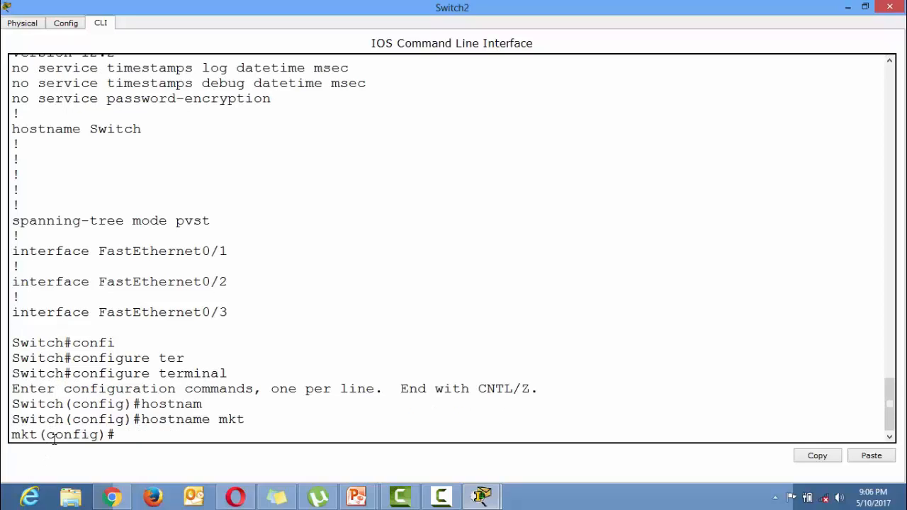
drag(46, 435, 9, 443)
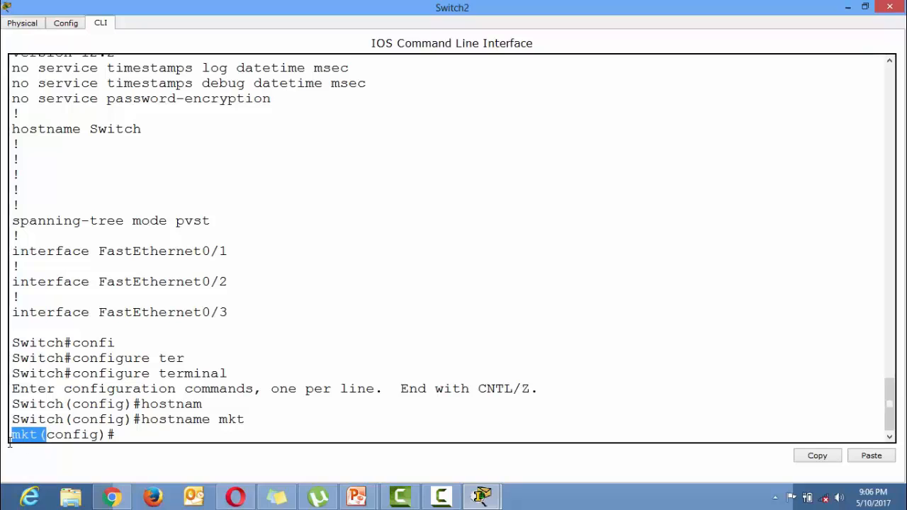
click(124, 435)
key(ctrl+z)
key(Return)
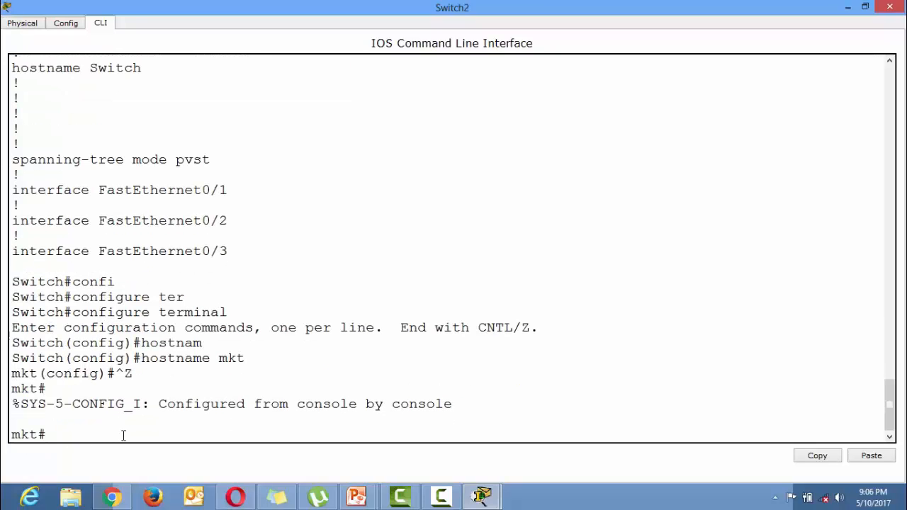
- Display the running configuration again with "show running-config" and check its hostname entry
text(show run)
key(Tab)
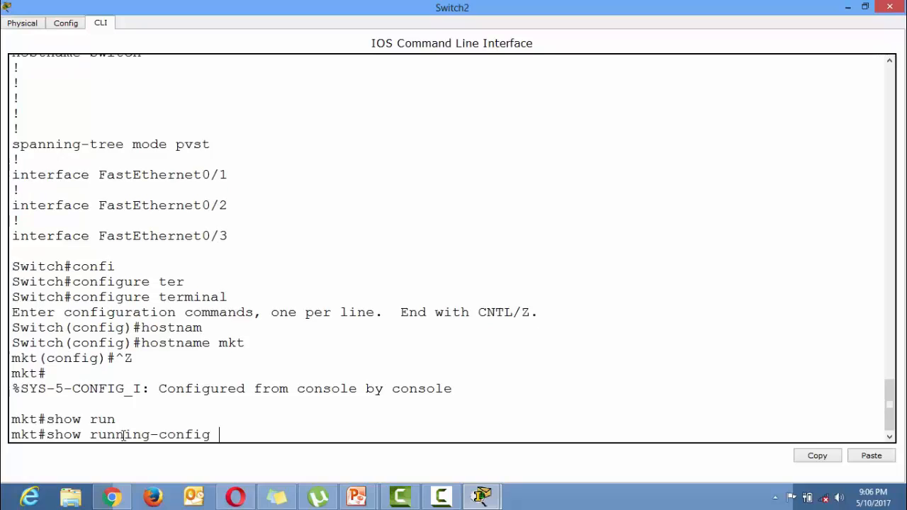
key(Return)
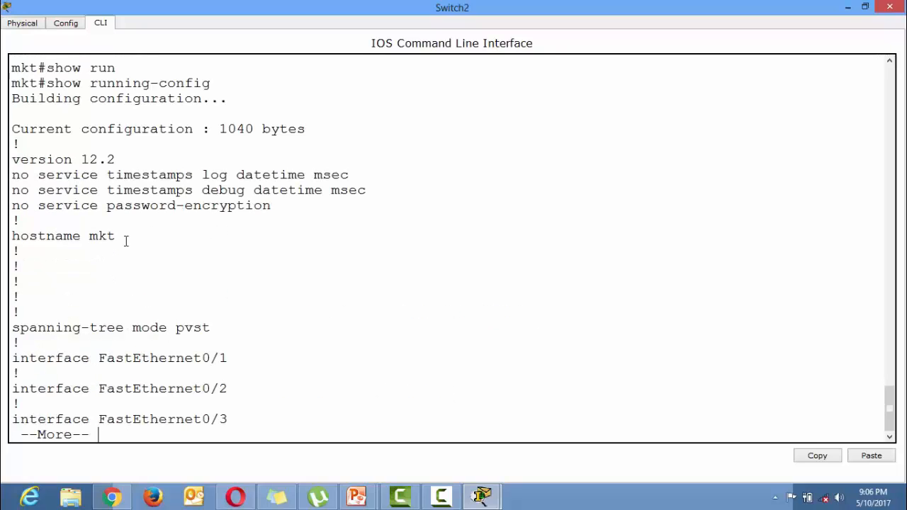
drag(115, 236, 88, 239)
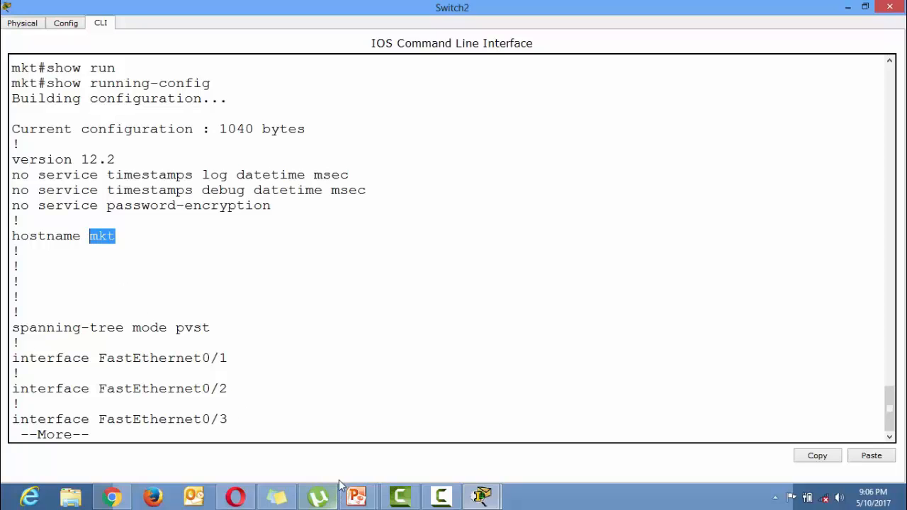
- Switch to the PowerPoint slide show and temporarily box the Hostname item in the list of configuration topics
click(356, 496)
click(430, 433)
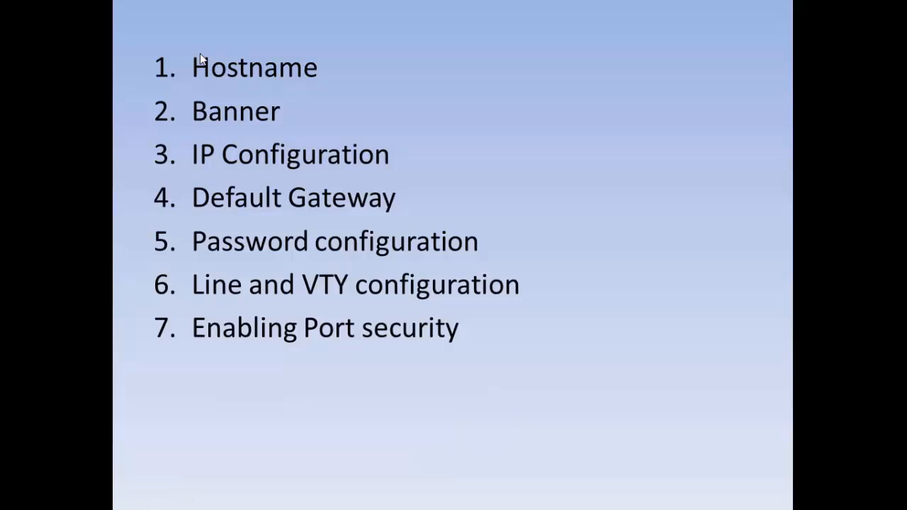
key(ctrl+2)
drag(184, 48, 335, 88)
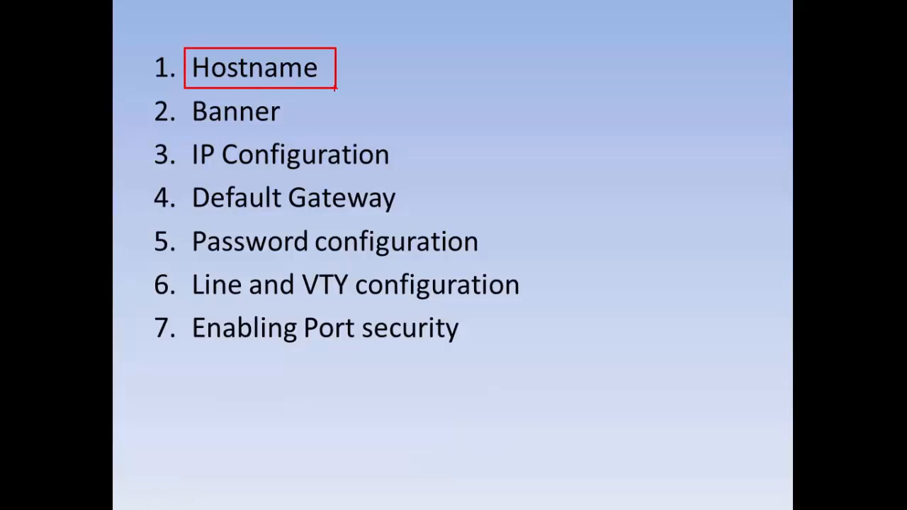
key(Escape)
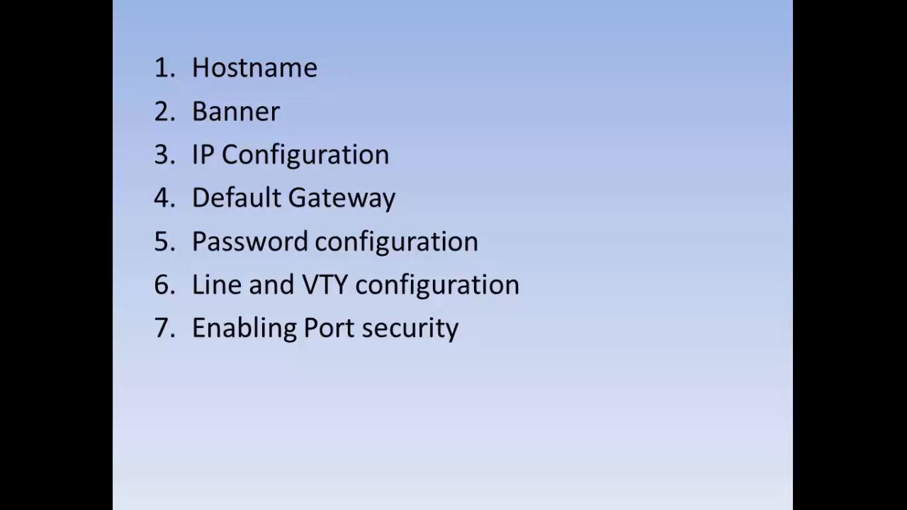
- Switch back to Packet Tracer, reopen Switch2's command line and quit the running-configuration listing
key(alt+Tab)
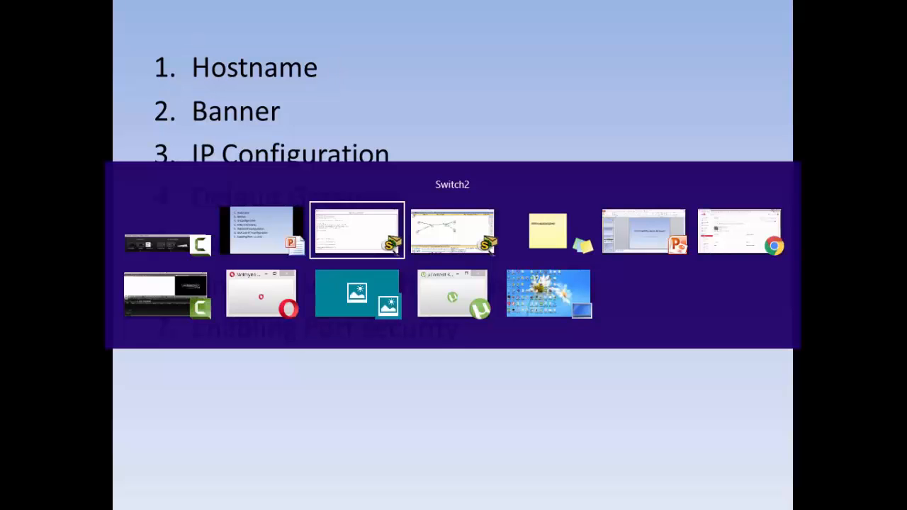
key(alt+Tab)
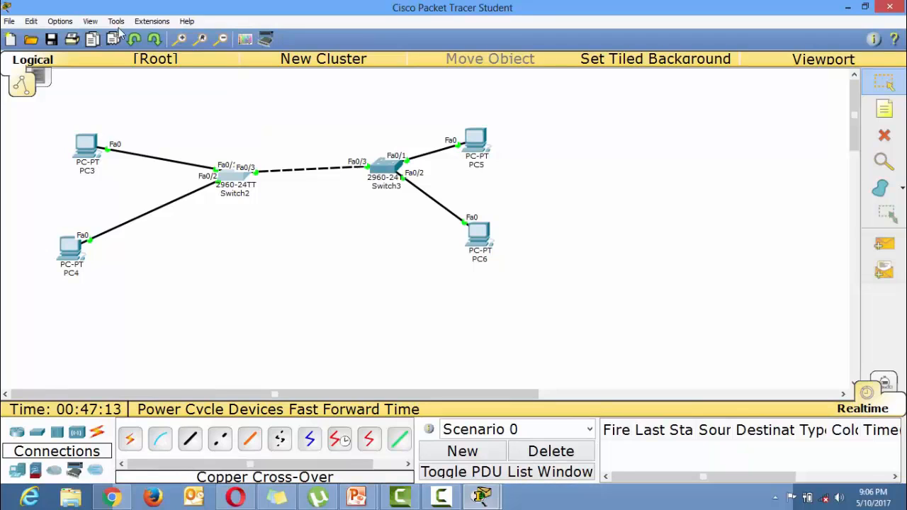
click(241, 182)
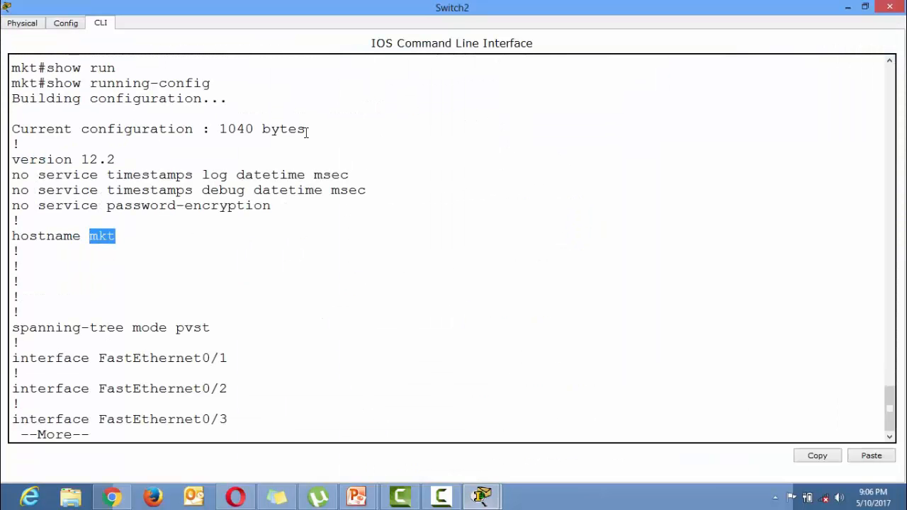
click(239, 429)
key(ctrl+c)
key(Return)
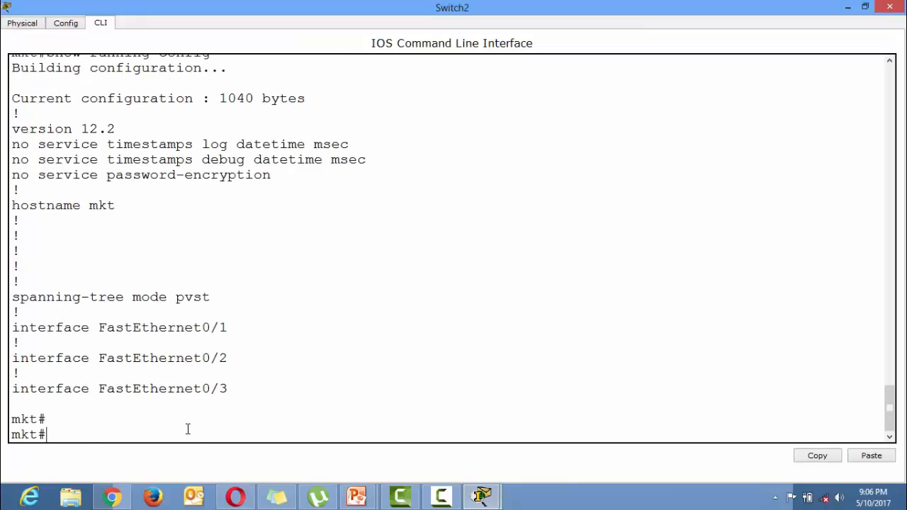
- Log out of the console session with "exit", restart it, and enter privileged EXEC mode with "en"
text(exit)
key(Return)
key(Return)
key(Return)
key(Return)
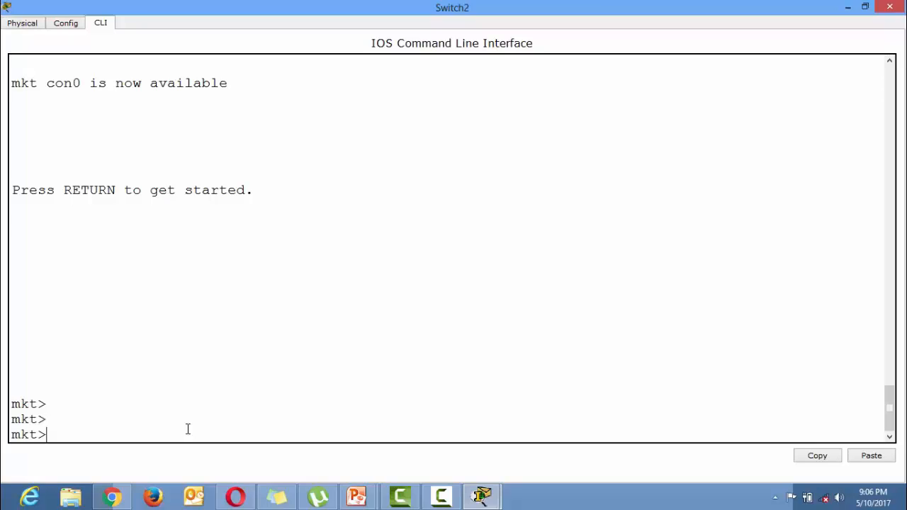
text(en)
key(Return)
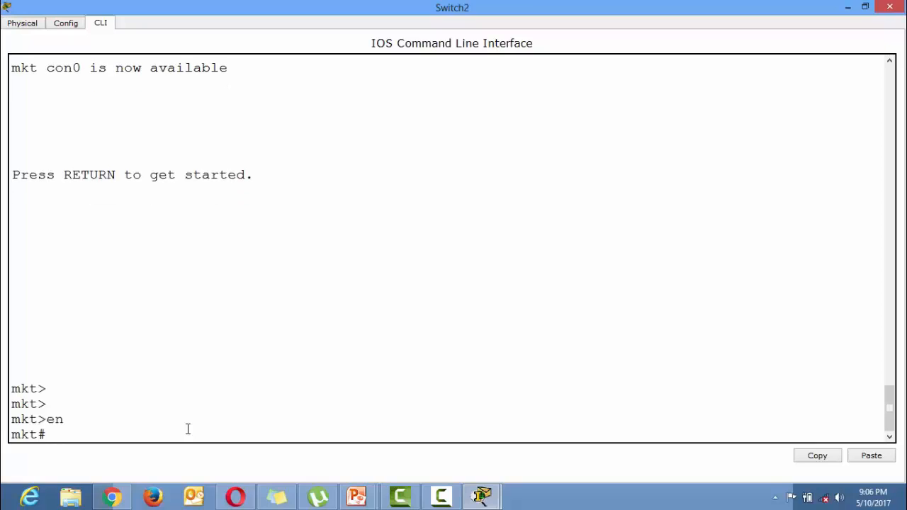
- Enter global configuration mode on the switch with "configure terminal"
text(conf)
key(Tab)
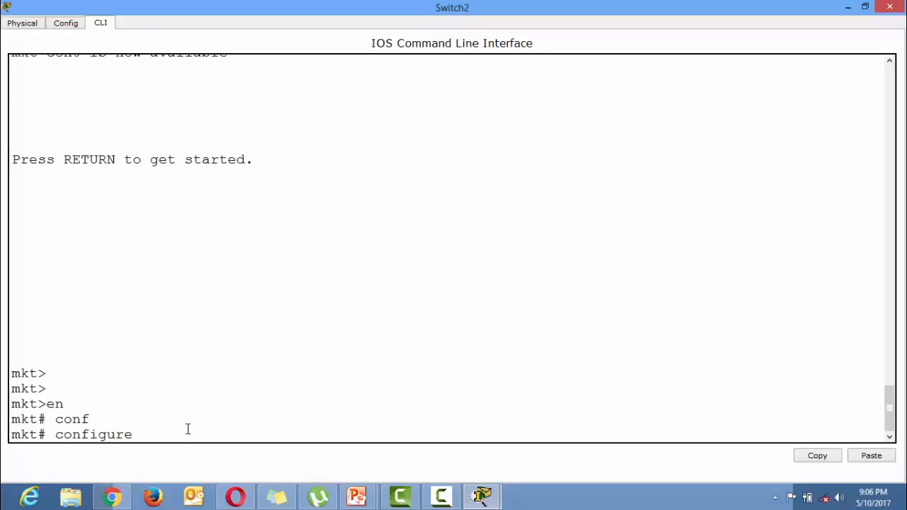
text(ter)
key(Tab)
key(Return)
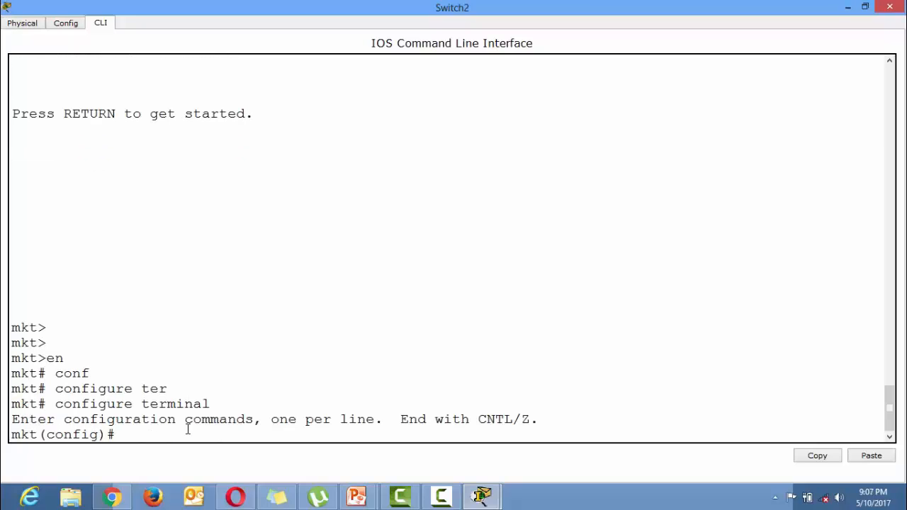
key(Return)
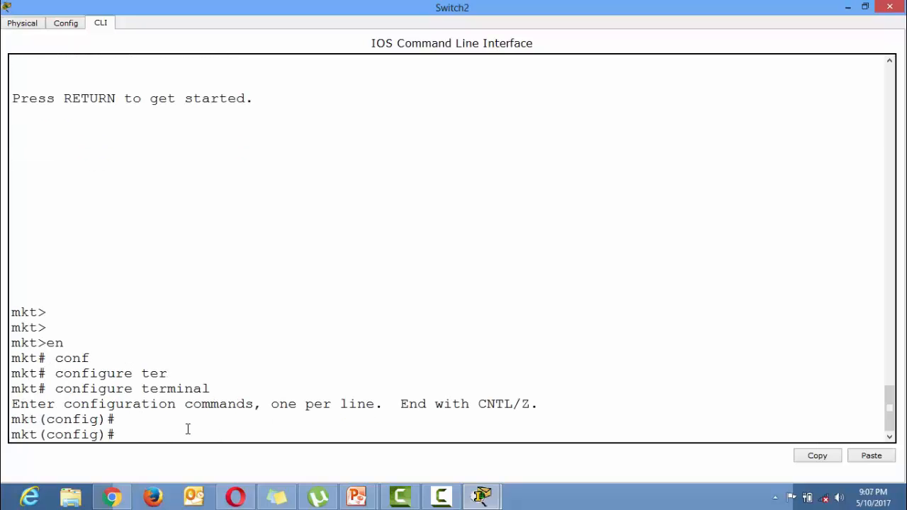
- Set the message-of-the-day banner with "banner motd #HI this switch belong to mkt dept.. #" and return to privileged EXEC mode
text(bane)
key(BackSpace)
key(Tab)
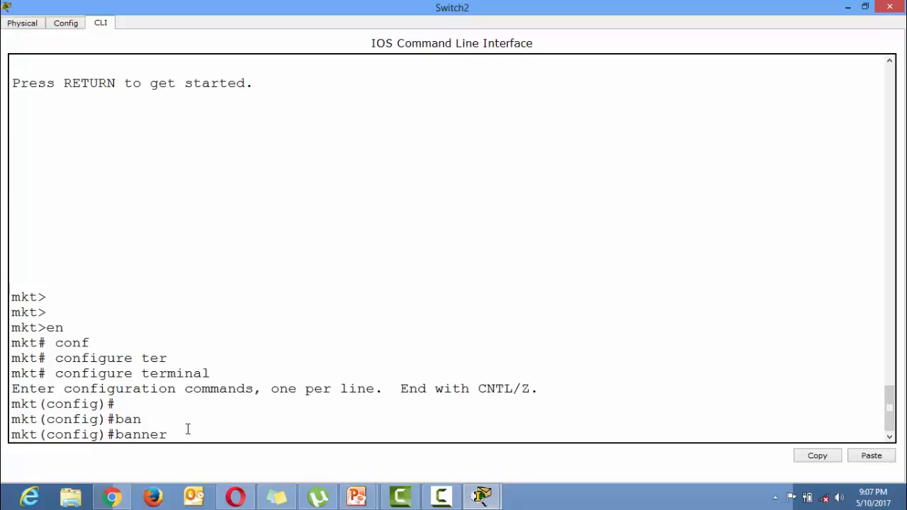
text(motd)
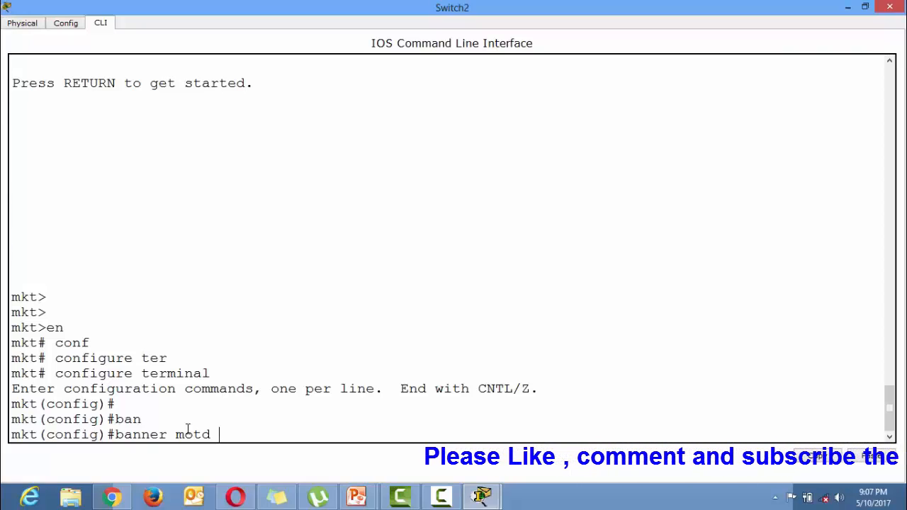
text(#)
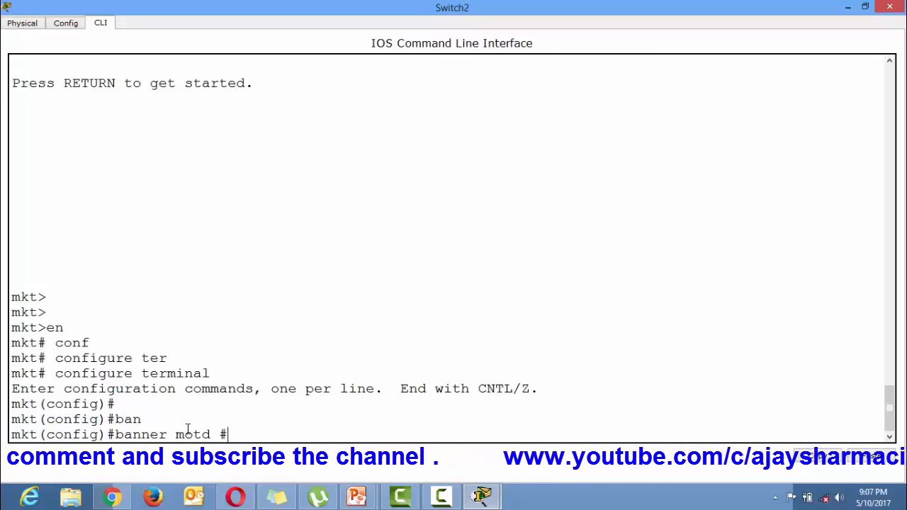
text(HI)
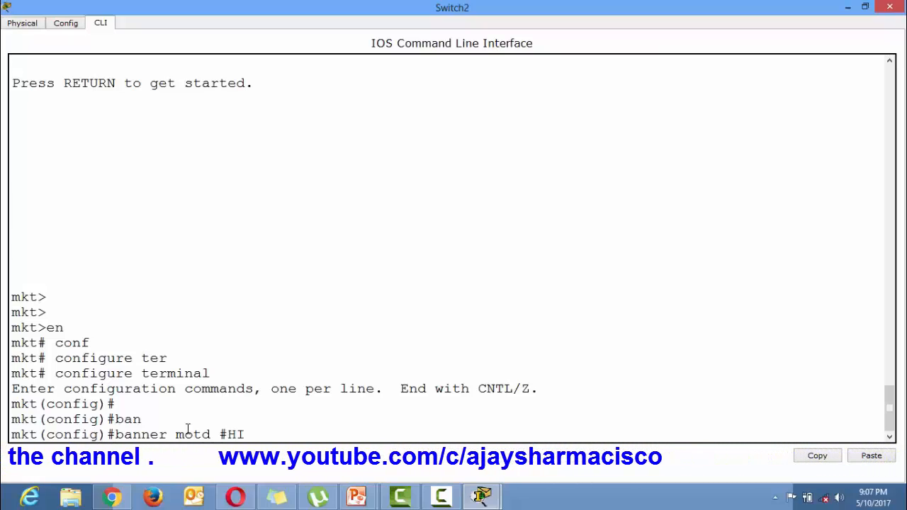
text( this s)
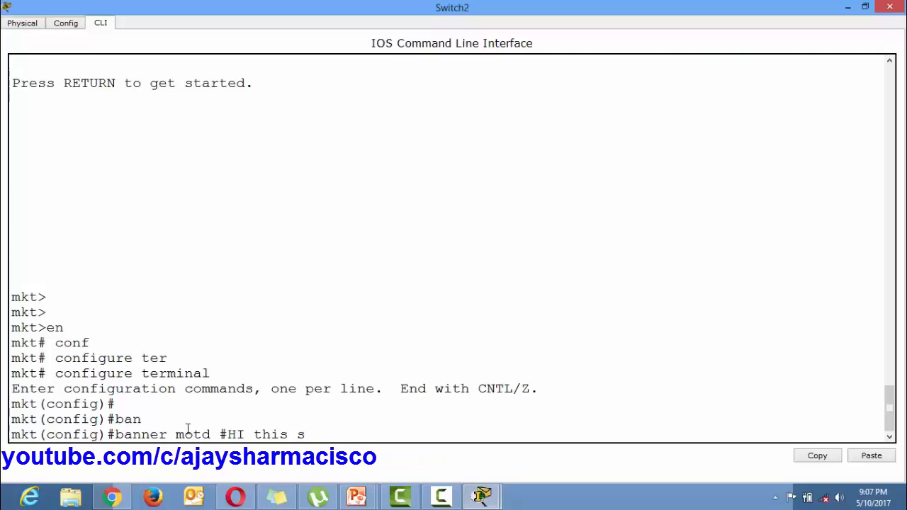
text(witch )
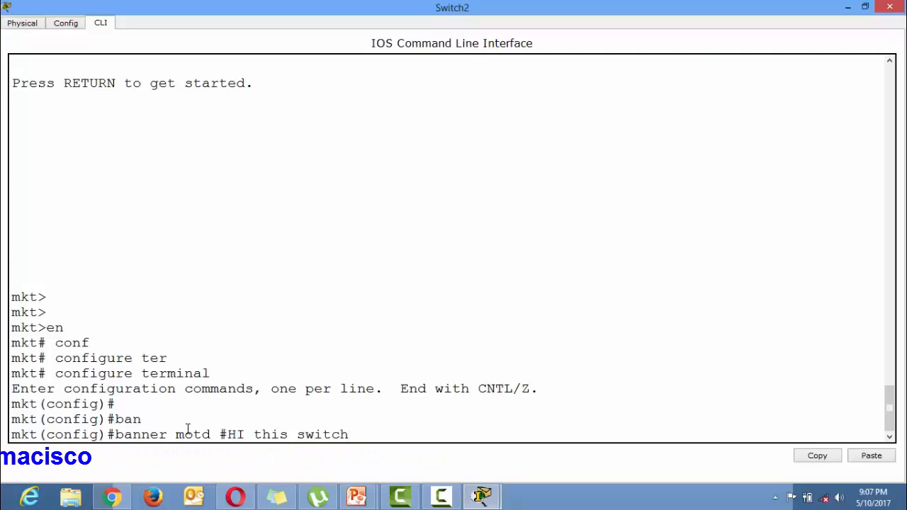
text(belong)
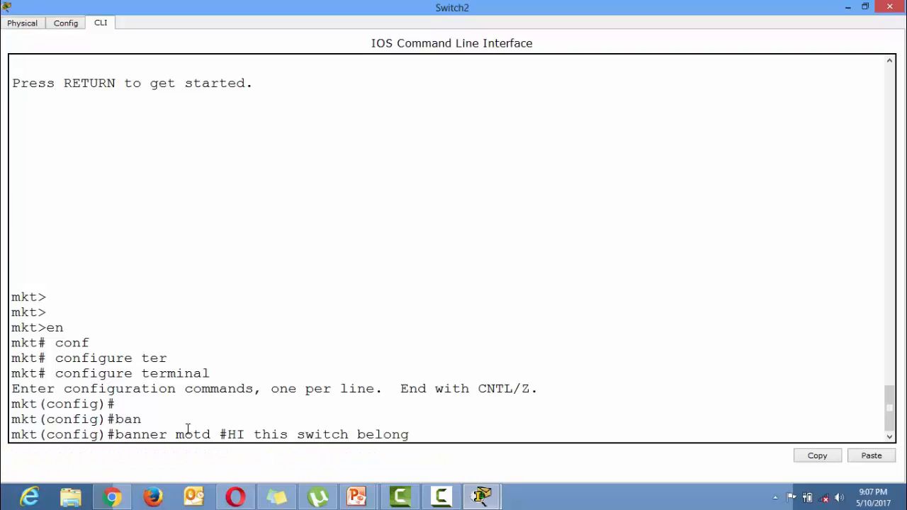
text( to mkt dept..)
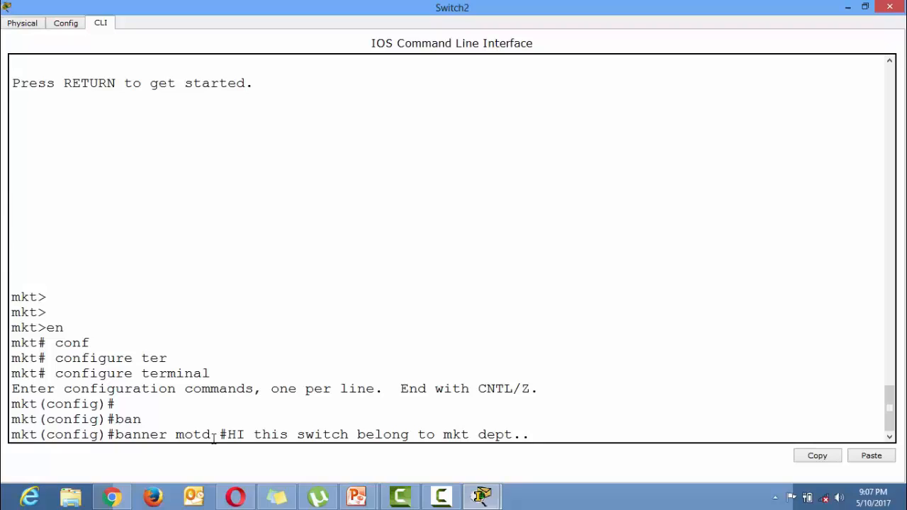
drag(223, 434, 219, 434)
click(535, 435)
text(#)
key(Return)
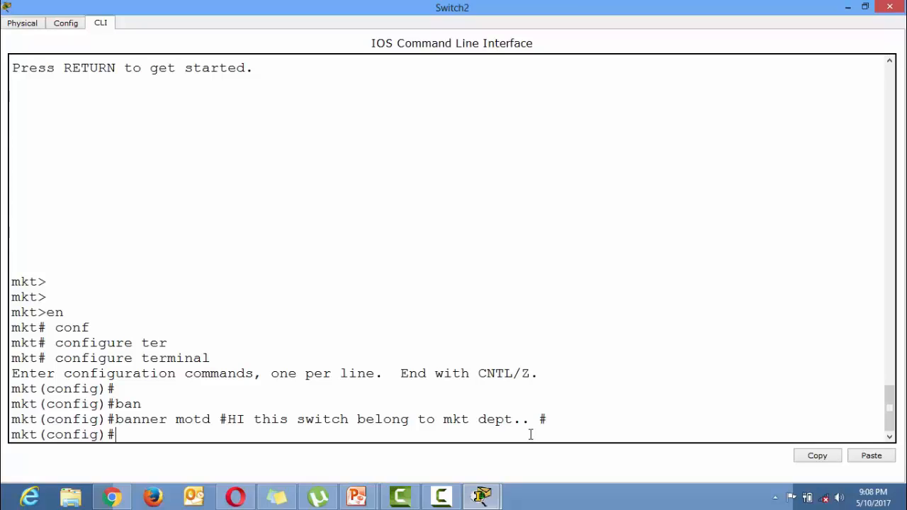
key(ctrl+z)
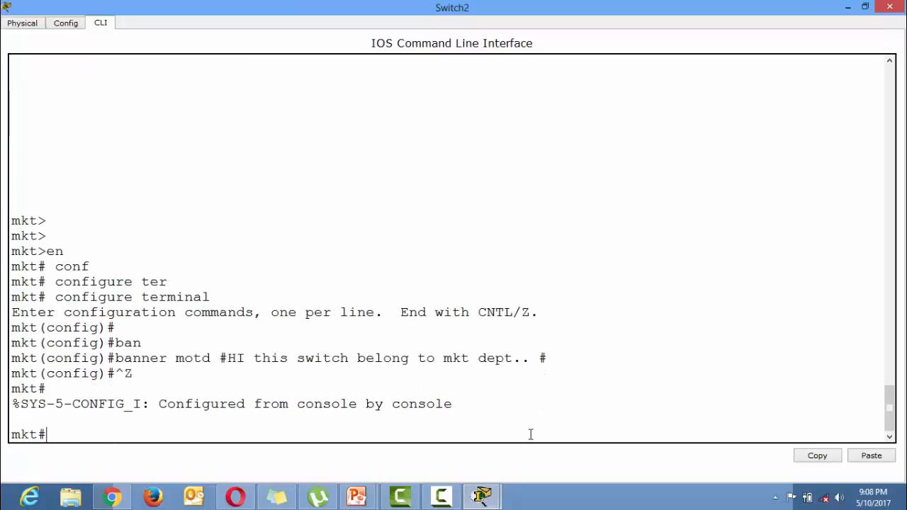
- Display the configuration with "show running-config", page down to check the banner motd entry, and quit the listing
text(show runn)
key(Tab)
key(Return)
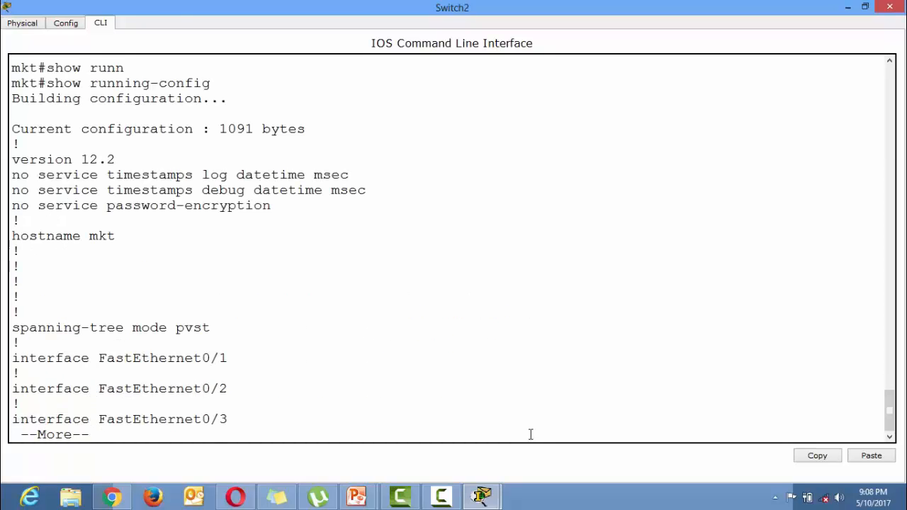
key(Return)
key(Return)
key(Return)
key(Return)
key(Return)
key(Return)
key(Return)
key(Return)
key(Return)
key(Return)
key(Return)
key(Return)
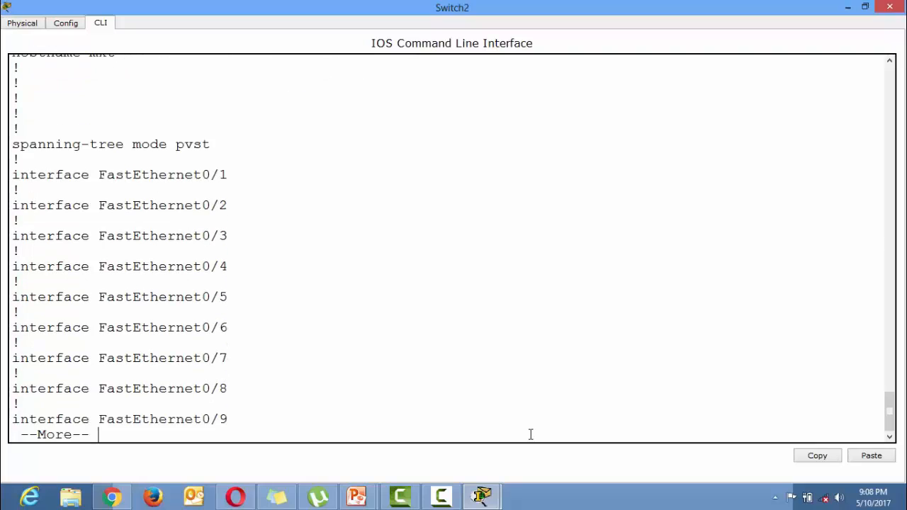
key(Return)
key(Return)
key(Return)
key(Return)
key(Return)
key(Return)
key(Return)
key(Return)
key(Return)
key(Return)
key(Return)
key(Return)
key(Return)
key(Return)
key(Return)
key(Return)
key(Return)
key(Return)
key(Return)
key(Return)
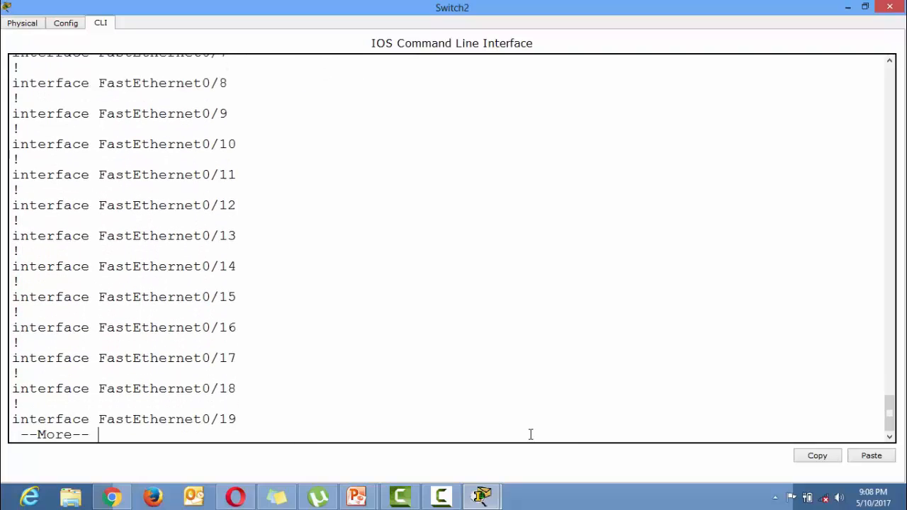
key(Return)
key(Return)
key(Return)
key(Return)
key(Return)
key(Return)
key(Return)
key(Return)
key(Return)
key(Return)
key(Return)
key(Return)
key(Return)
key(Return)
key(Return)
key(Return)
key(Return)
key(Return)
key(Return)
key(Return)
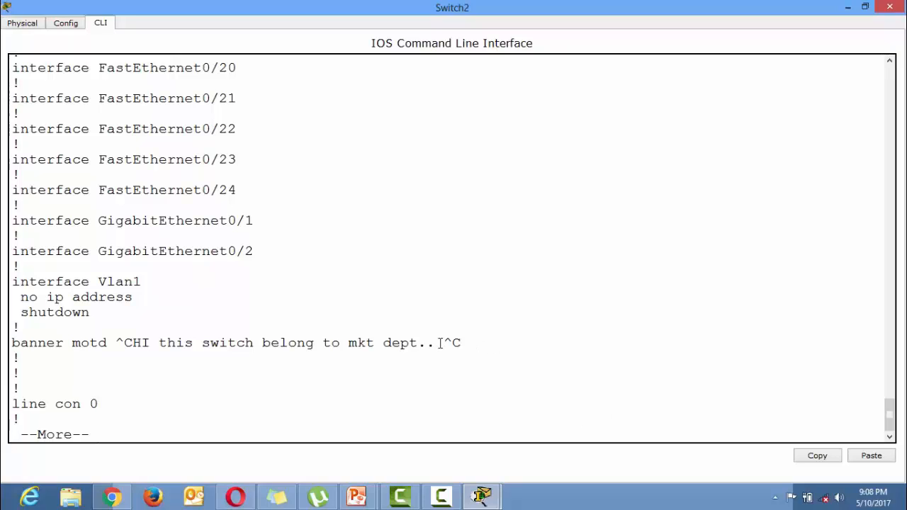
drag(464, 344, 10, 343)
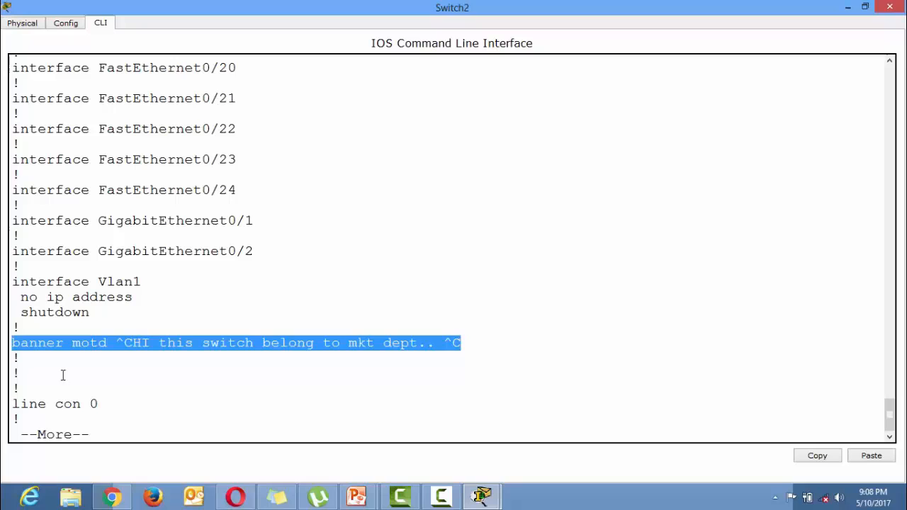
click(466, 340)
key(Return)
key(Return)
key(Return)
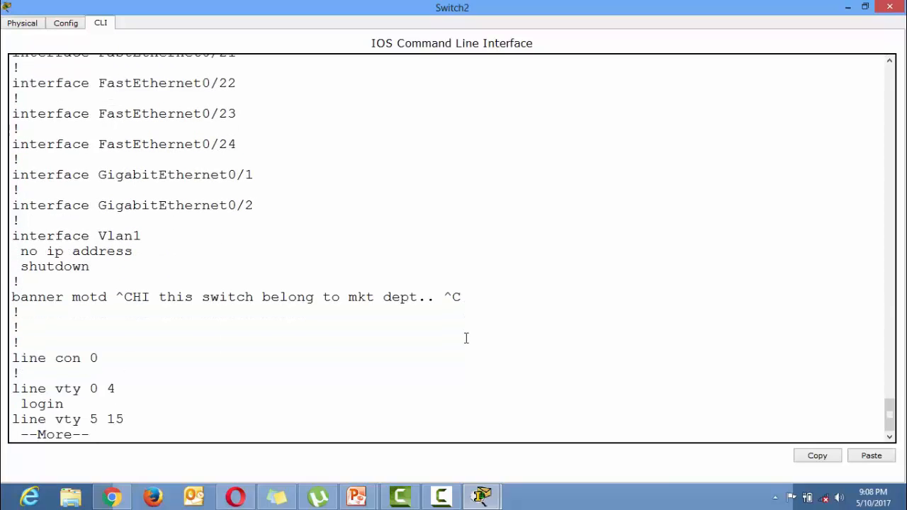
key(ctrl+c)
- Log out of the console session with "exit" and restart it to check the login banner
text(exi)
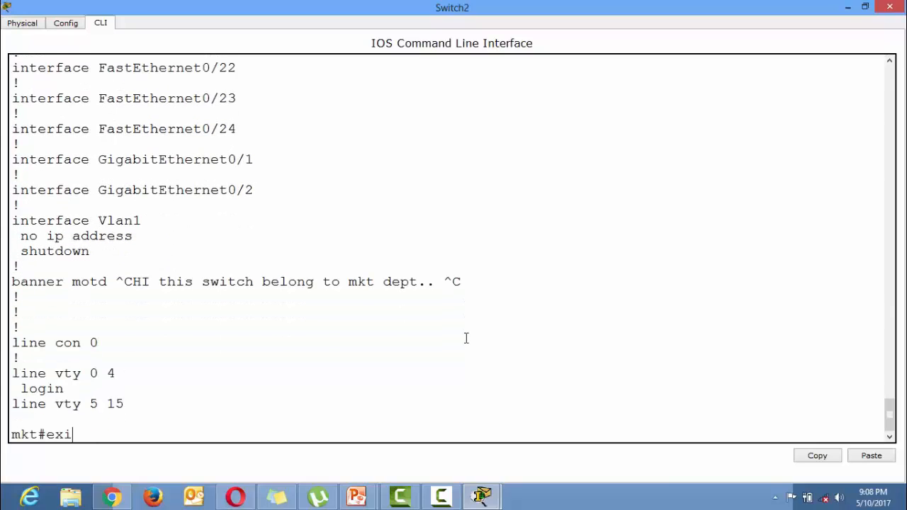
text(t)
key(Return)
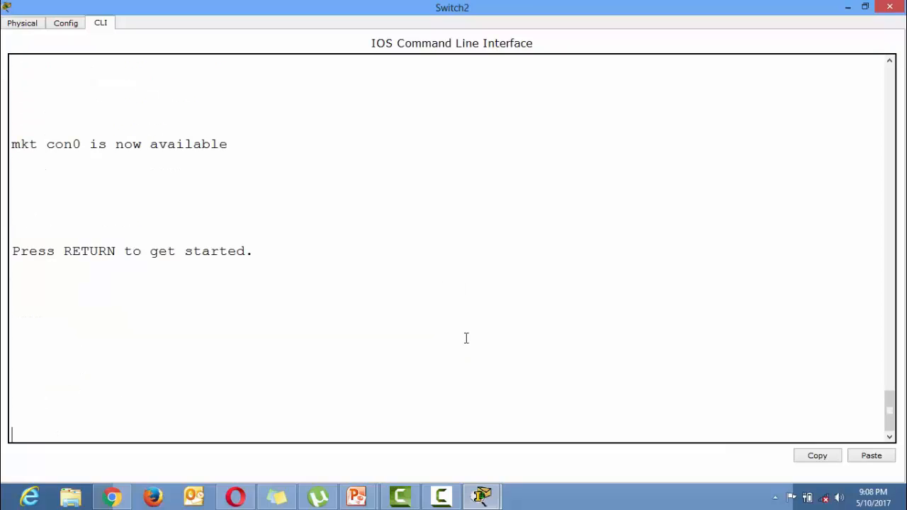
key(Return)
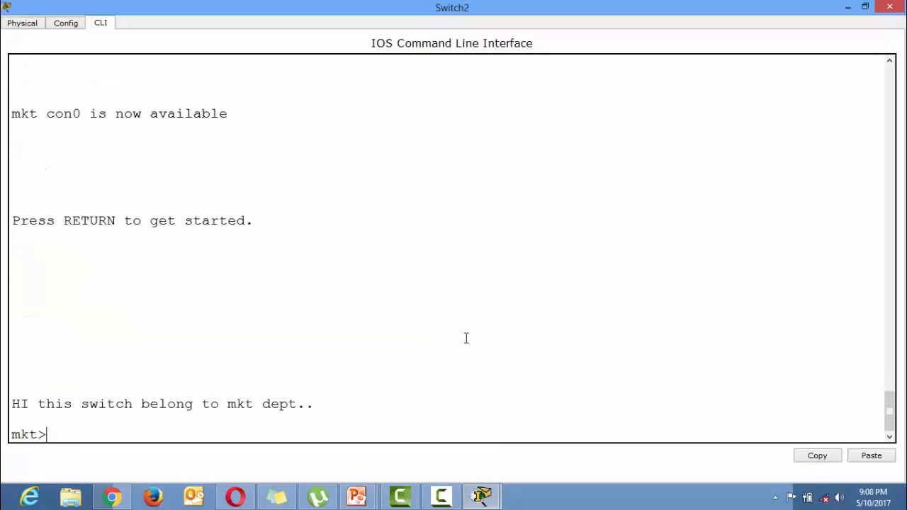
click(315, 407)
drag(313, 405, 12, 409)
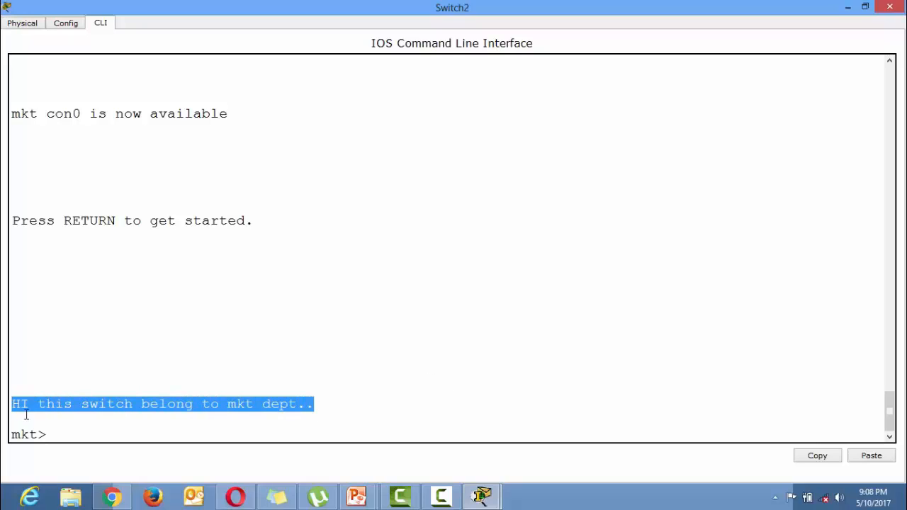
click(57, 435)
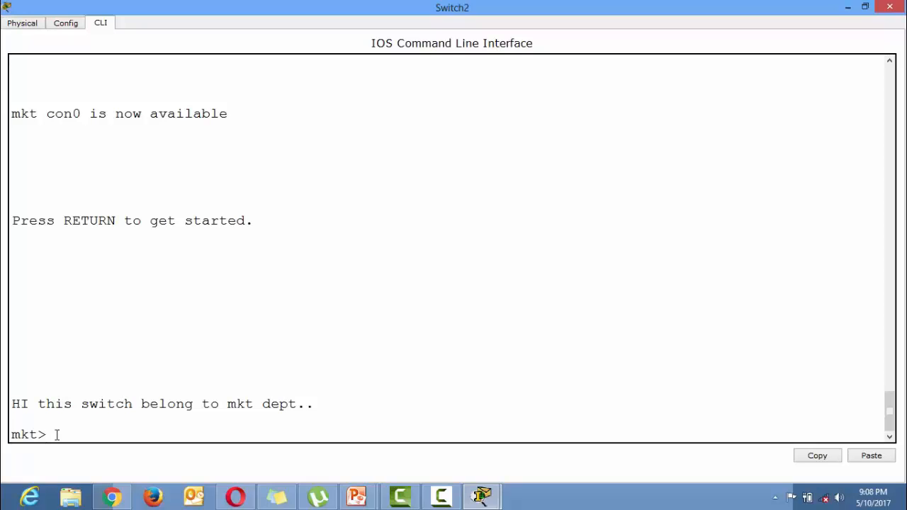
key(Return)
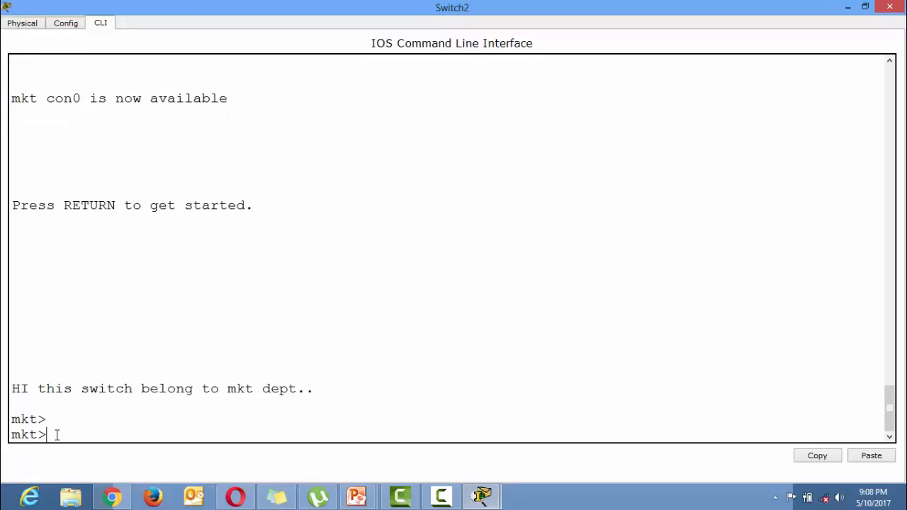
- Switch to the PowerPoint slide show with the list of configuration topics
key(alt+Tab)
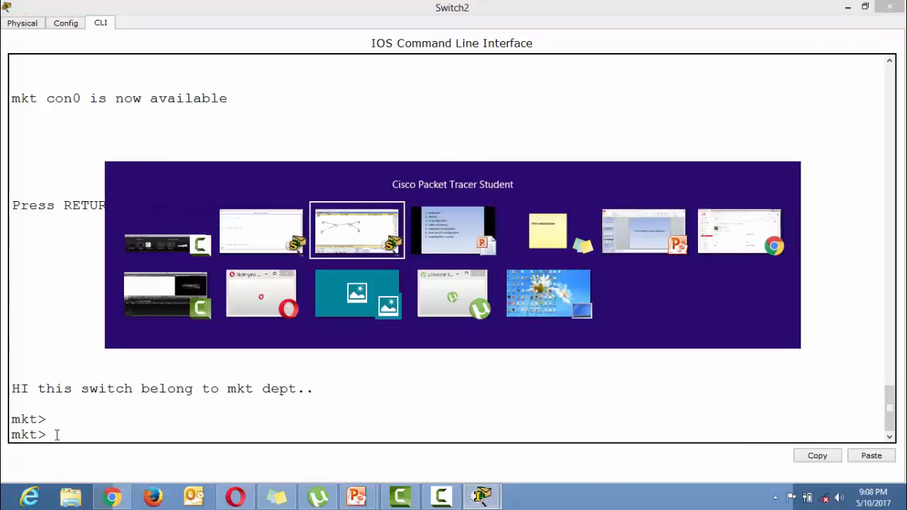
key(alt+Tab)
key(alt+Tab)
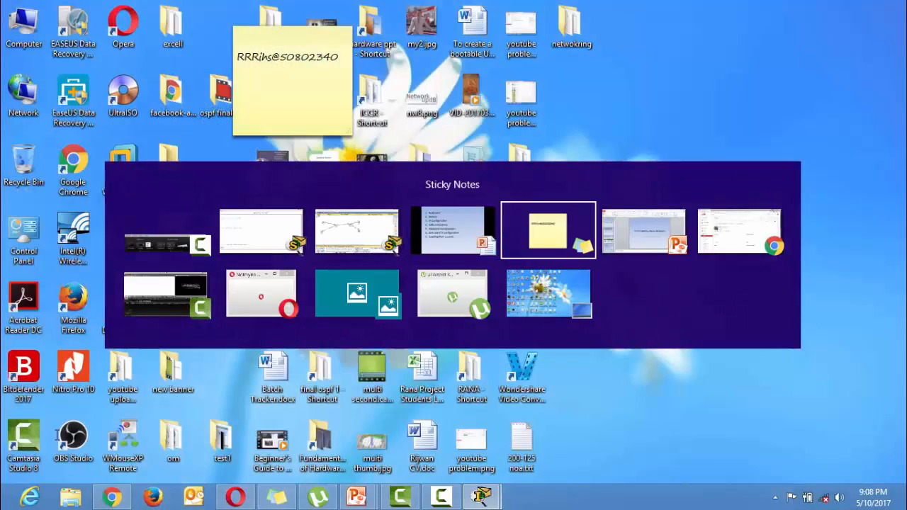
key(alt+Tab)
key(alt+Tab)
key(alt+Tab)
key(alt+Tab)
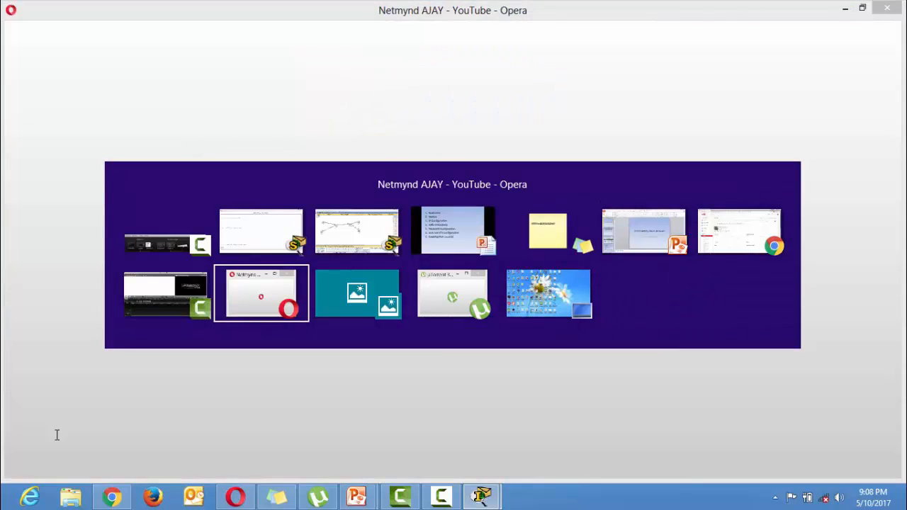
key(alt+Tab)
key(alt+Tab)
key(alt+Tab)
key(alt+Tab)
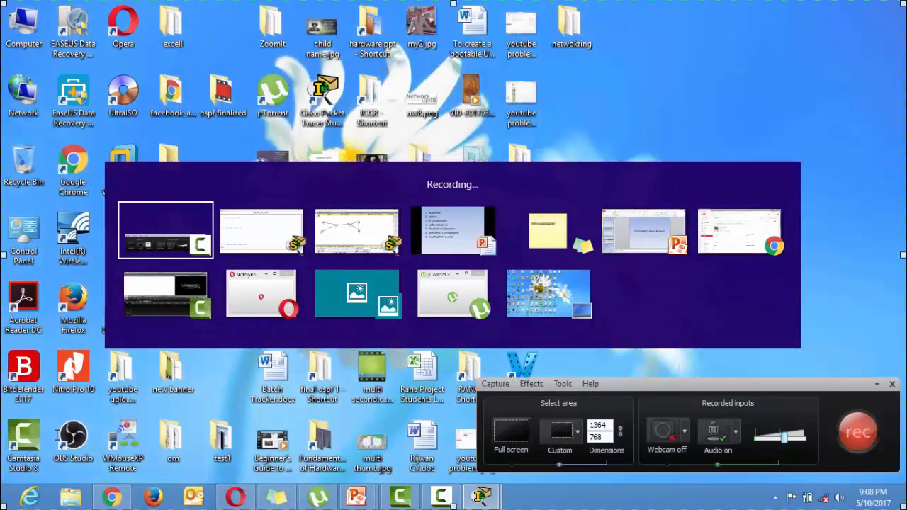
key(alt+Tab)
key(alt+Tab)
key(alt+Tab)
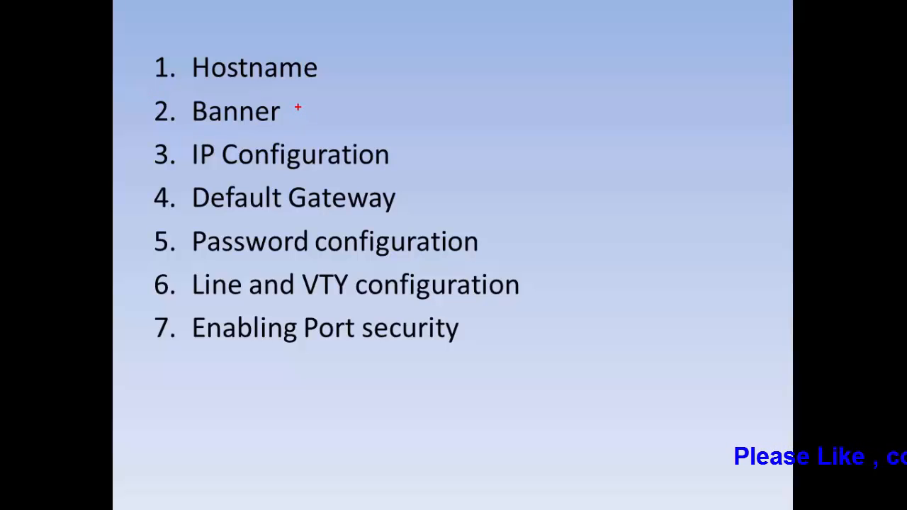
- Draw a tick mark beside Banner and a box around the IP Configuration and Default Gateway items on the slide
drag(290, 107, 348, 90)
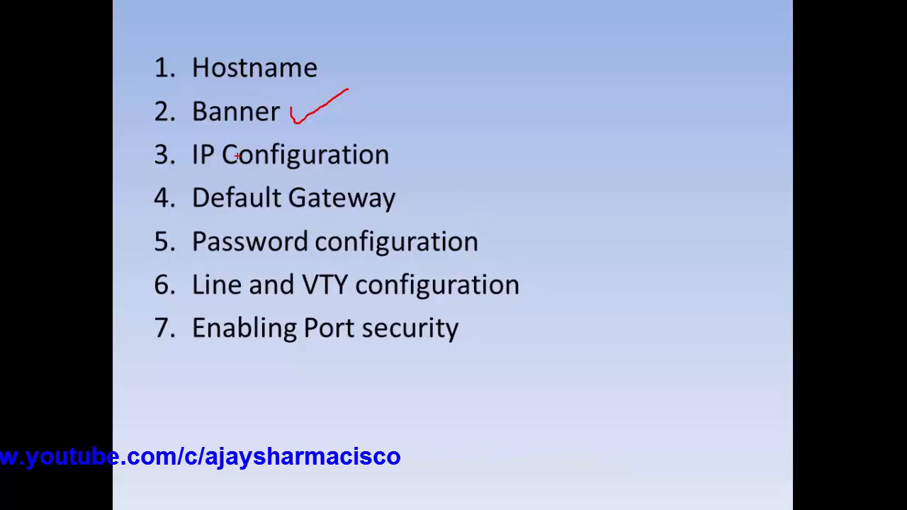
drag(180, 132, 226, 162)
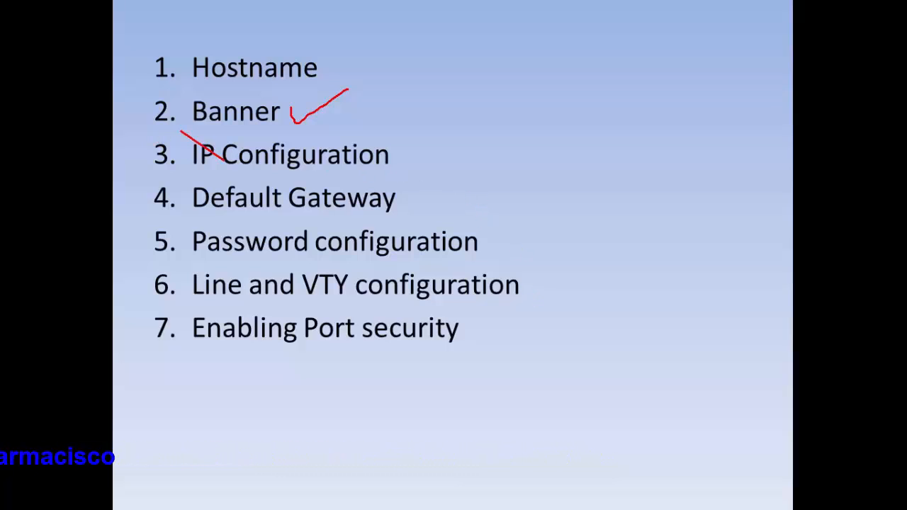
key(ctrl+z)
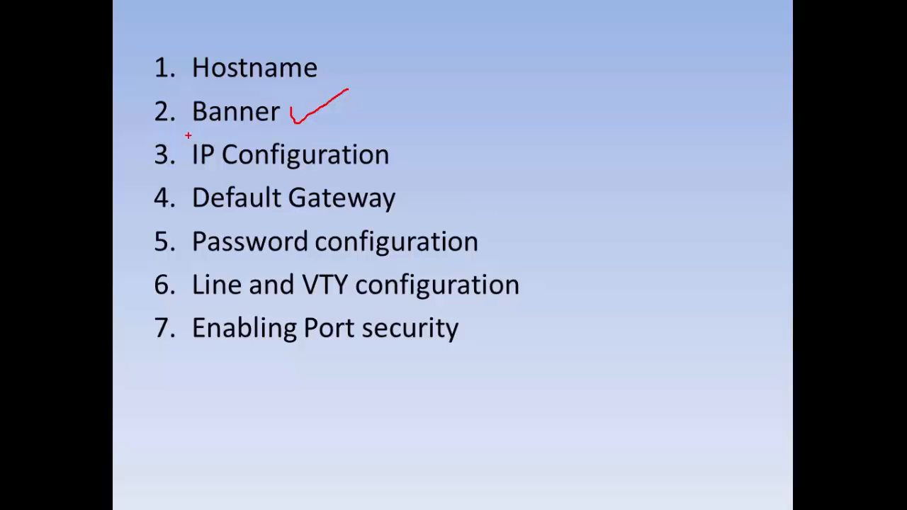
drag(188, 135, 410, 216)
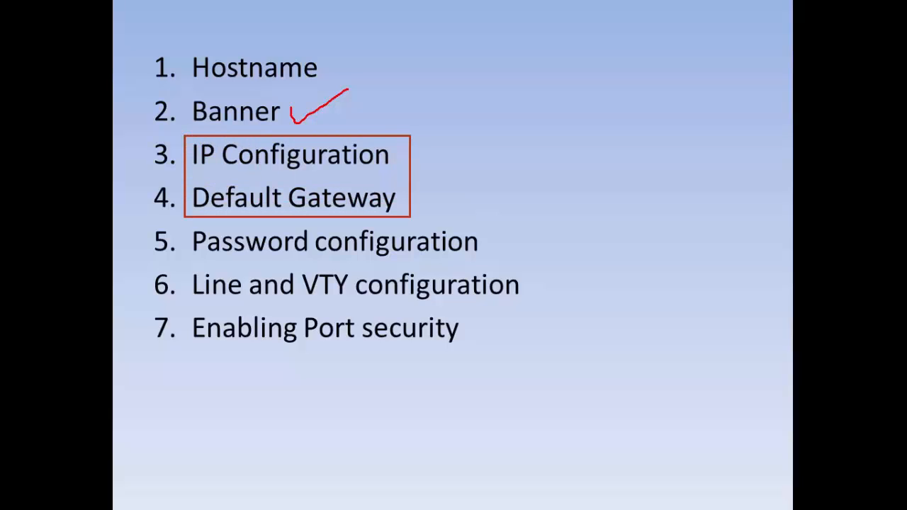
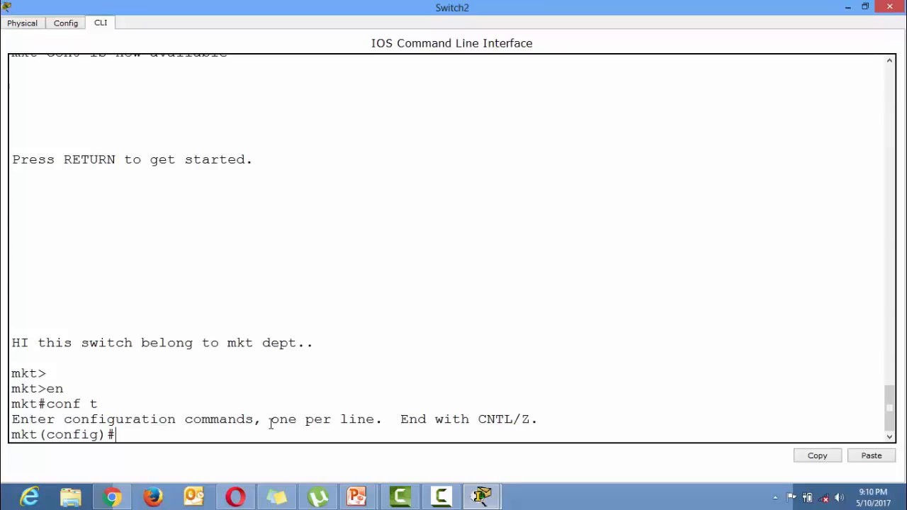
- Try to enter interface configuration for fastEthernet 0/0
text(inter)
key(Tab)
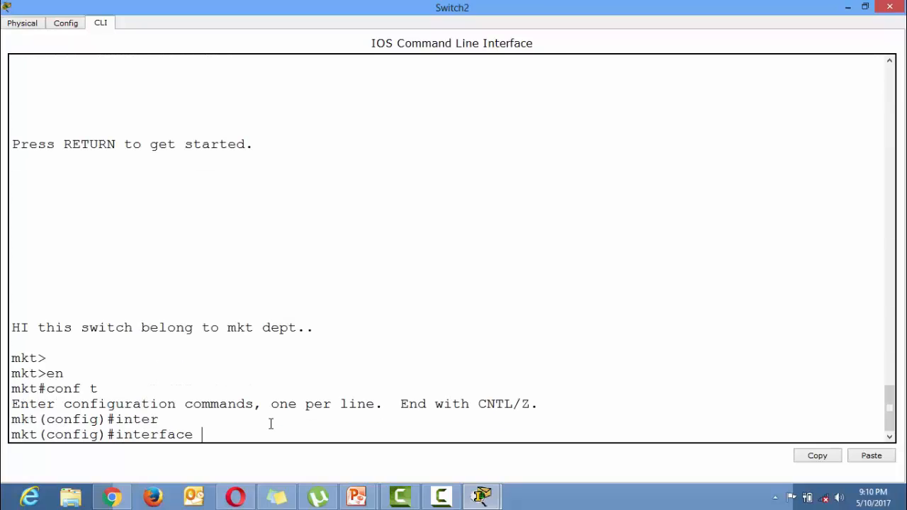
text(fas)
key(Tab)
text(0/0)
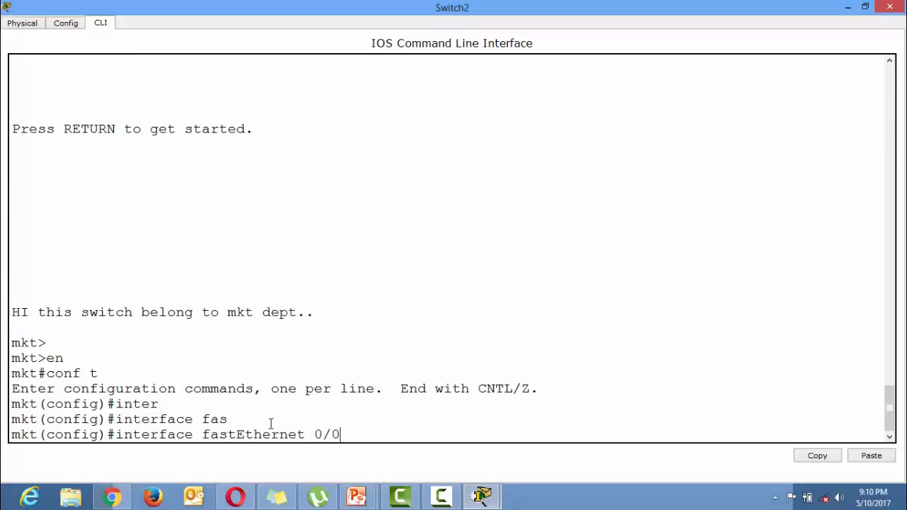
key(Return)
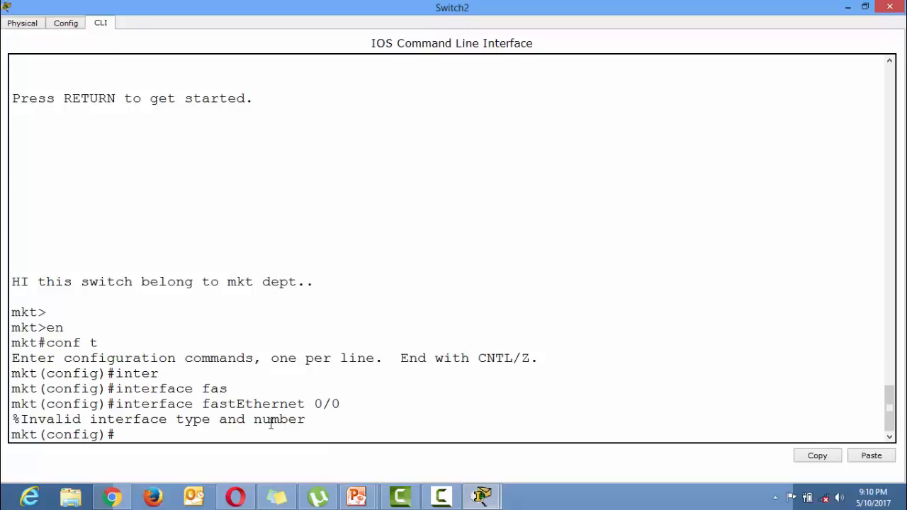
- Return to privileged mode, display "show running-config" to check the interface names, and quit the listing
key(ctrl+z)
text(sh)
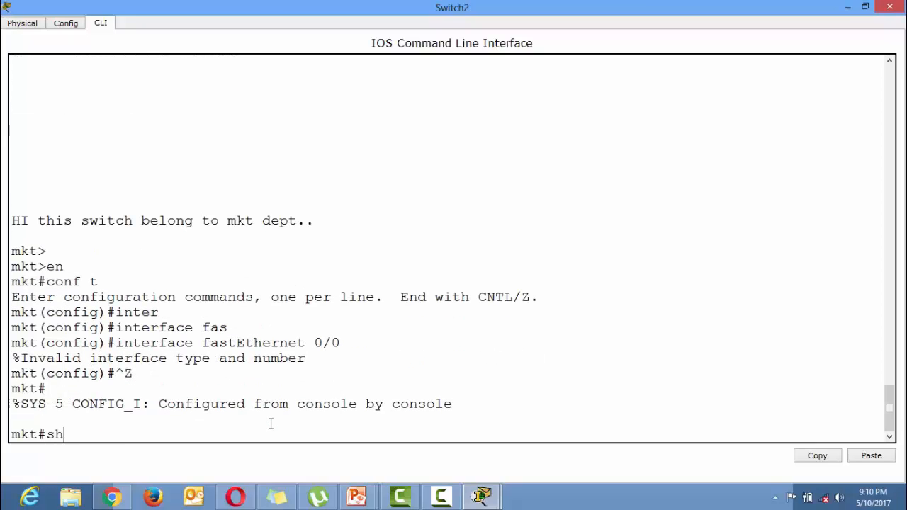
text(ow runn)
key(Tab)
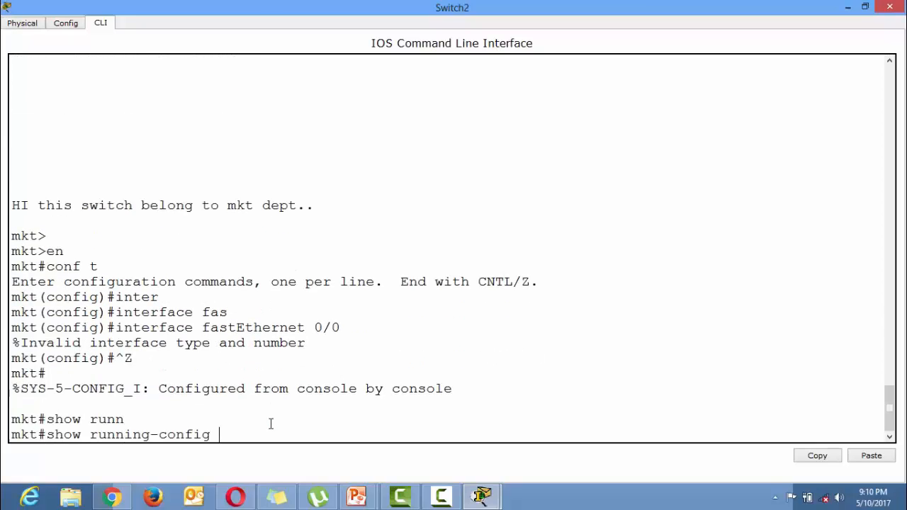
key(Return)
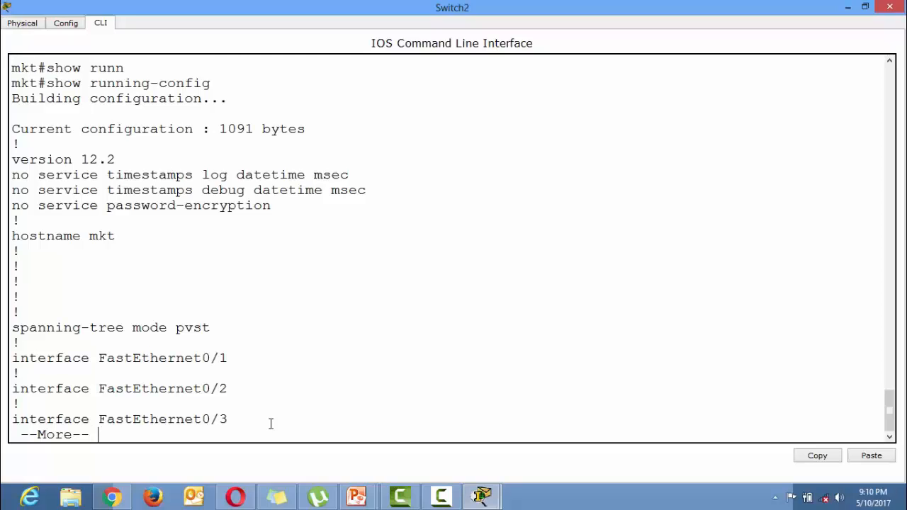
key(q)
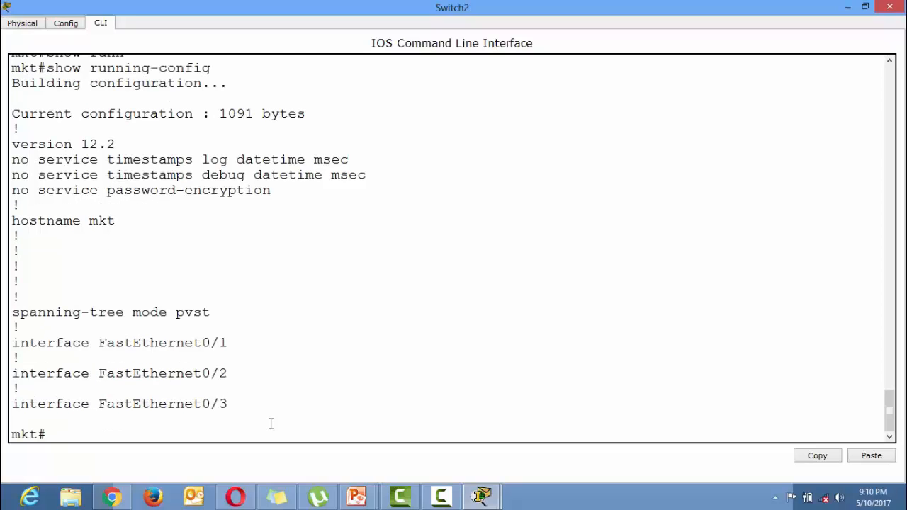
- Enter global configuration mode with "configure terminal" and open interface fastEthernet 0/1
text(conft)
key(Tab)
text(t)
key(Tab)
key(Return)
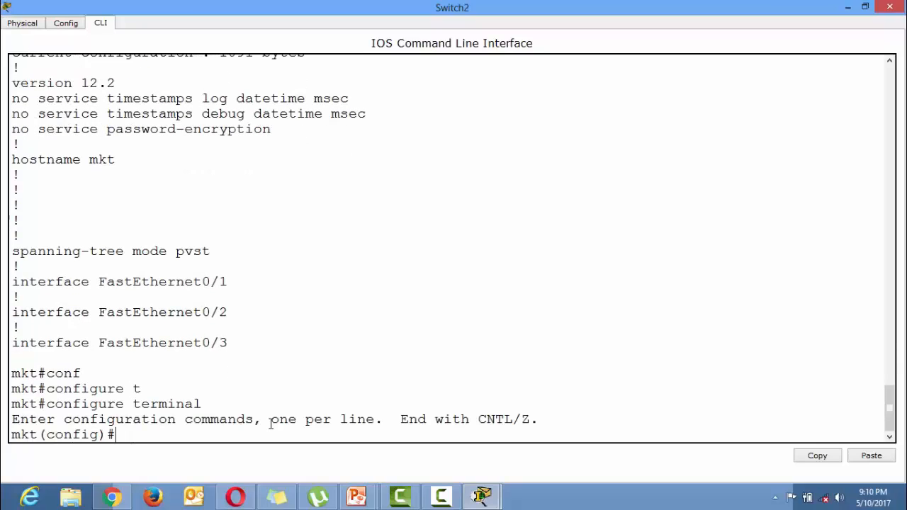
text(inter)
key(Tab)
key(Tab)
text(f)
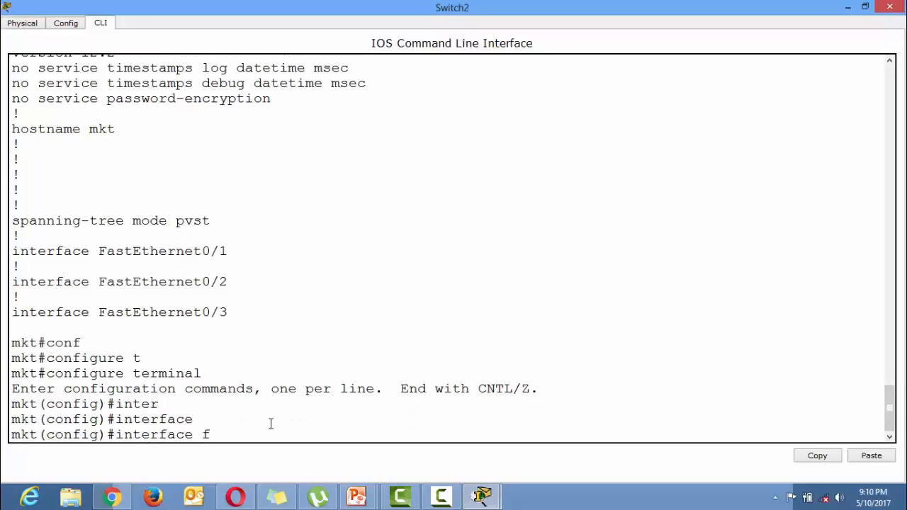
text(ast)
key(Tab)
text(0/1)
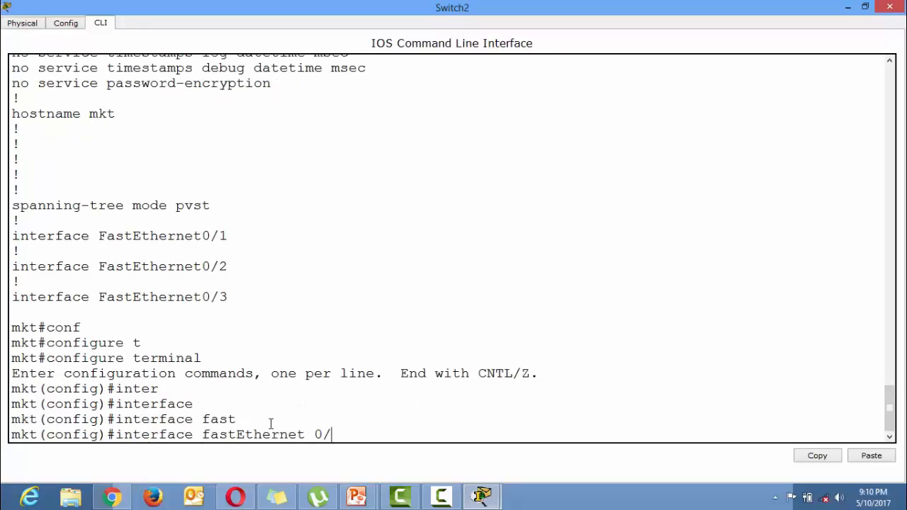
key(Return)
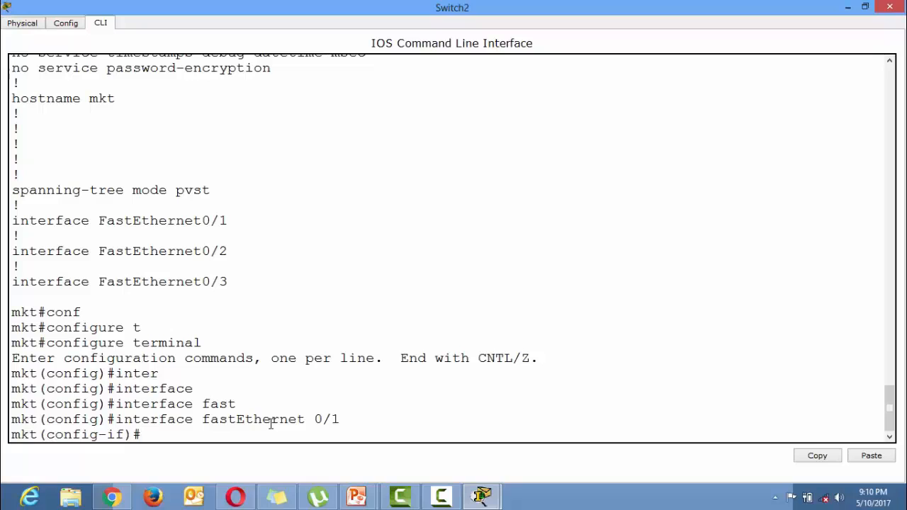
- Try to complete the "ip ad" command on the fastEthernet 0/1 interface, then erase the "ad" part
text(ip ad)
key(Tab)
key(Tab)
key(Tab)
key(Tab)
key(Tab)
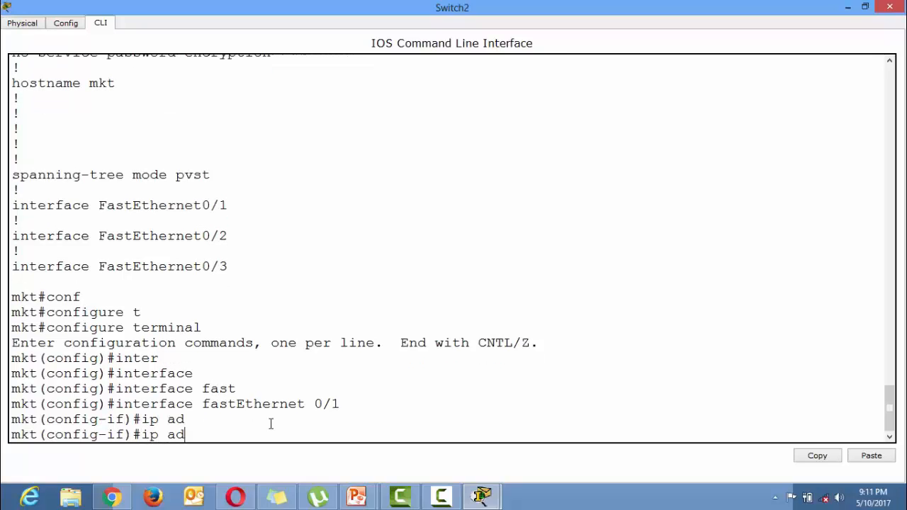
key(BackSpace)
key(BackSpace)
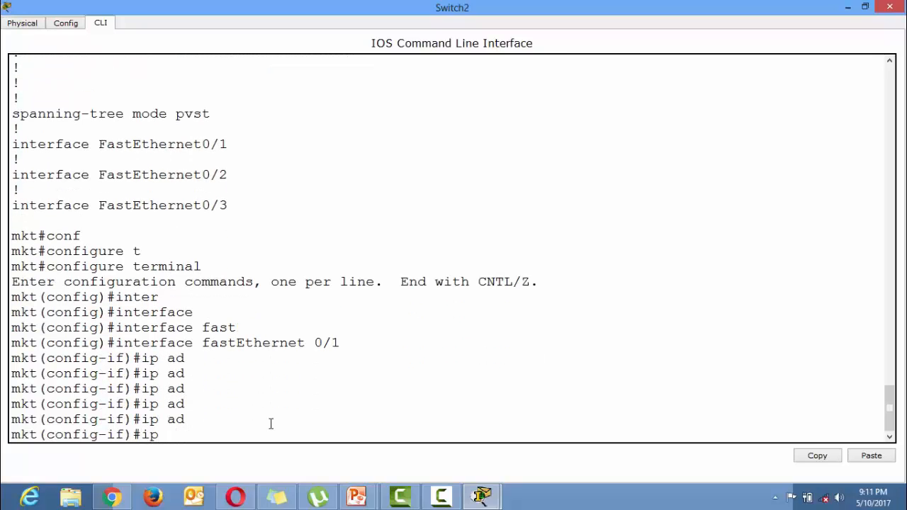
- List the available "ip" options and all interface commands with "?", and exit interface configuration mode
text(?)
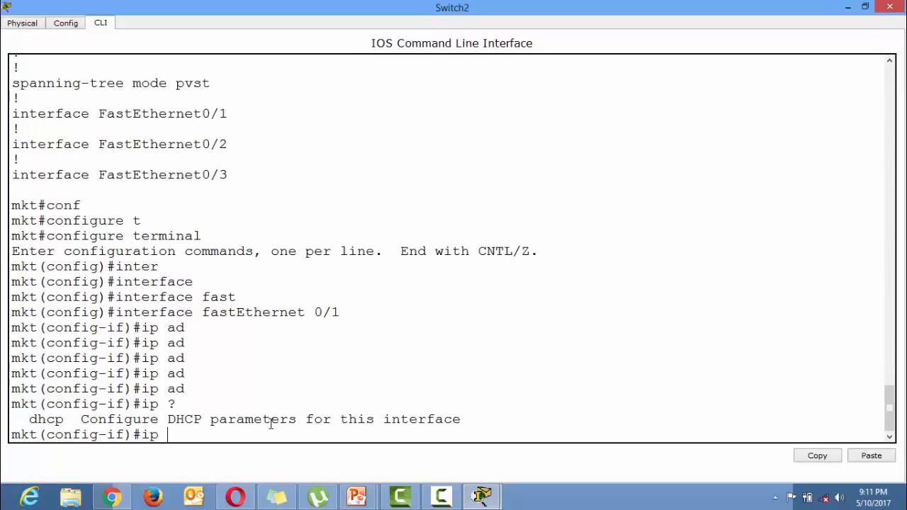
key(BackSpace)
key(BackSpace)
key(BackSpace)
text(?)
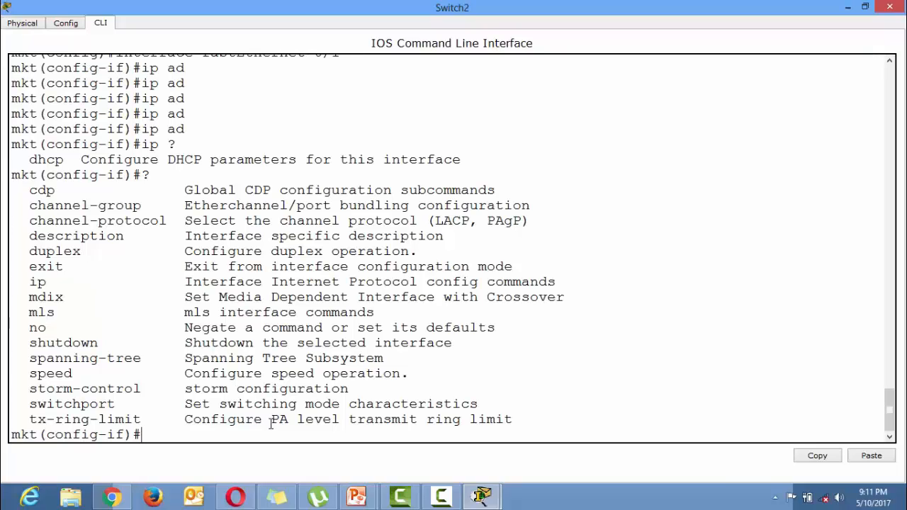
text(exit)
key(Return)
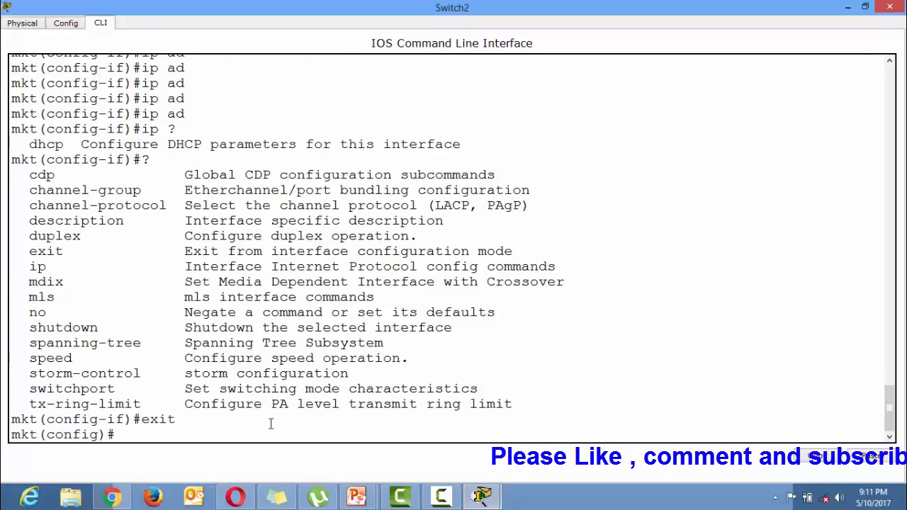
text(inter)
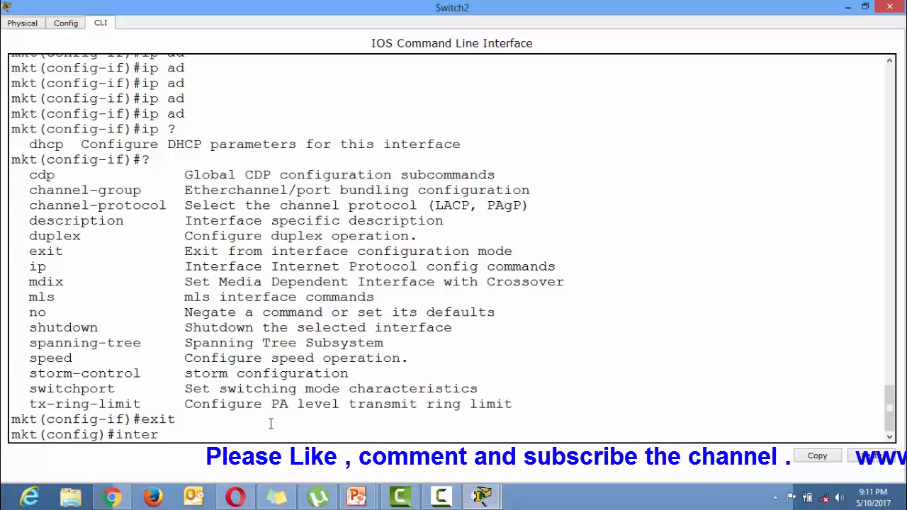
key(Tab)
text(vla)
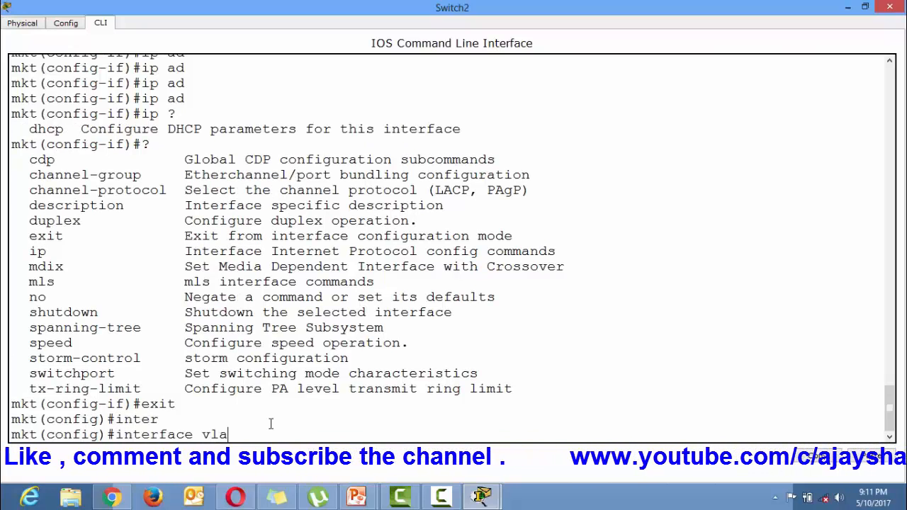
key(BackSpace)
key(BackSpace)
key(BackSpace)
key(BackSpace)
key(BackSpace)
key(BackSpace)
key(BackSpace)
key(BackSpace)
key(BackSpace)
key(BackSpace)
key(BackSpace)
key(BackSpace)
key(BackSpace)
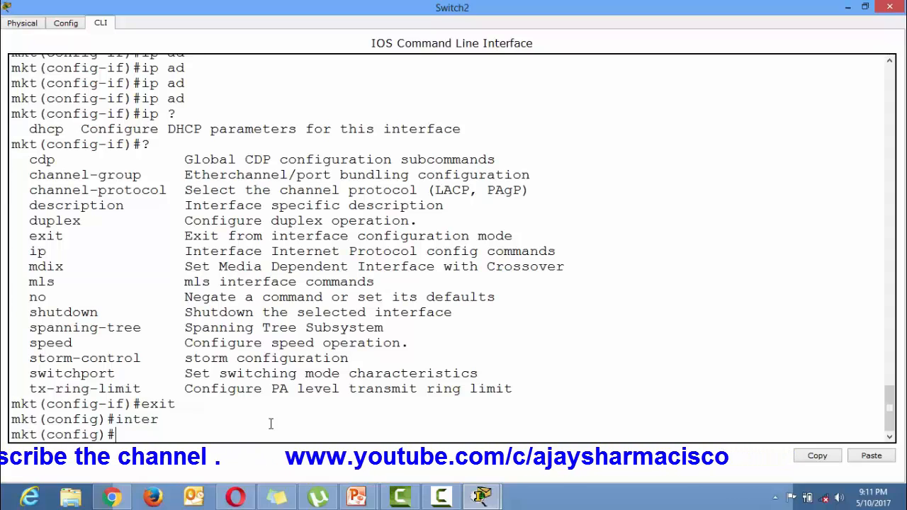
- Return to privileged mode, display "show running-config", and page down through the interfaces to the Vlan1 entry
key(ctrl+z)
text(show vl)
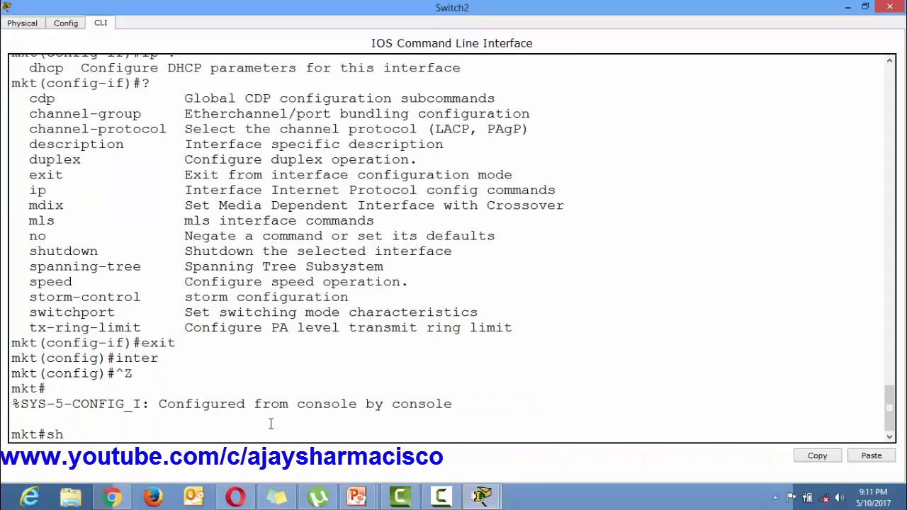
key(BackSpace)
key(BackSpace)
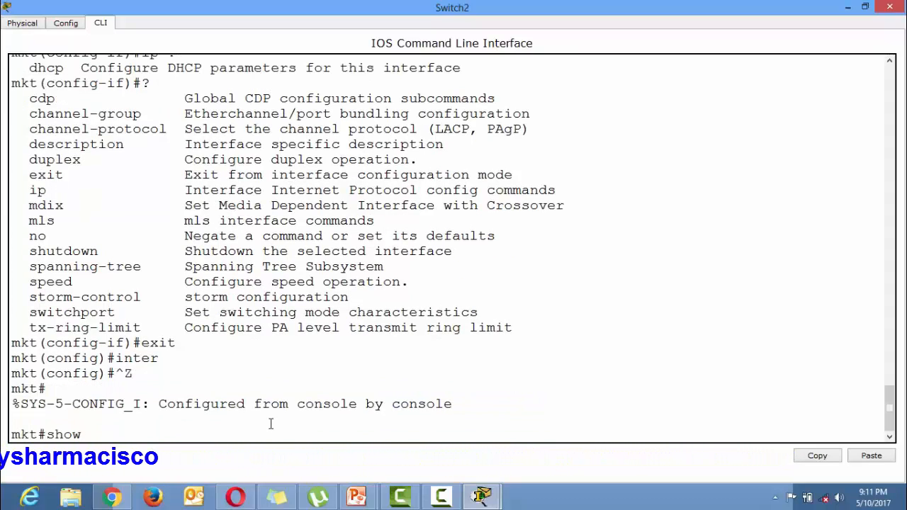
text(runn)
key(Tab)
key(Return)
key(Return)
key(Return)
key(Return)
key(Return)
key(Return)
key(Return)
key(Return)
key(Return)
key(Return)
key(Return)
key(Return)
key(Return)
key(Return)
key(Return)
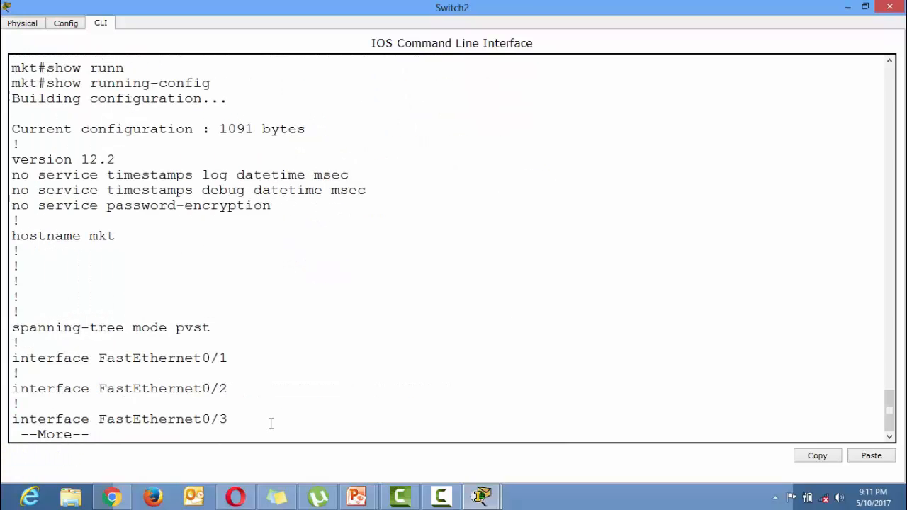
key(Return)
key(Return)
key(Return)
key(Return)
key(Return)
key(Return)
key(Return)
key(Return)
key(Return)
key(Return)
key(Return)
key(Return)
key(Return)
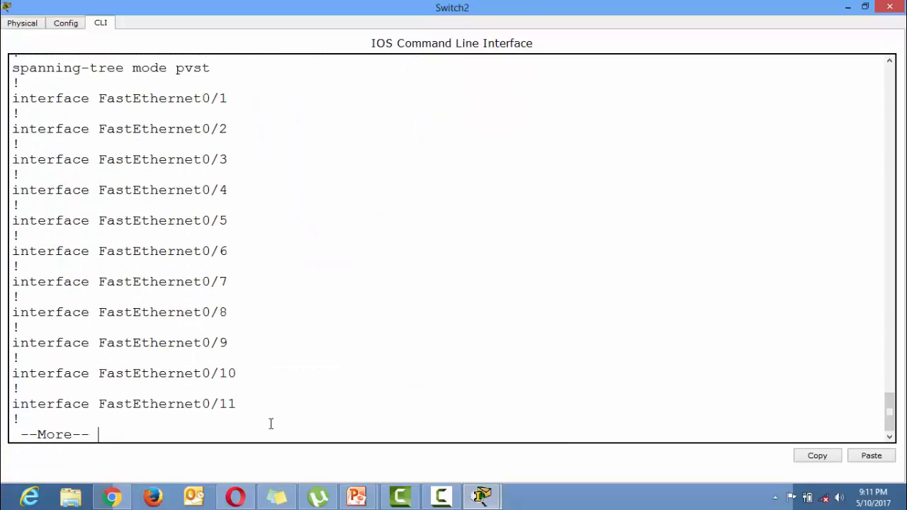
key(Return)
key(Return)
key(Return)
key(Return)
key(Return)
key(Return)
key(Return)
key(Return)
key(Return)
key(Return)
key(Return)
key(Return)
key(Return)
key(Return)
key(Return)
key(Return)
key(Return)
key(Return)
key(Return)
key(Return)
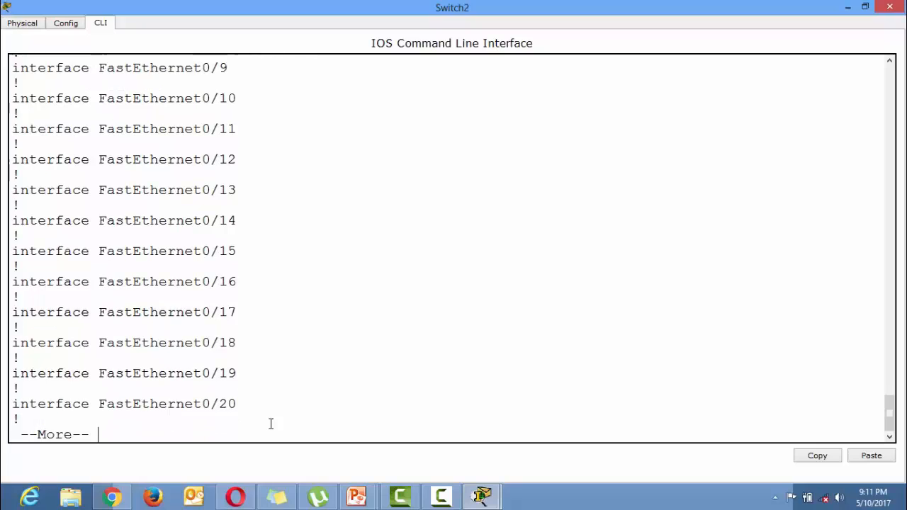
key(Return)
key(Return)
key(Return)
key(Return)
key(Return)
key(Return)
key(Return)
key(Return)
key(Return)
key(Return)
key(Return)
key(Return)
key(Return)
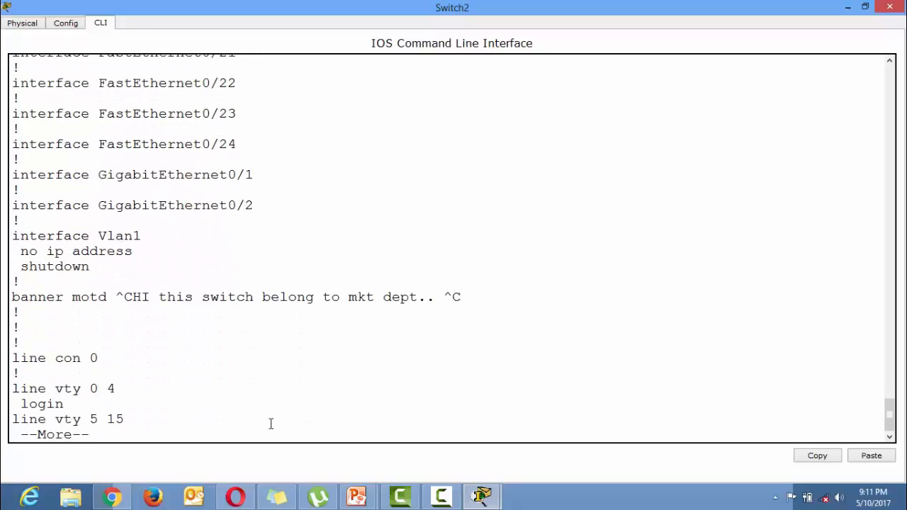
- Highlight the "interface Vlan1", "no ip address" and "shutdown" lines in turn, and quit the listing
click(101, 229)
drag(147, 236, 6, 237)
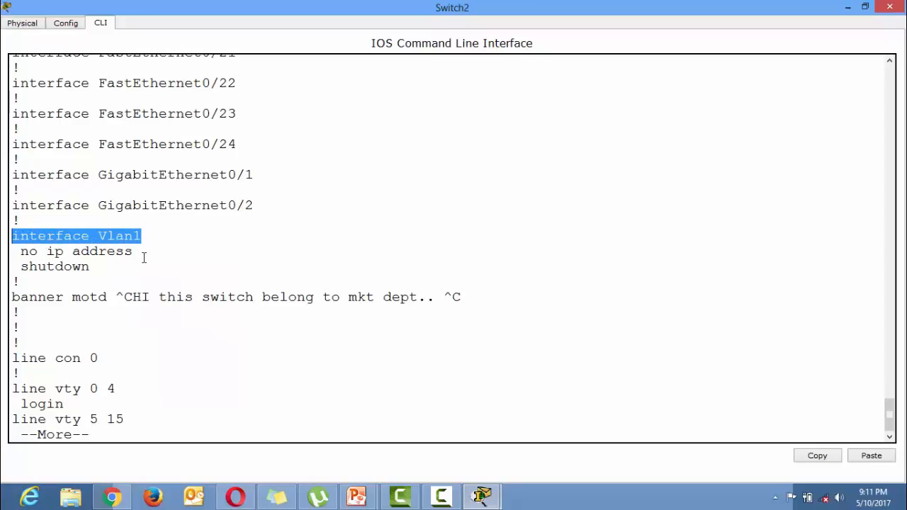
drag(143, 257, 19, 254)
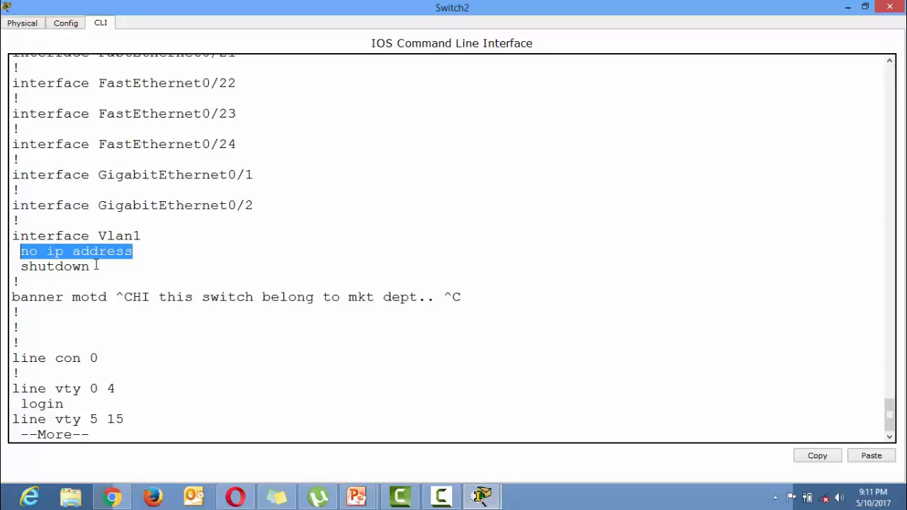
drag(97, 265, 19, 266)
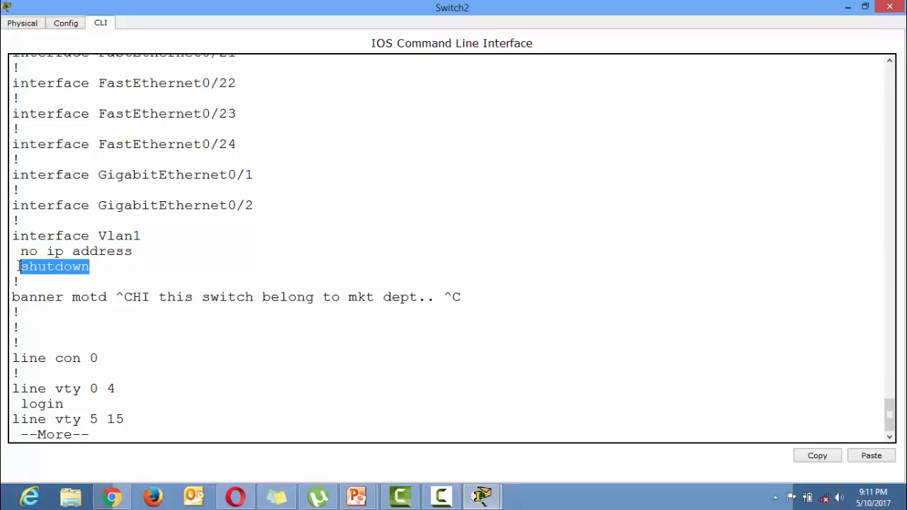
key(ctrl+c)
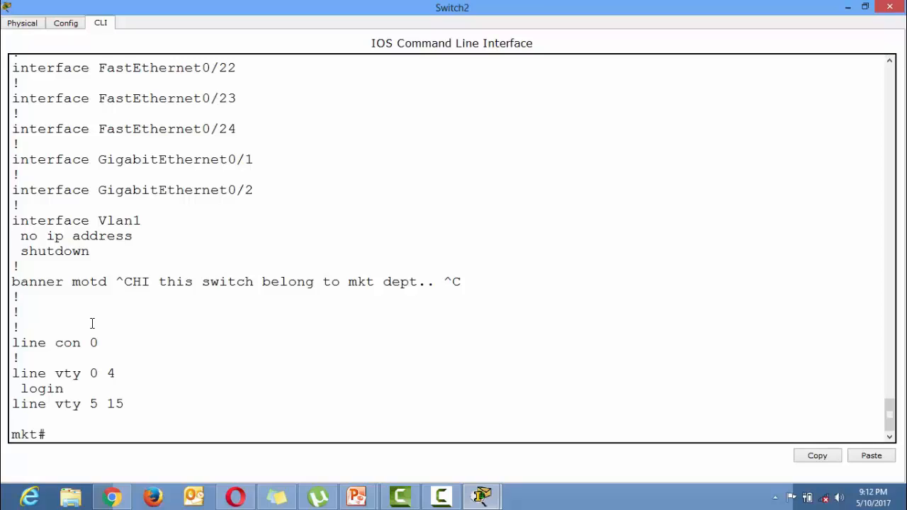
- Enter global configuration mode with "conf t" and open interface vlan 1
text(onf t)
key(Return)
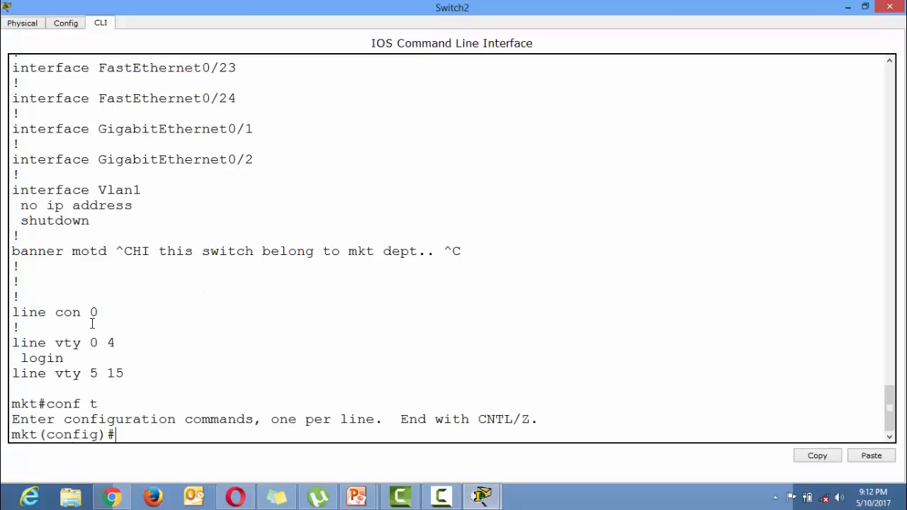
text(inter)
key(Tab)
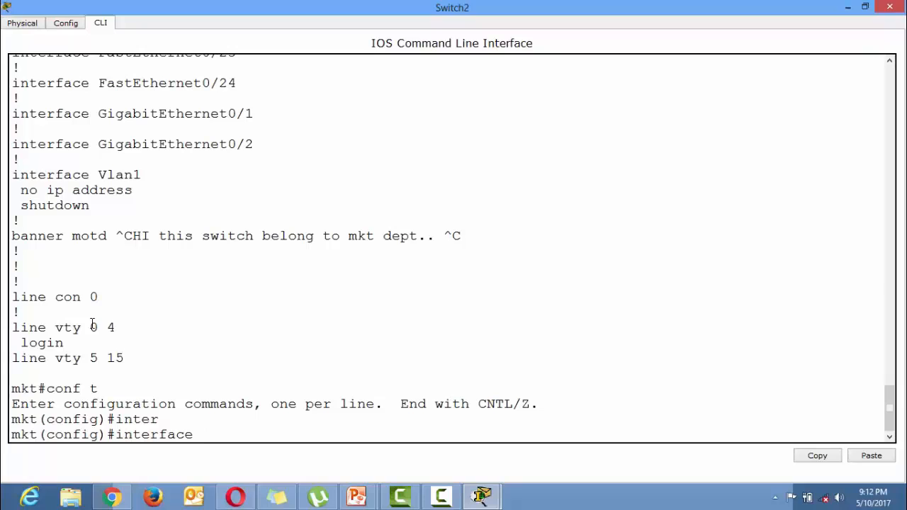
text(vlan 1)
key(Return)
- Assign the IP address 10.0.0.5 with subnet mask 255.0.0.0 to interface vlan 1
text(ig-if)#i)
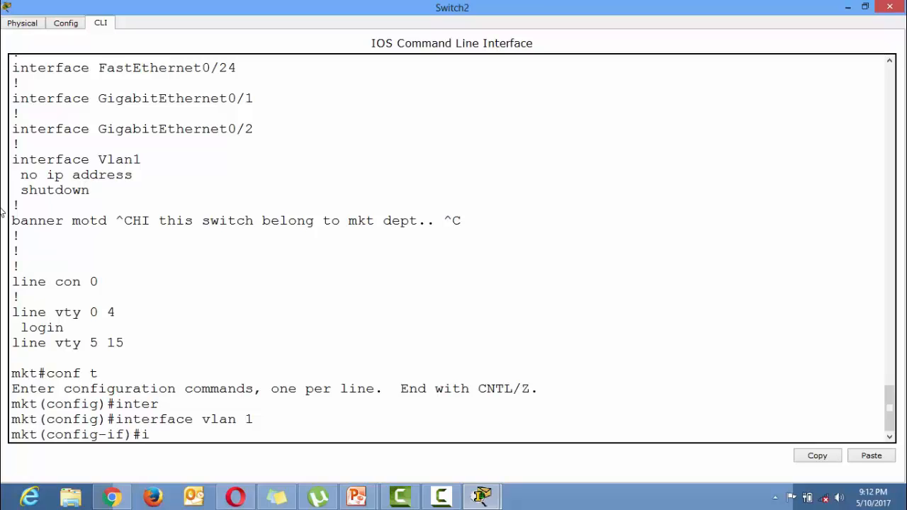
text(p add)
key(Tab)
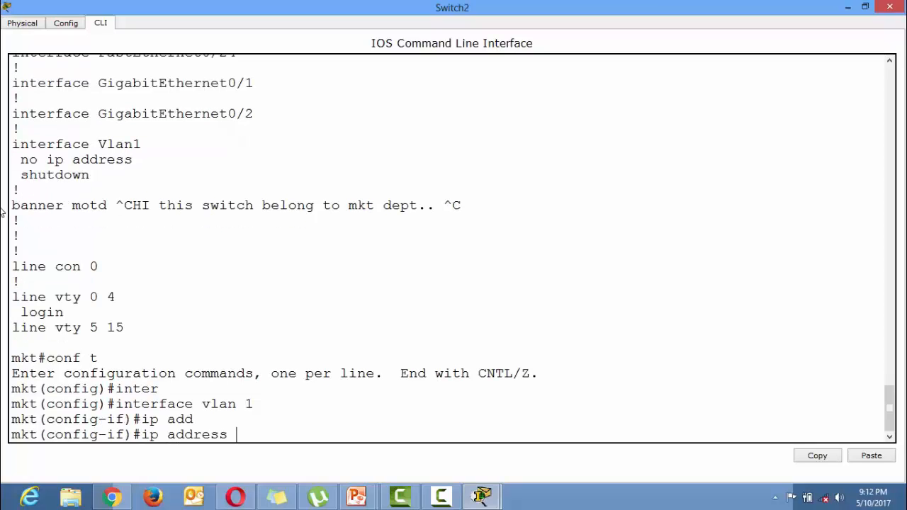
text(10.0.0.)
text(5 255.0)
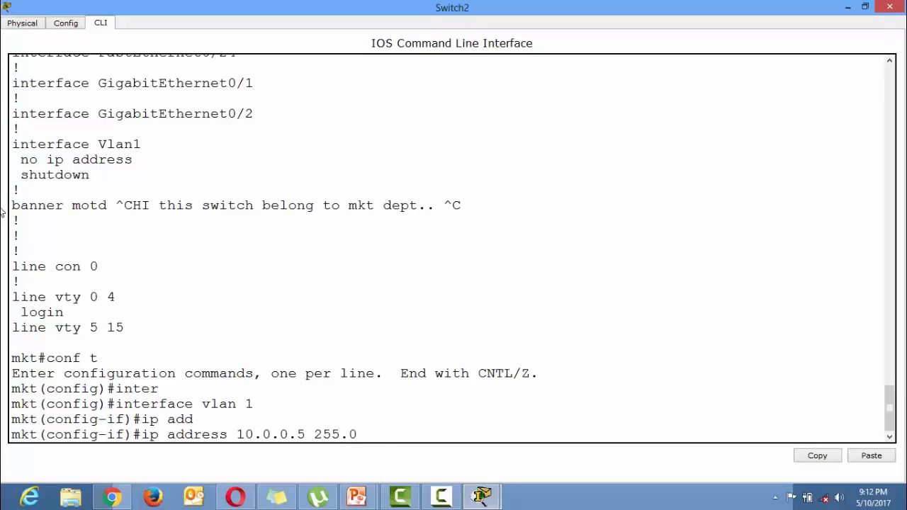
text(.0.0)
key(Return)
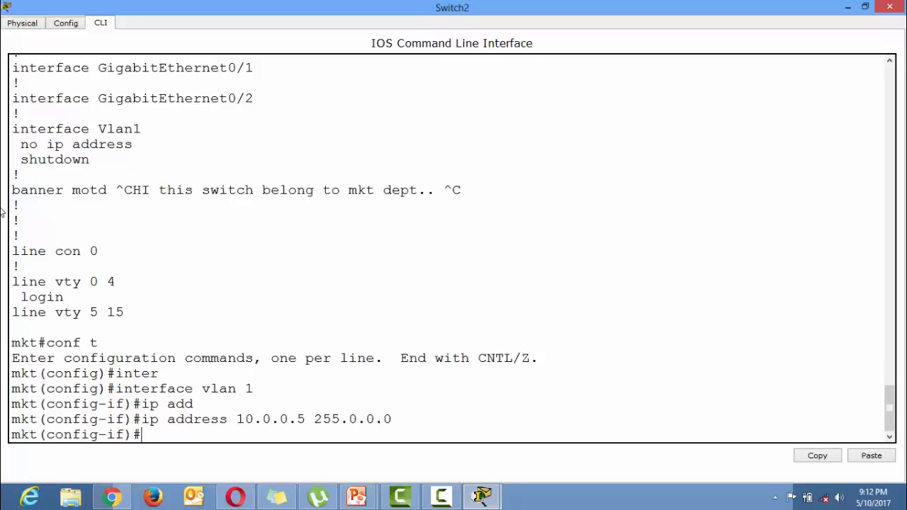
- Return to privileged mode, page through "show running-config" to the end, and highlight the IP address line under interface Vlan1
key(ctrl+z)
key(Return)
text(show r)
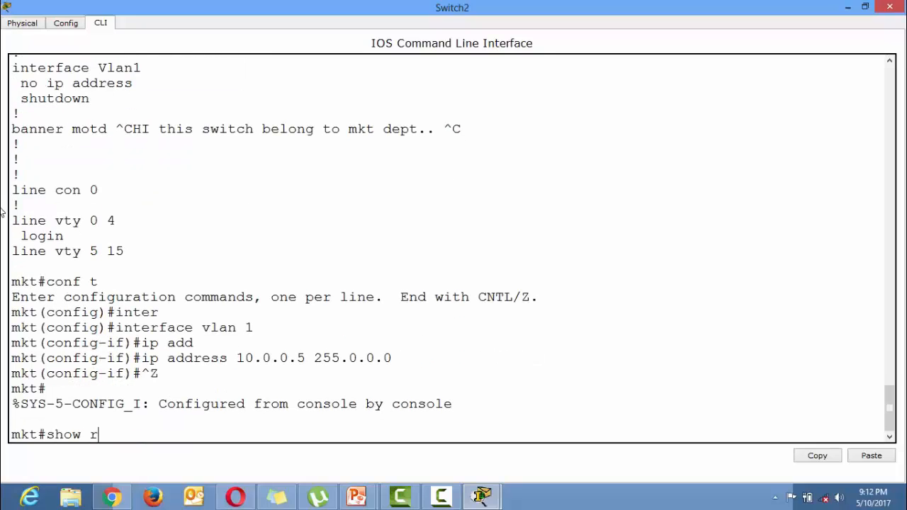
text(unn)
key(Tab)
key(Return)
key(Return)
key(Return)
key(Return)
key(Return)
key(Return)
key(Return)
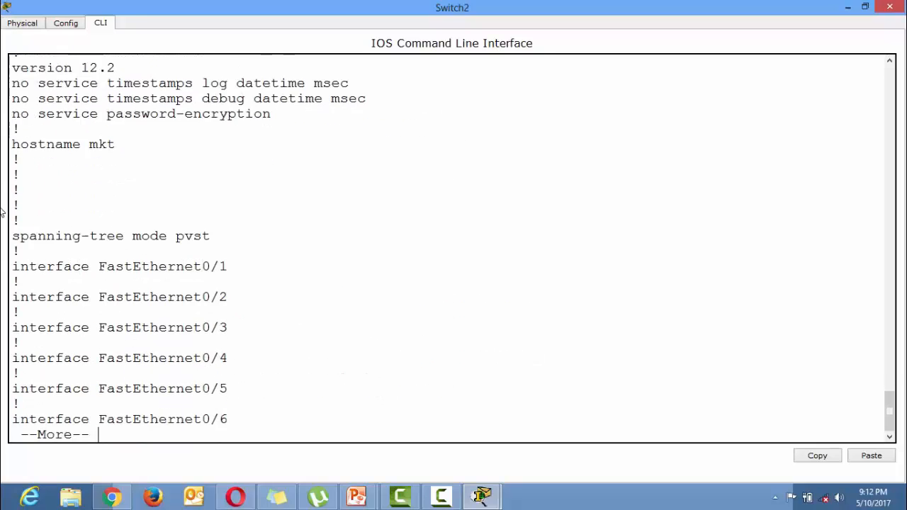
key(Return)
key(Return)
key(Return)
key(Return)
key(Return)
key(Return)
key(Return)
key(Return)
key(Return)
key(Return)
key(Return)
key(Return)
key(Return)
key(Return)
key(Return)
key(Return)
key(Return)
key(Return)
key(Return)
key(Return)
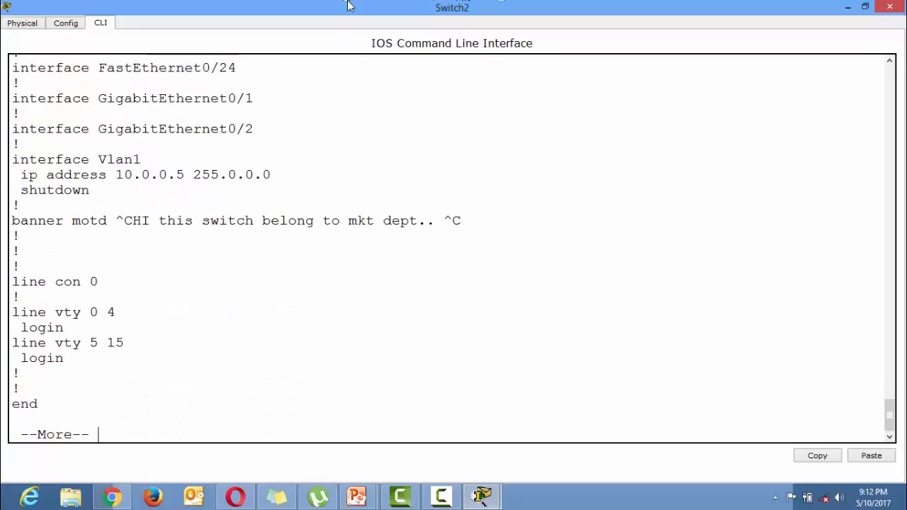
drag(278, 176, 19, 182)
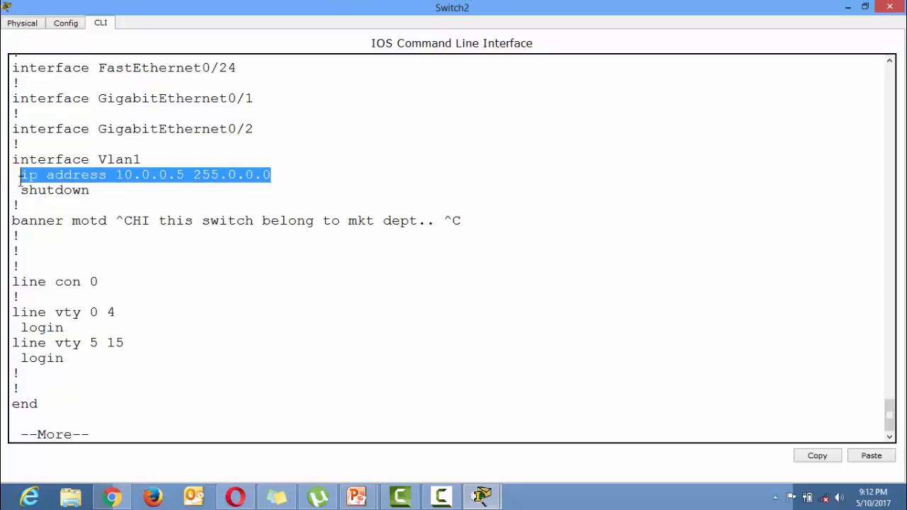
key(space)
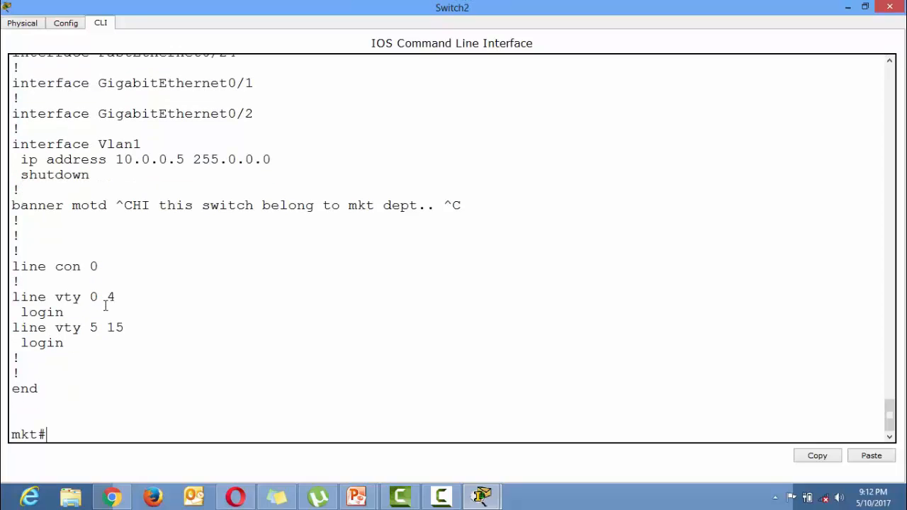
- Enter global configuration mode with "conf t", open interface vlan 1 and enable it with "no shutdown"
text(conf t)
key(Return)
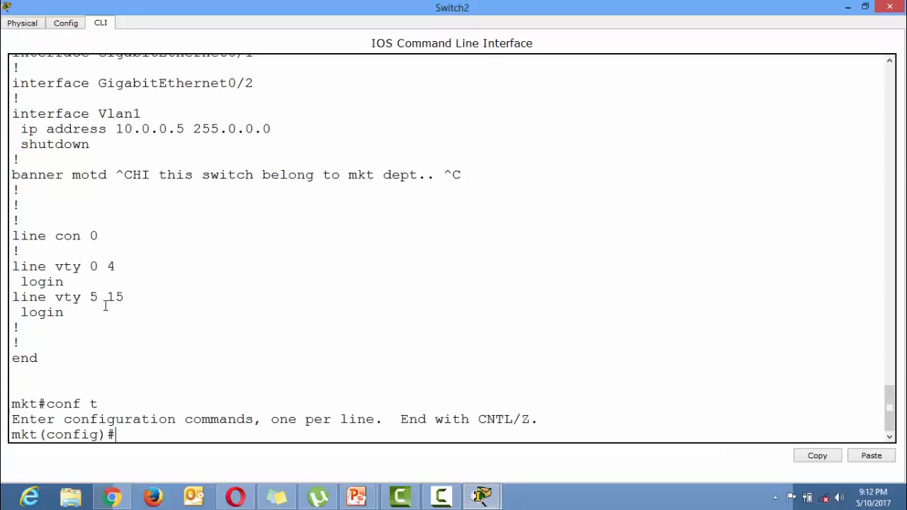
text(inter)
key(Tab)
text(vla)
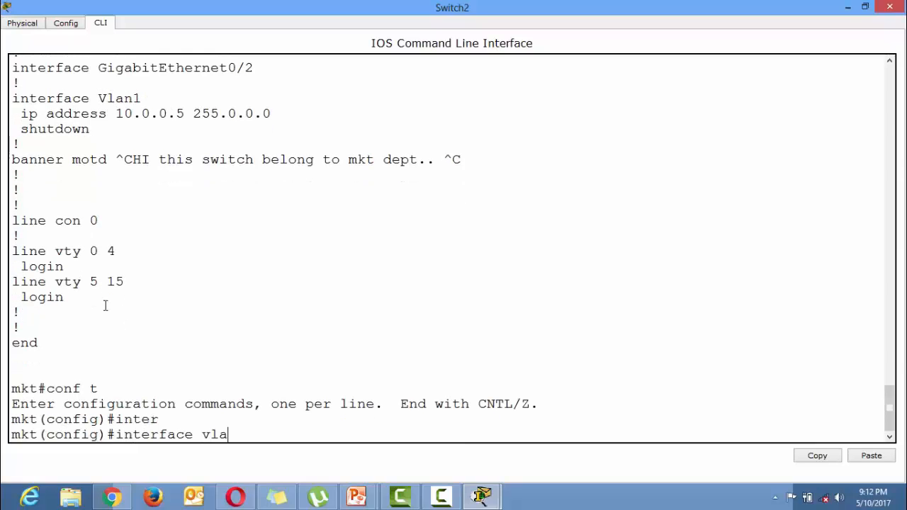
key(Tab)
text(1)
key(Return)
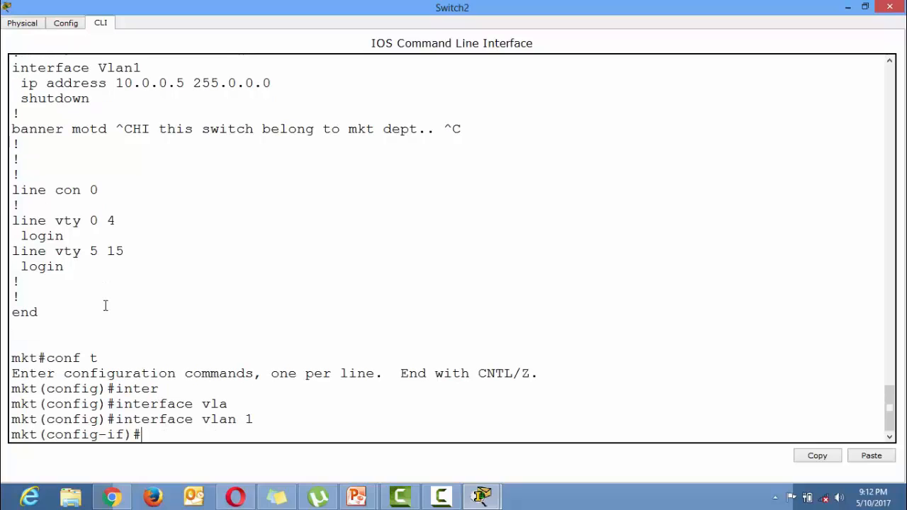
text(no shut)
key(Tab)
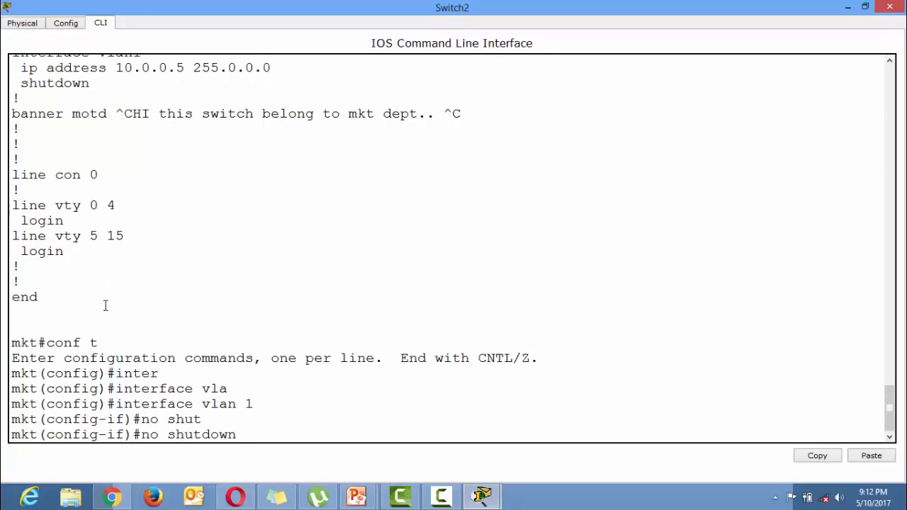
key(Return)
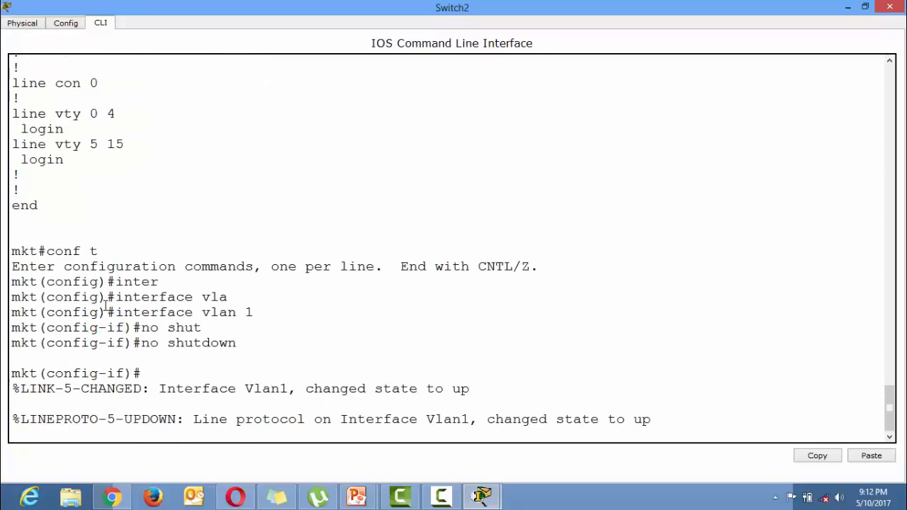
key(Return)
key(Return)
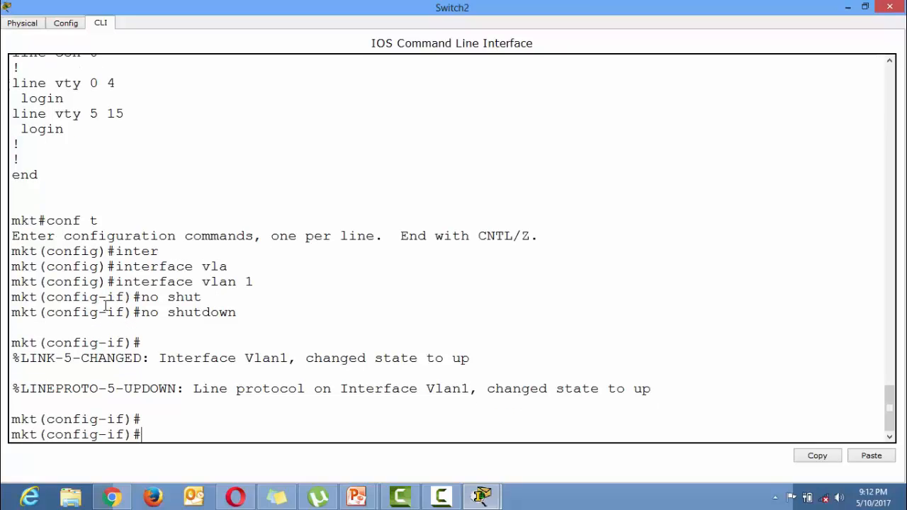
- Leave configuration mode, recheck the Vlan1 entry in "show running-config", highlight its IP address and mask, and quit the listing
key(ctrl+z)
key(Return)
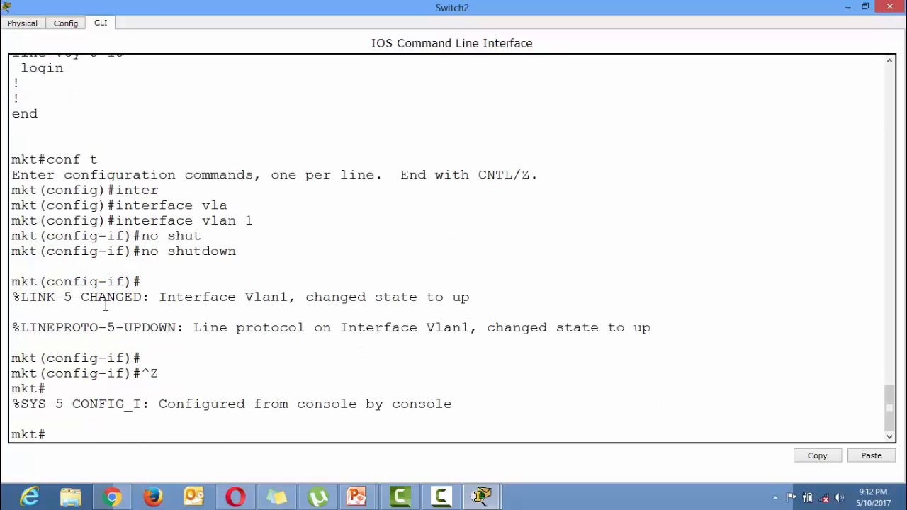
text(show running-config)
key(Return)
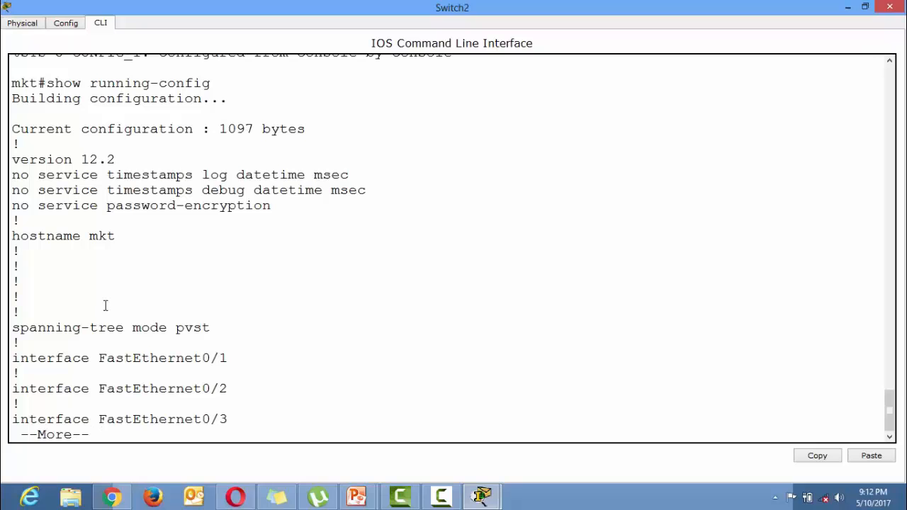
key(Return)
key(Return)
key(Return)
key(Return)
key(Return)
key(Return)
key(Return)
key(Return)
key(Return)
key(Return)
key(Return)
key(Return)
key(Return)
key(Return)
key(Return)
key(Return)
key(Return)
key(Return)
key(Return)
key(Return)
key(Return)
key(Return)
key(Return)
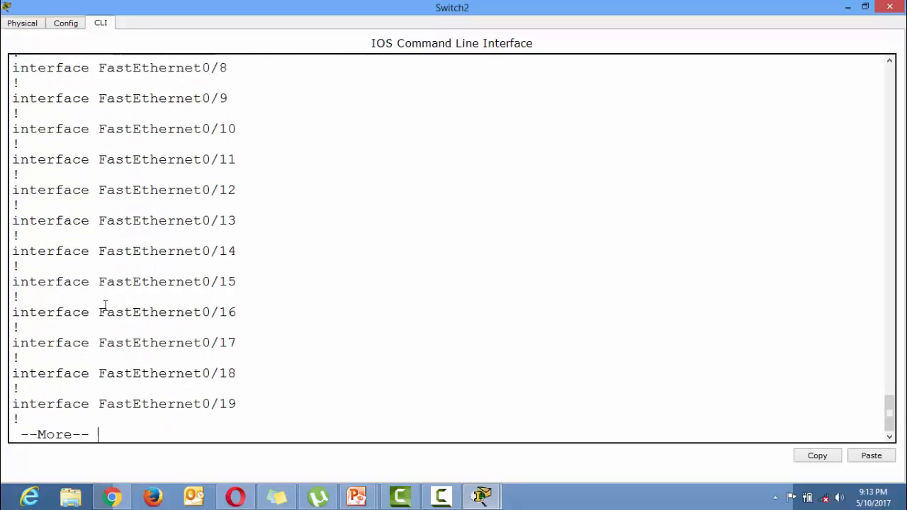
key(Return)
key(Return)
key(Return)
key(Return)
key(Return)
key(Return)
key(Return)
key(Return)
key(Return)
key(Return)
key(Return)
key(Return)
key(Return)
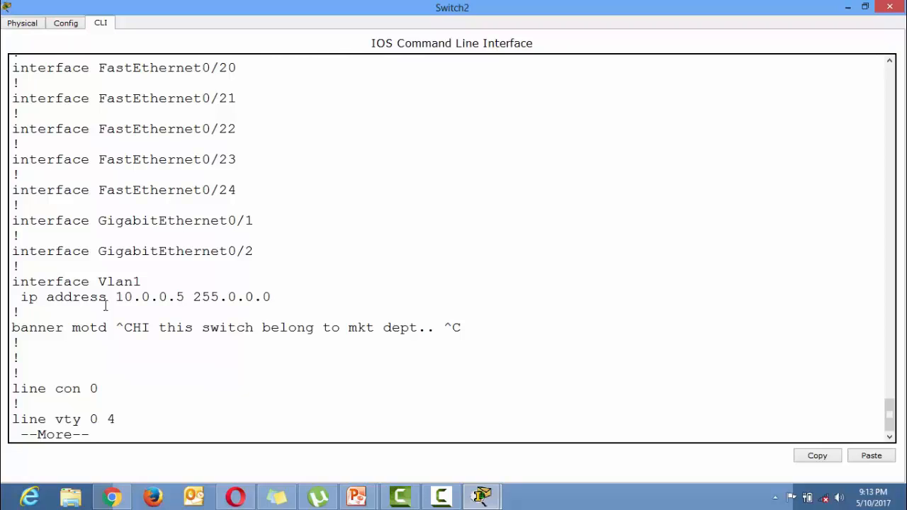
drag(272, 297, 97, 306)
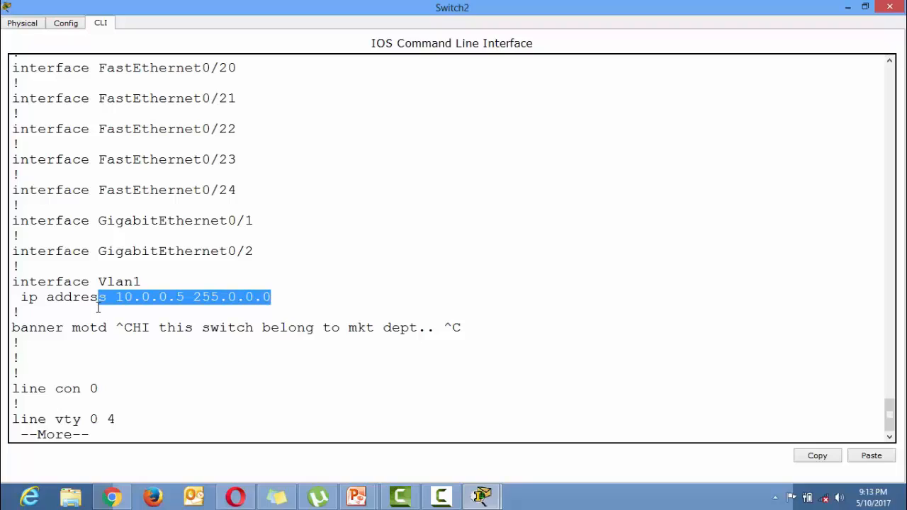
click(118, 299)
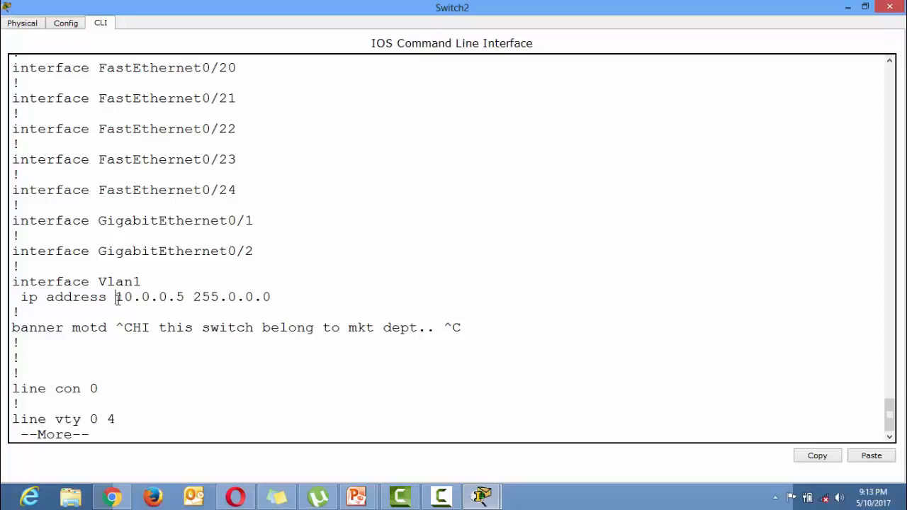
key(ctrl+c)
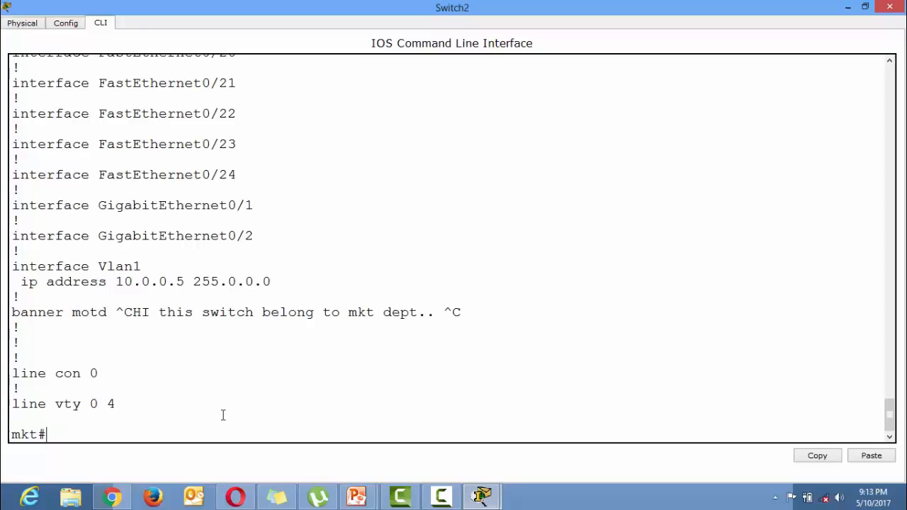
- Switch to the PowerPoint slide show, mark the "Default Gateway" item on the agenda slide and erase the marks
mouse_move(359, 497)
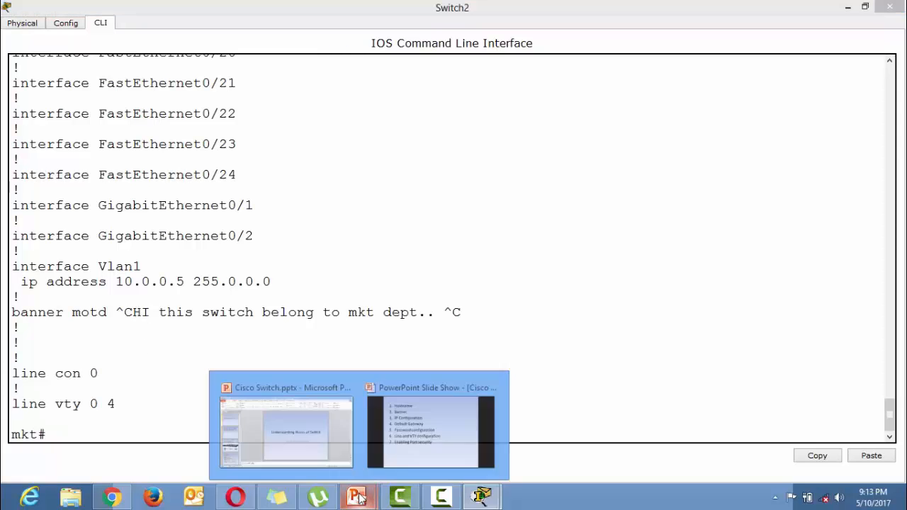
click(385, 461)
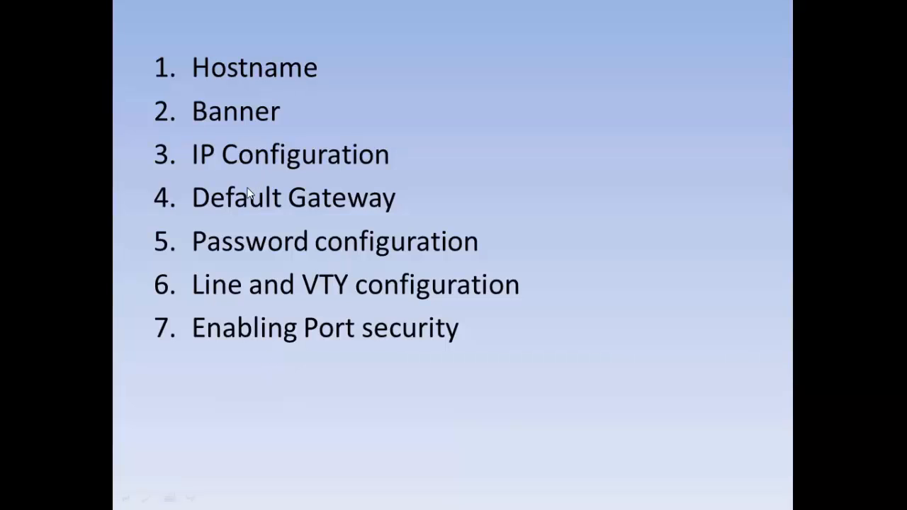
key(ctrl+2)
drag(185, 181, 232, 215)
key(e)
drag(181, 175, 420, 221)
key(e)
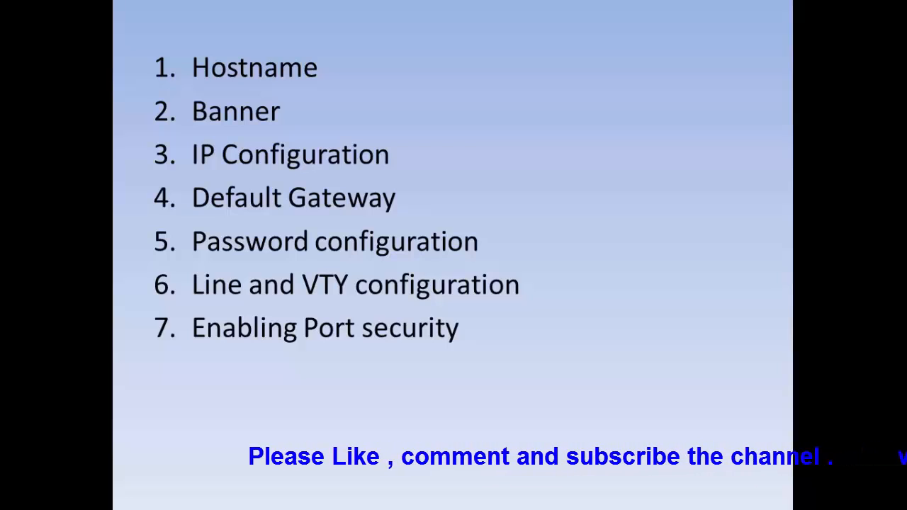
- Switch back to Cisco Packet Tracer and open Switch2's command line interface in a maximized window
key(alt+Tab)
key(alt+Tab)
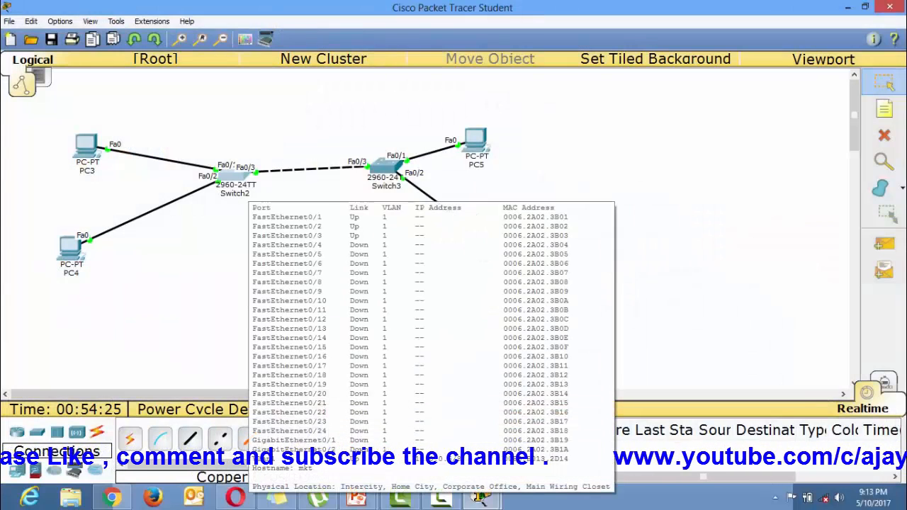
click(249, 183)
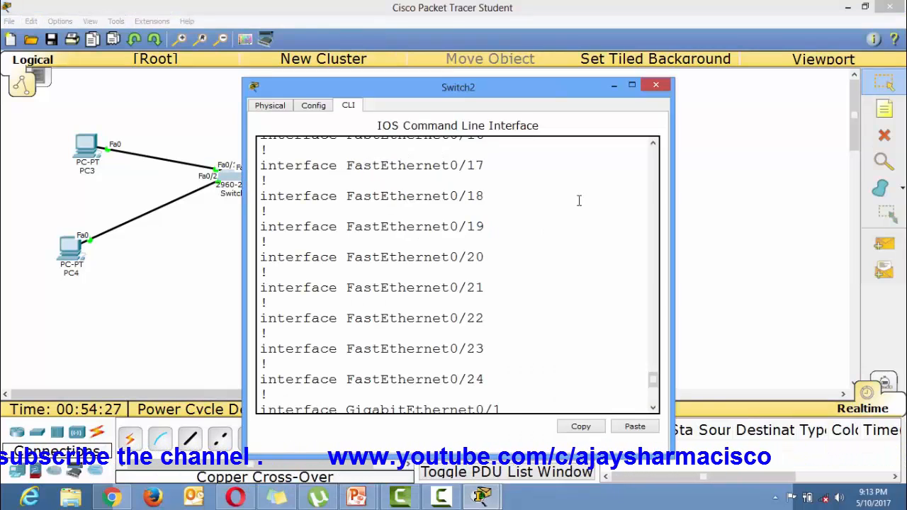
click(631, 85)
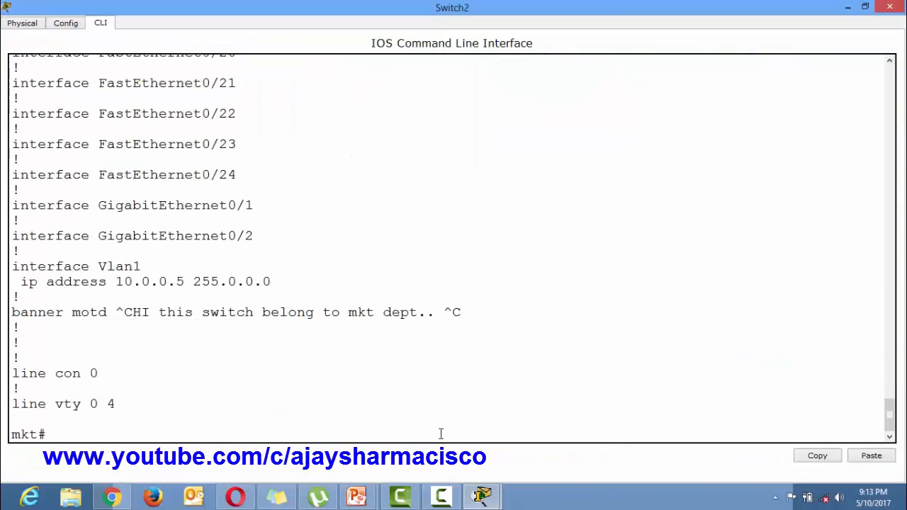
- Enter global configuration mode, open interface vlan 1, and list its available commands with "?" and "ip ?"
text(nf t)
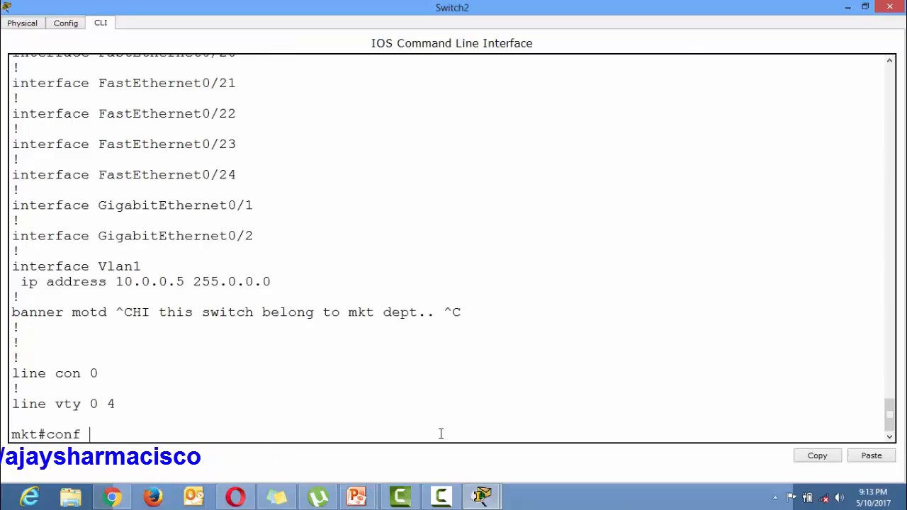
key(Return)
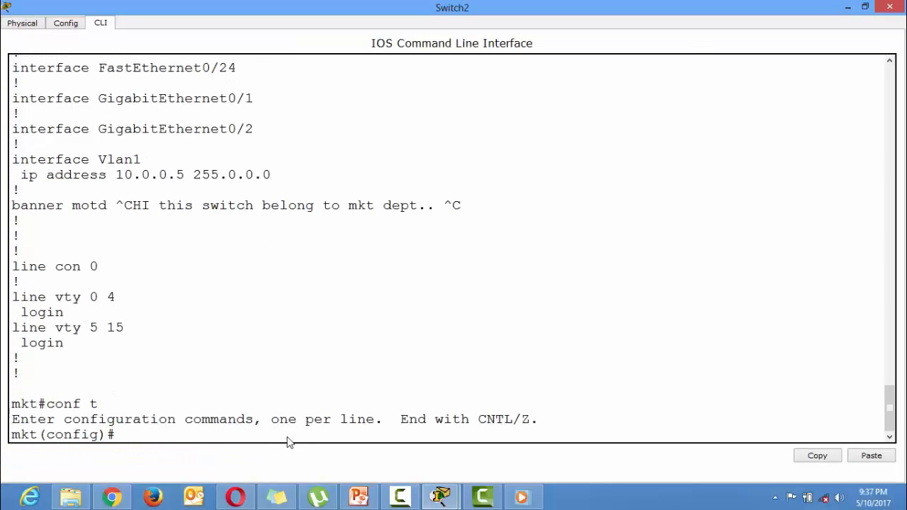
text(interf)
key(Tab)
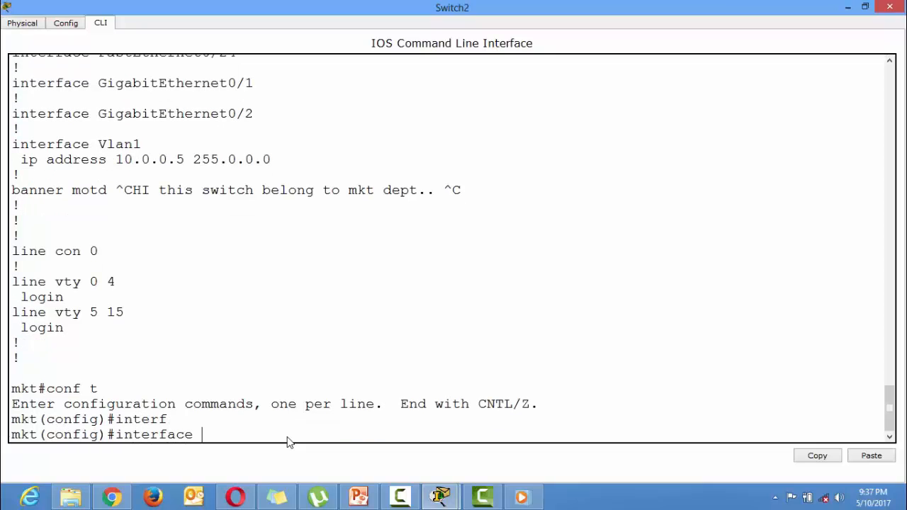
text(vlan 1)
key(Return)
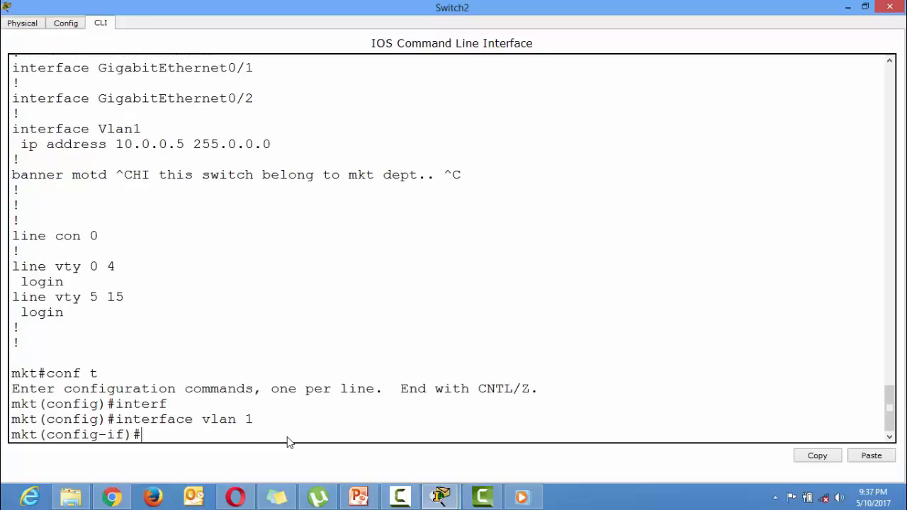
text(?)
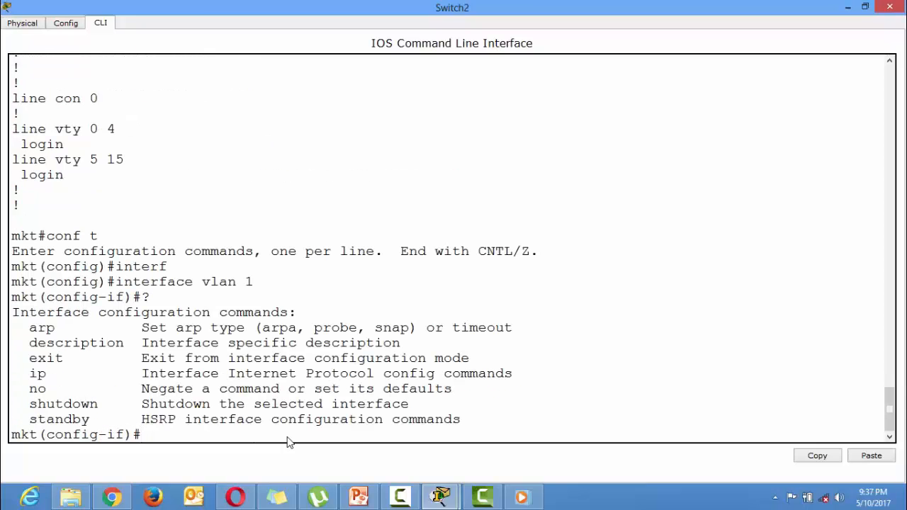
text(ip ?)
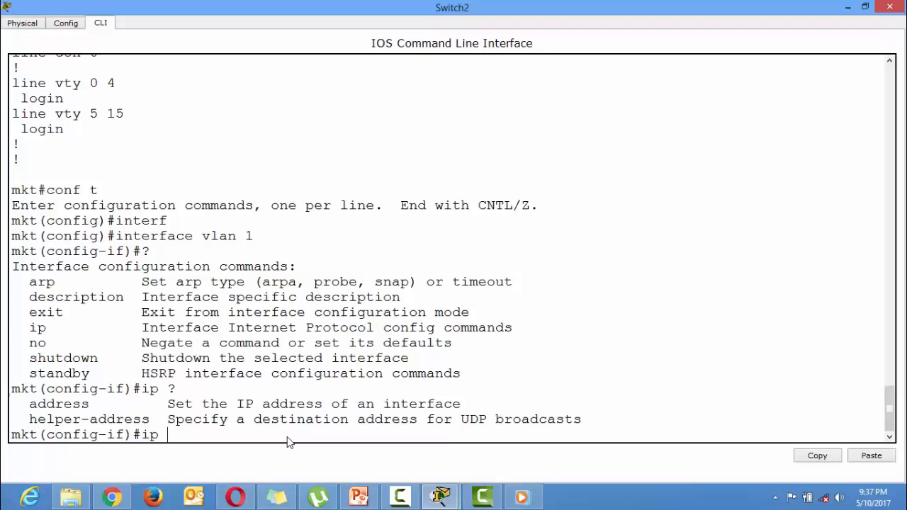
- Exit interface configuration mode and begin an "ip default-gateway" command at the global configuration prompt
key(BackSpace)
key(BackSpace)
text(exit)
key(Return)
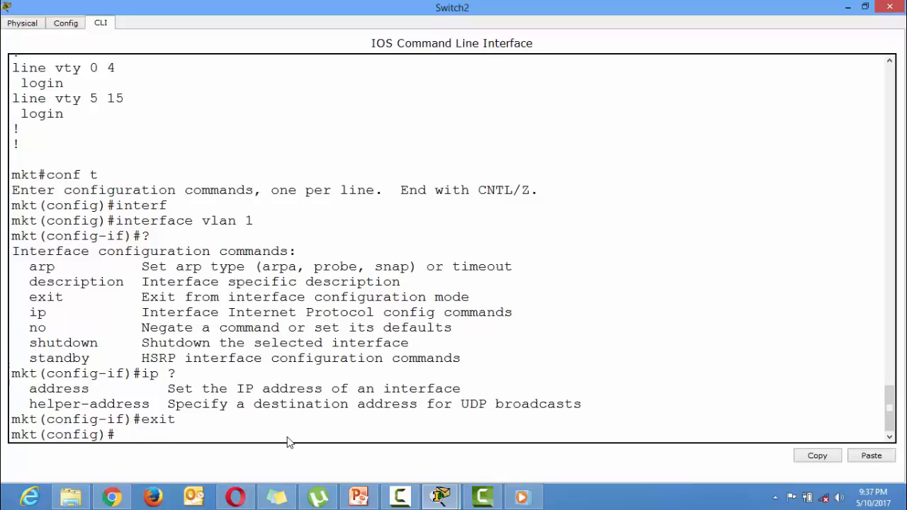
text(ip de)
key(Tab)
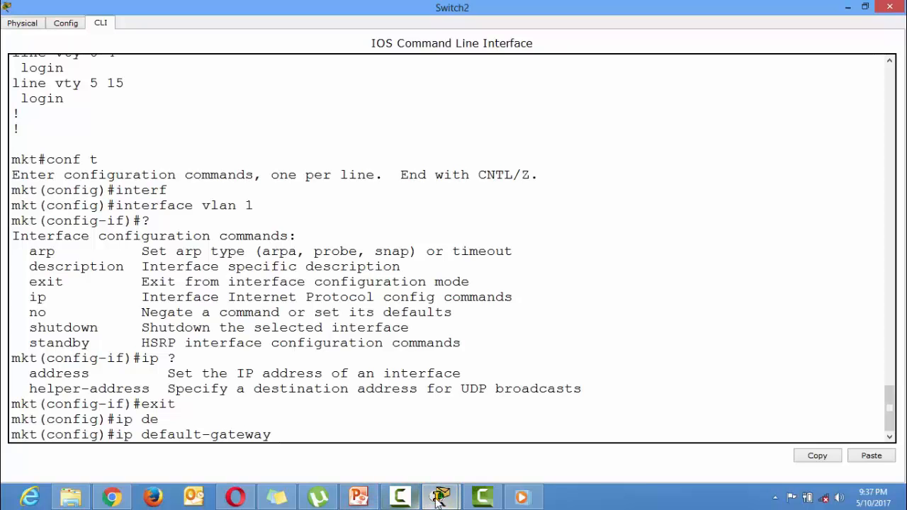
- Return to the network topology and place a 2811 router above Switch2
mouse_move(440, 499)
click(407, 431)
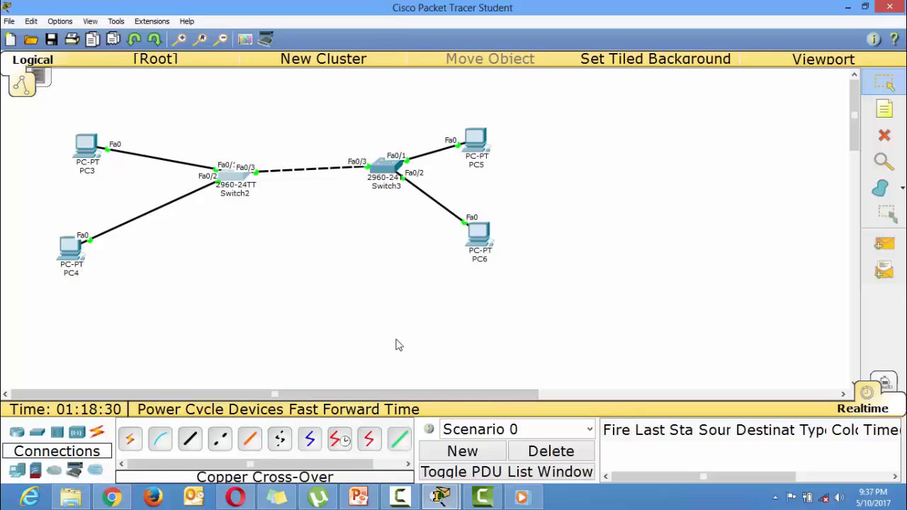
click(17, 432)
click(249, 440)
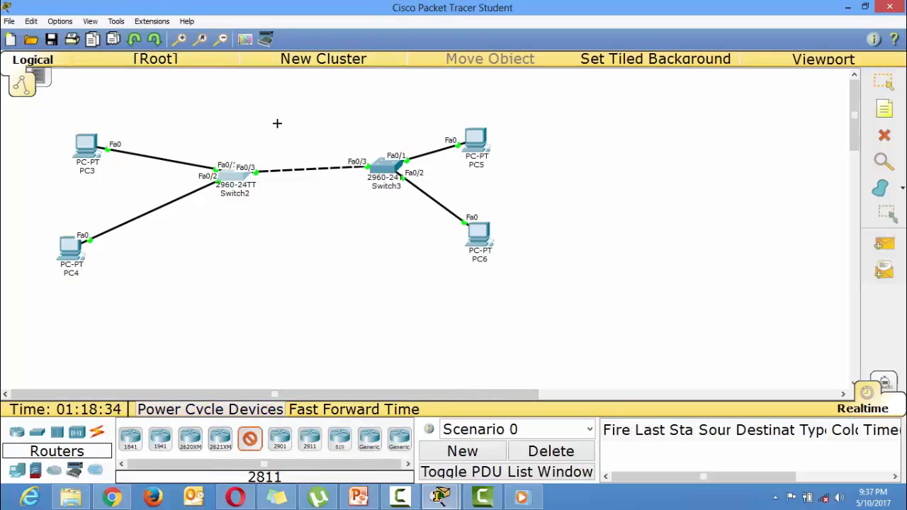
click(260, 87)
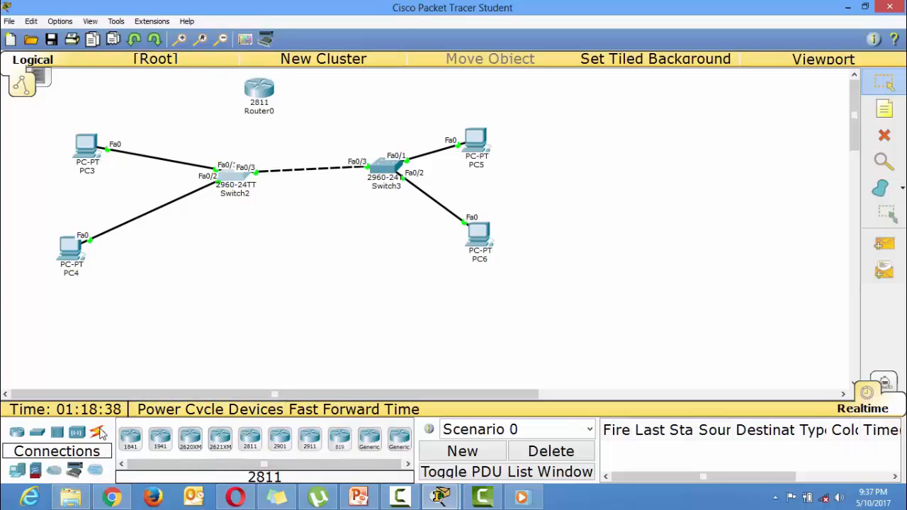
- Connect the 2811 router's FastEthernet0/0 port to Switch2's FastEthernet0/4 port with a copper straight-through cable
click(96, 434)
click(190, 440)
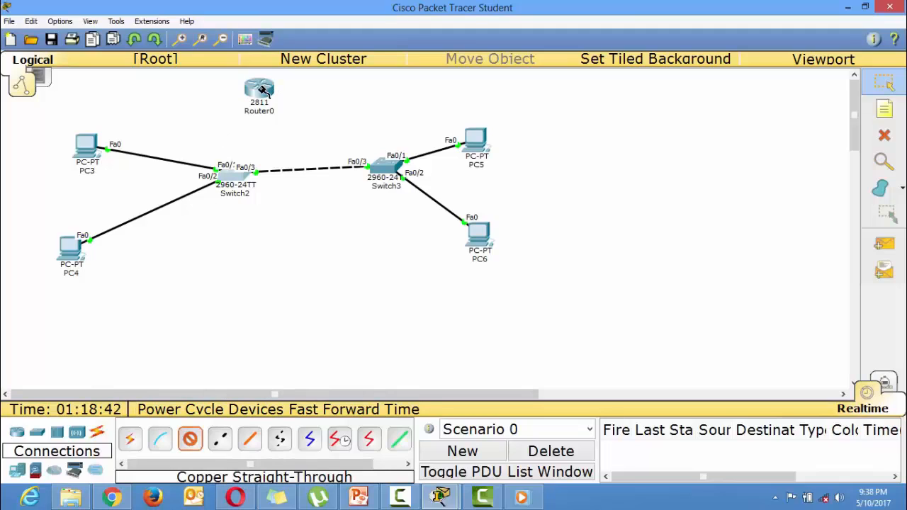
click(259, 88)
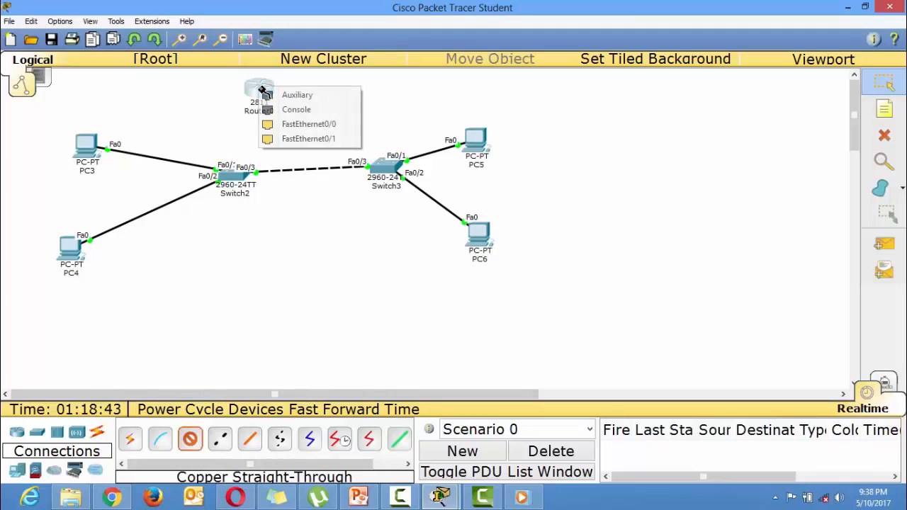
click(289, 131)
click(234, 175)
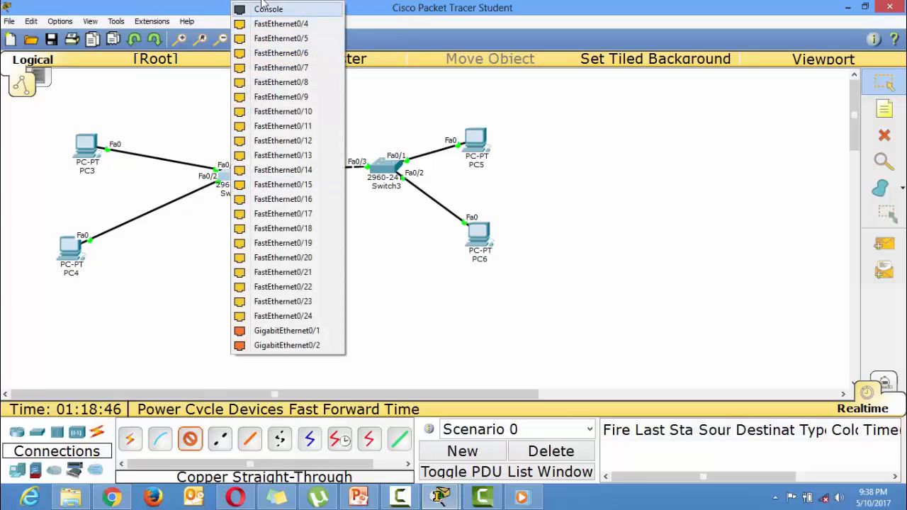
click(281, 24)
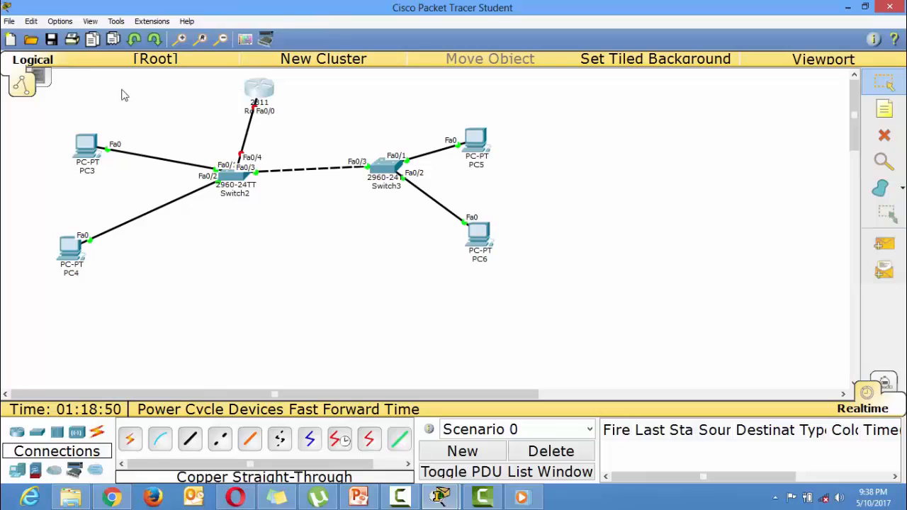
drag(47, 92, 508, 382)
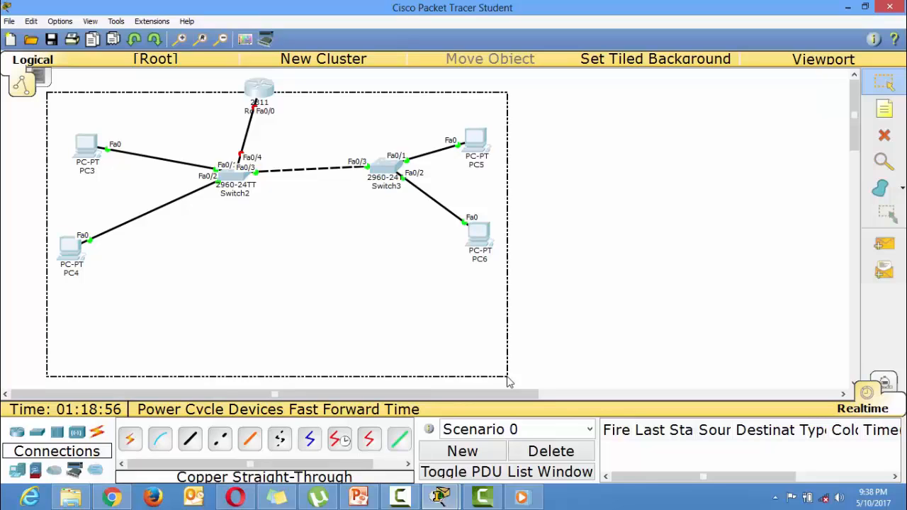
drag(507, 382, 508, 382)
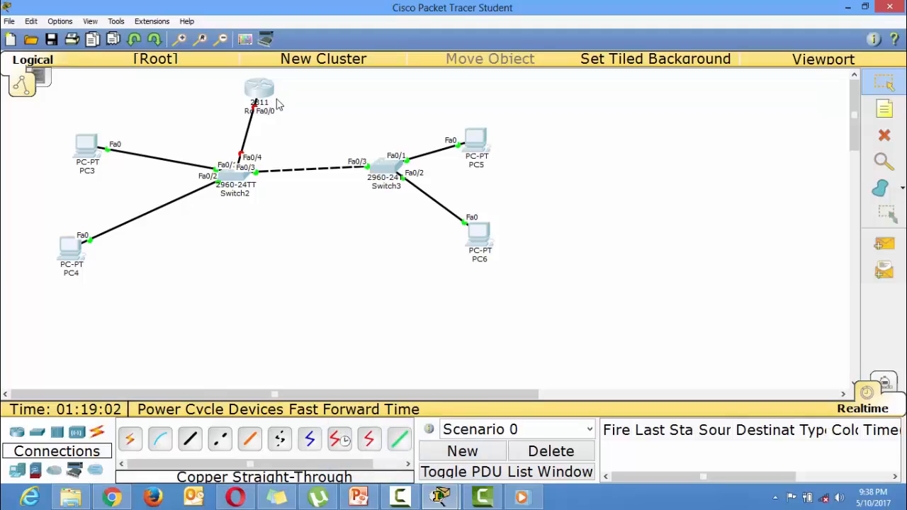
- Place a note reading "10.0.0.10/8" beside the 2811 router and return to the selection tool
click(892, 106)
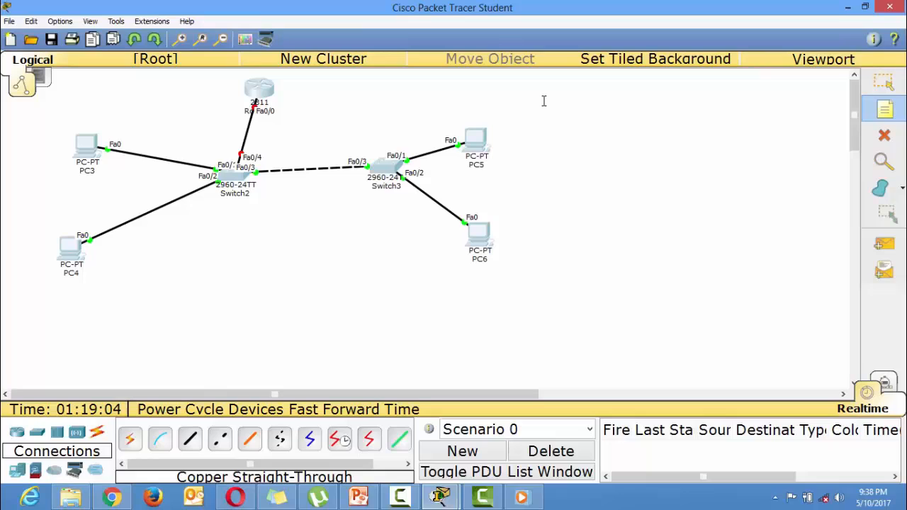
click(281, 101)
text(10.0)
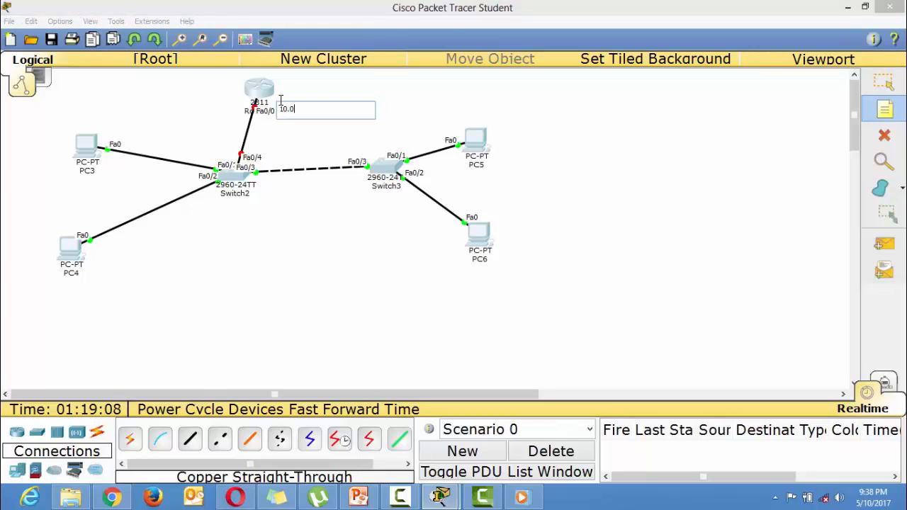
text(.0.10/8)
click(274, 184)
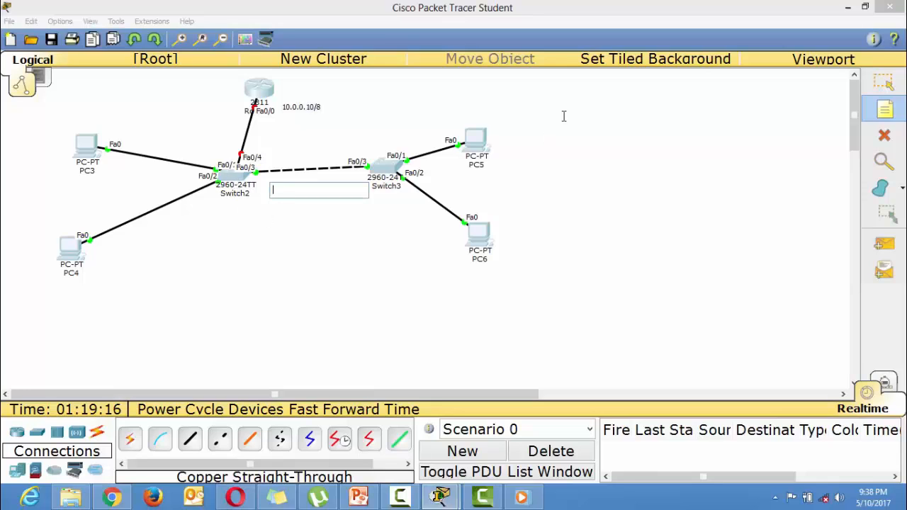
click(884, 83)
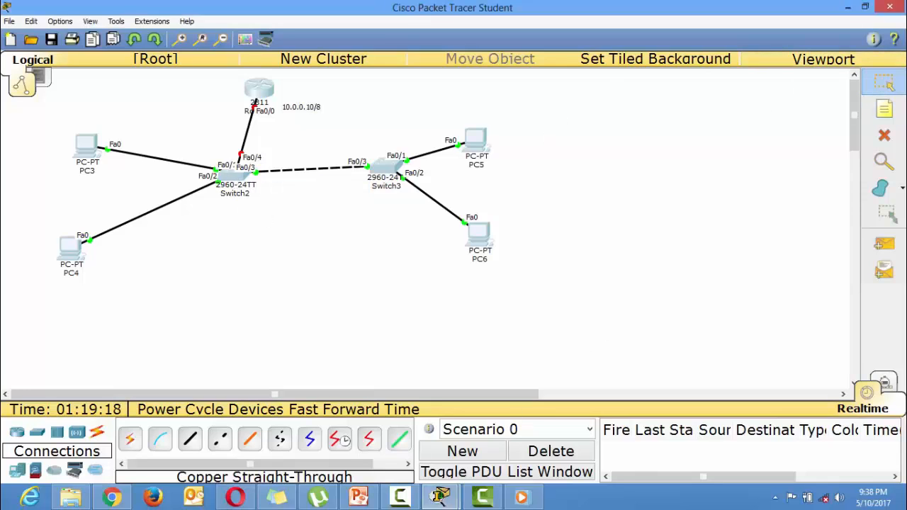
- Return to Switch2's command line, complete the command as "ip default-gateway 10.0.0.10", and exit to privileged EXEC mode
mouse_move(440, 496)
click(506, 447)
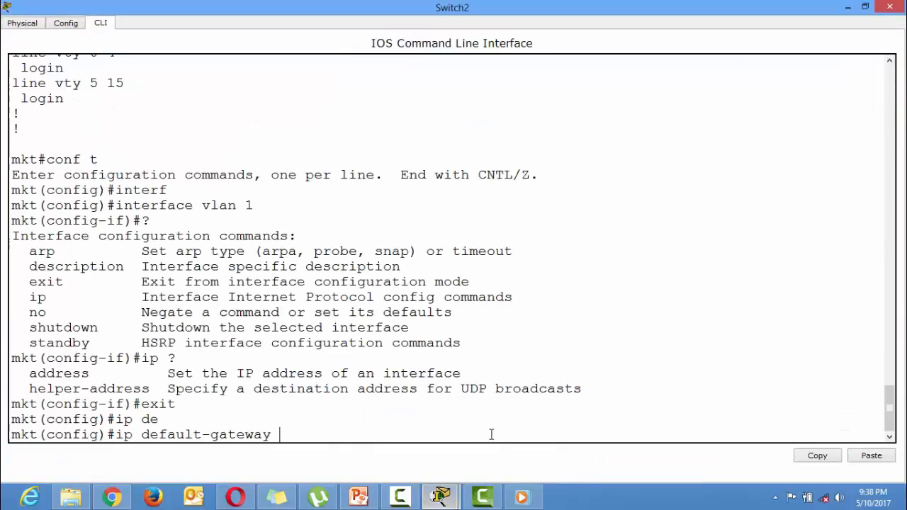
text(10.0.)
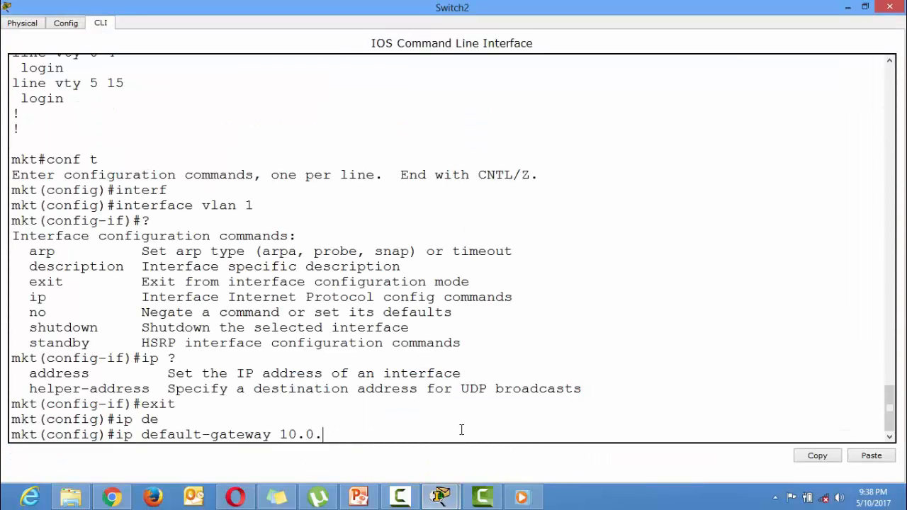
text(0.10)
key(Return)
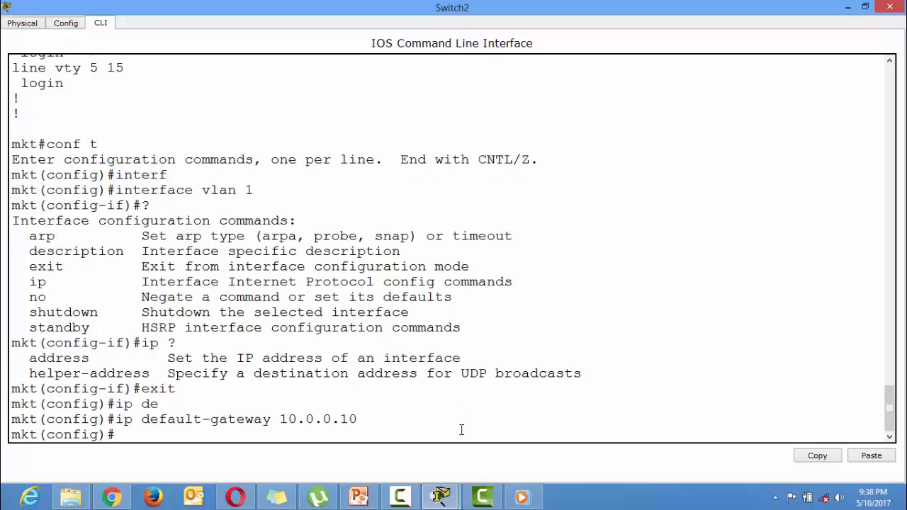
key(ctrl+z)
- Run "show running-config" on Switch2 and page through the output to examine the default gateway line
text(show runn)
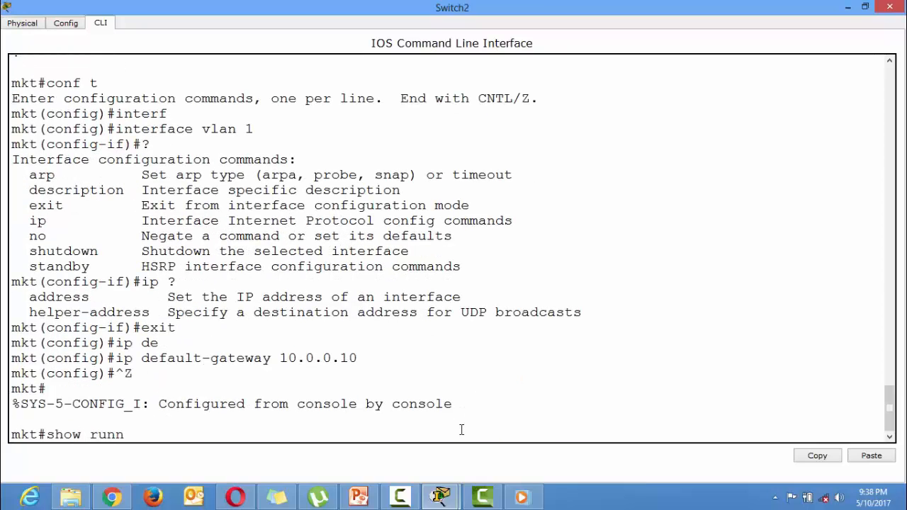
key(Tab)
key(Return)
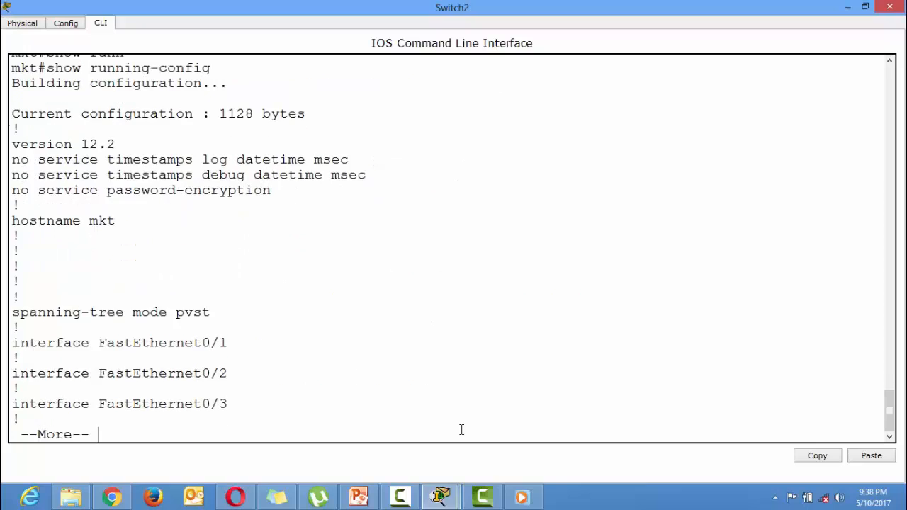
key(Return)
key(Return)
key(Return)
key(Return)
key(Return)
key(Return)
key(Return)
key(Return)
key(Return)
key(Return)
key(Return)
key(Return)
key(Return)
key(Return)
key(Return)
key(Return)
key(Return)
key(Return)
key(Return)
key(Return)
key(Return)
key(Return)
key(Return)
key(Return)
key(Return)
key(Return)
key(Return)
key(Return)
key(Return)
key(Return)
key(Return)
key(Return)
key(Return)
key(Return)
key(Return)
key(Return)
key(Return)
key(Return)
key(Return)
key(Return)
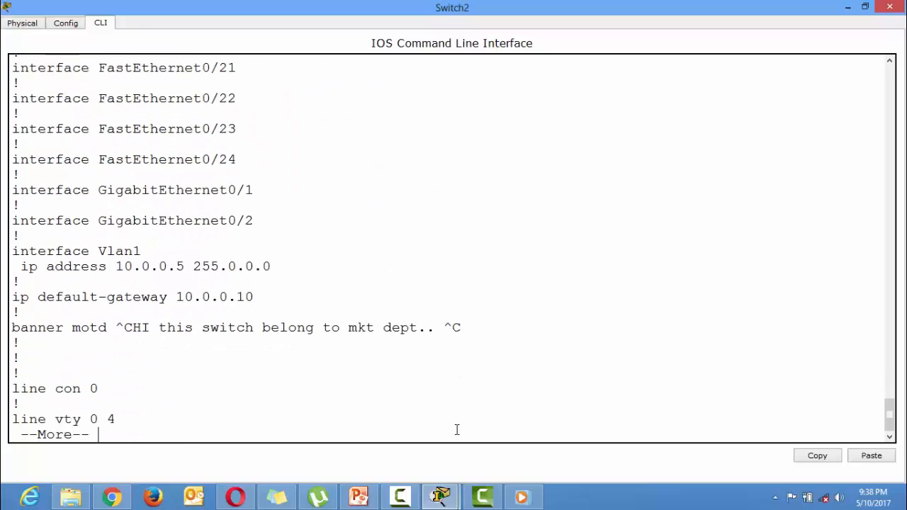
drag(259, 297, 13, 297)
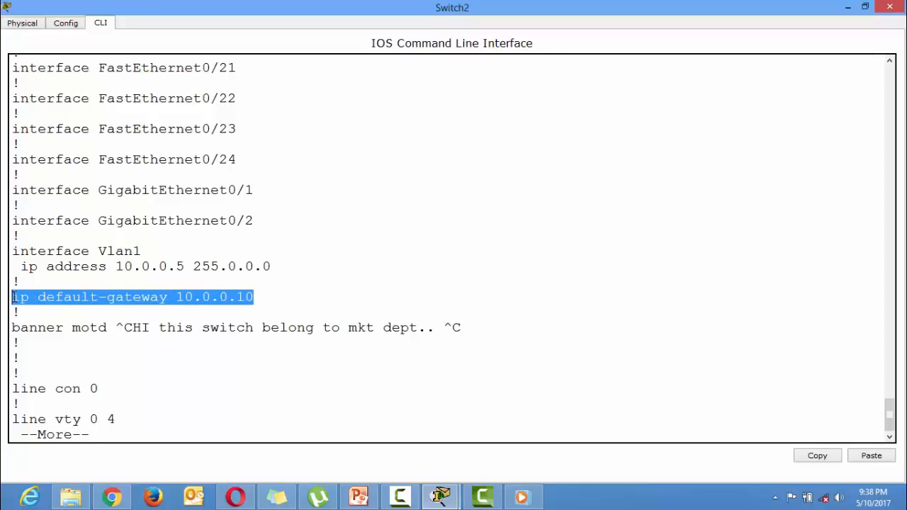
click(66, 299)
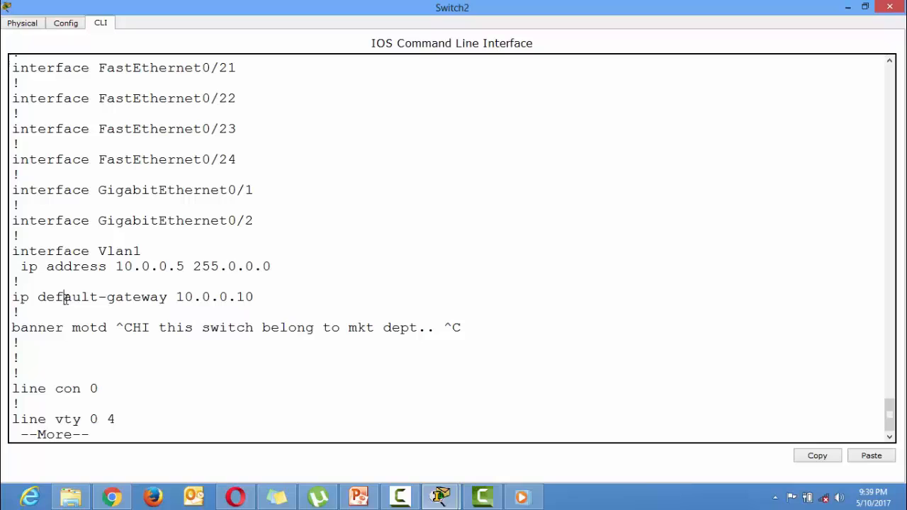
- Switch to the Cisco Switch.pptx presentation in PowerPoint and view the configuration topics slide full screen before returning to normal view
key(alt+Tab)
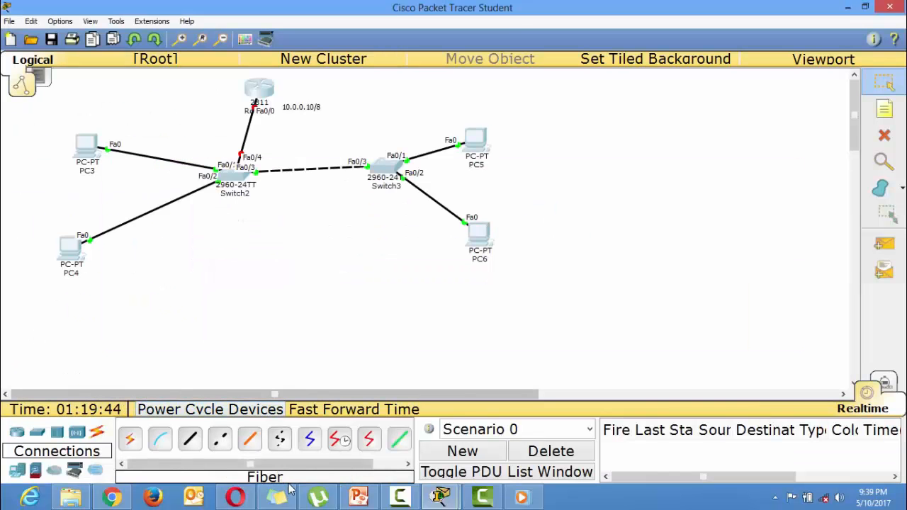
click(358, 496)
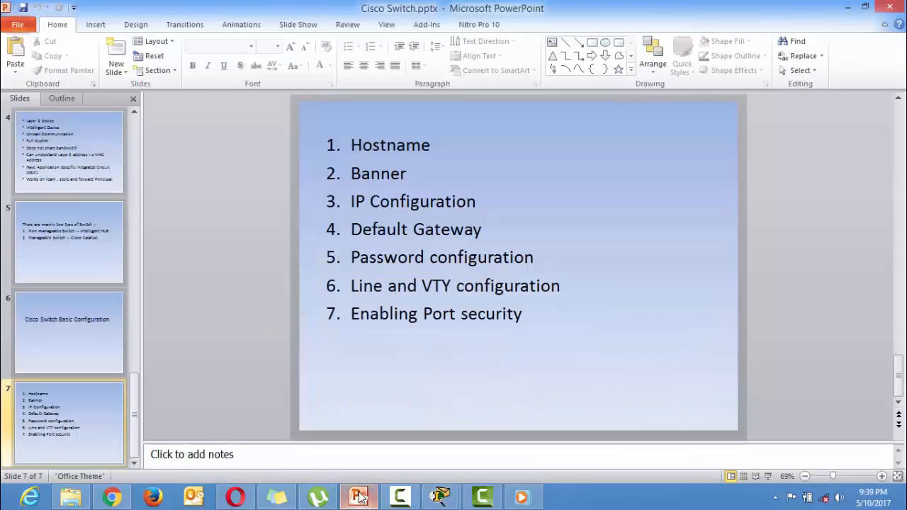
key(shift+F5)
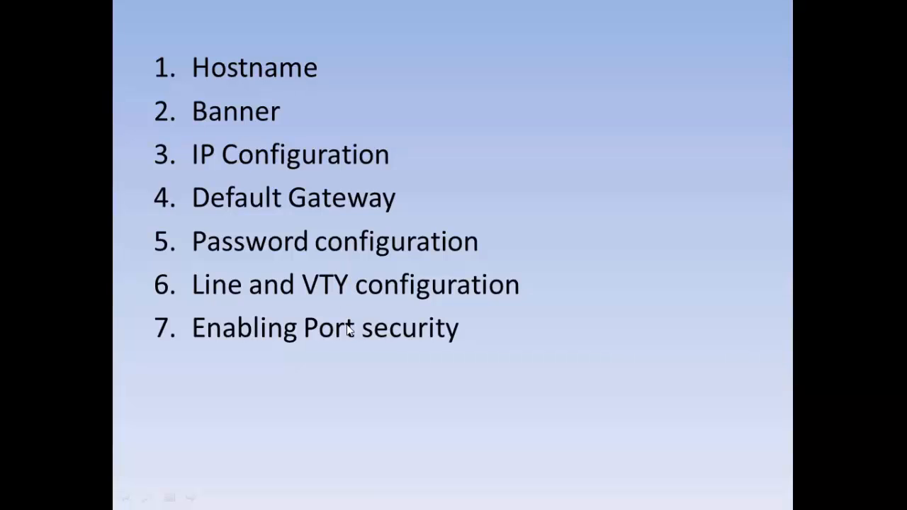
key(Escape)
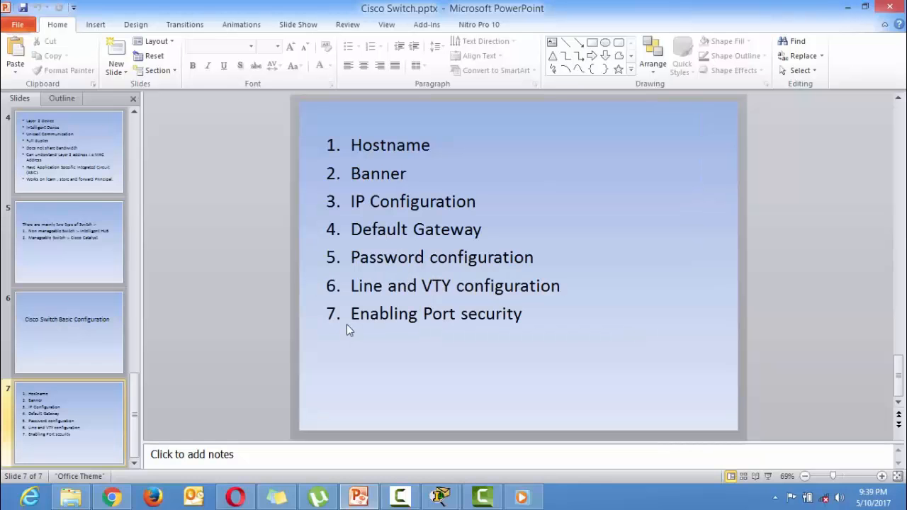